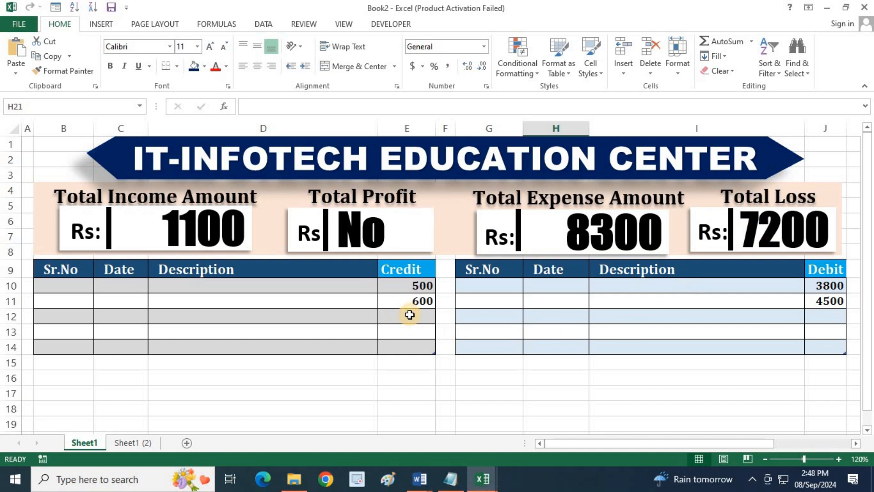
Enter credit amounts of 6500 in E12 and 5800 in E13 of the income table
left_click(430, 319)
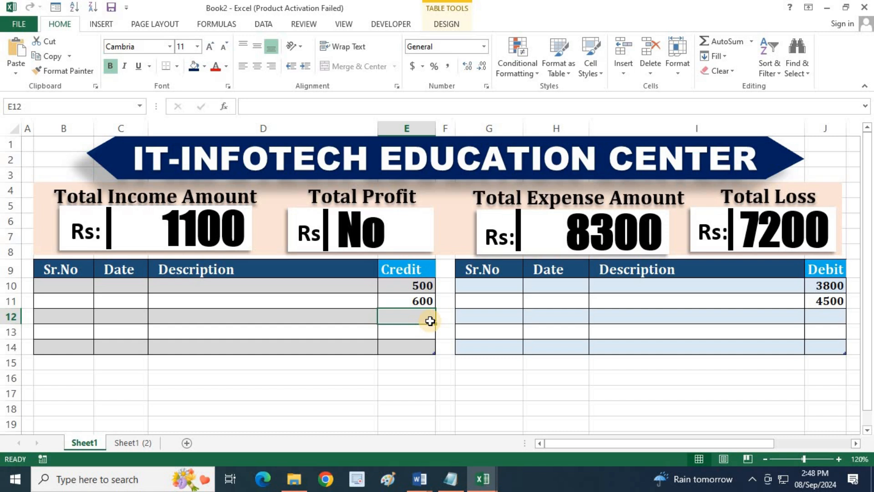
type("6500")
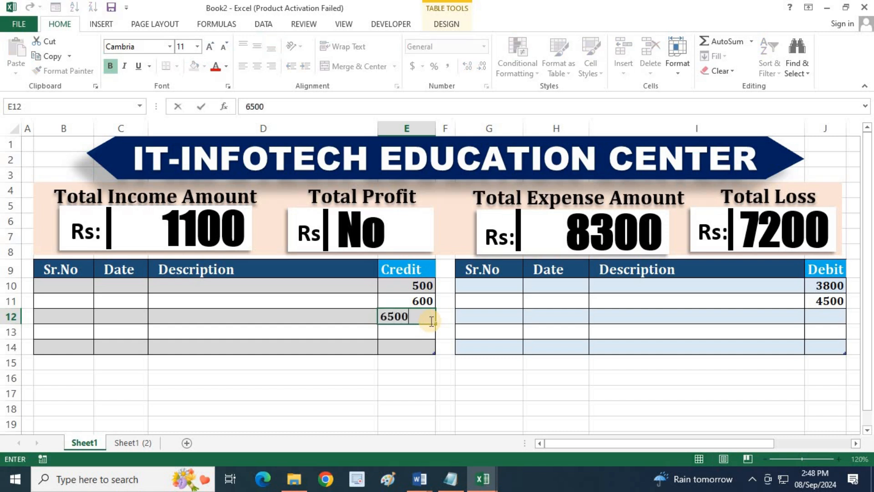
key("Return")
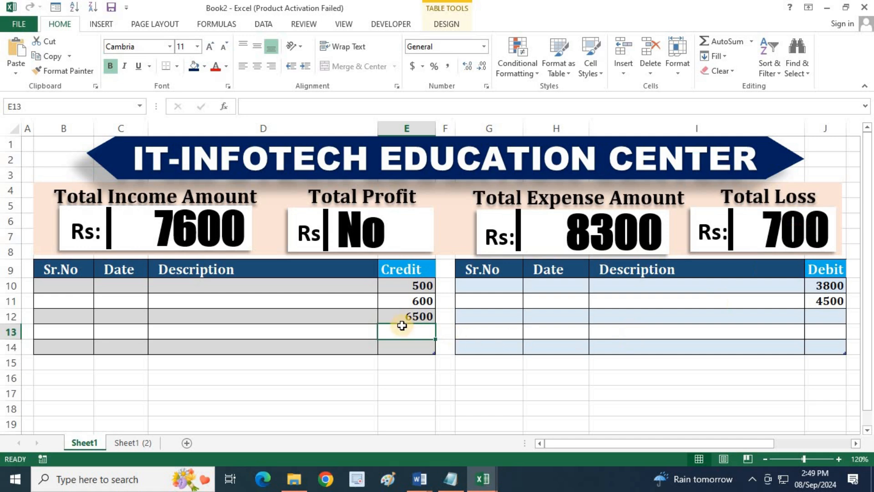
left_click(837, 316)
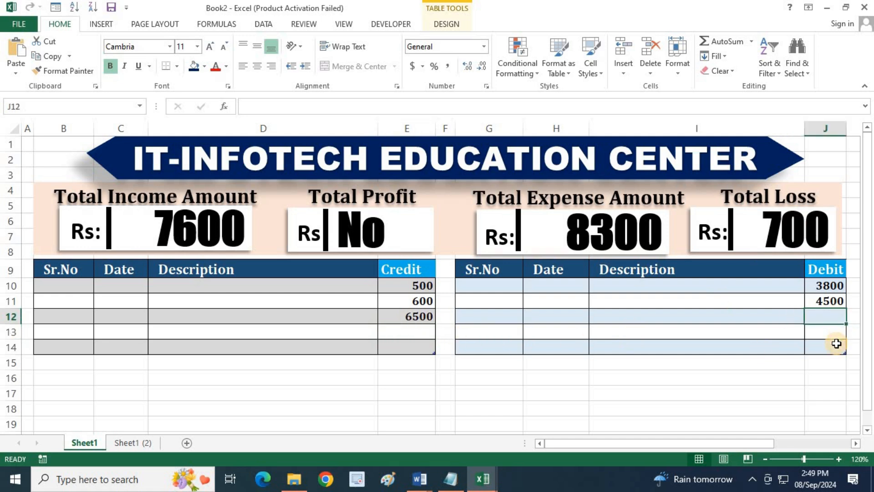
left_click(410, 333)
type("5")
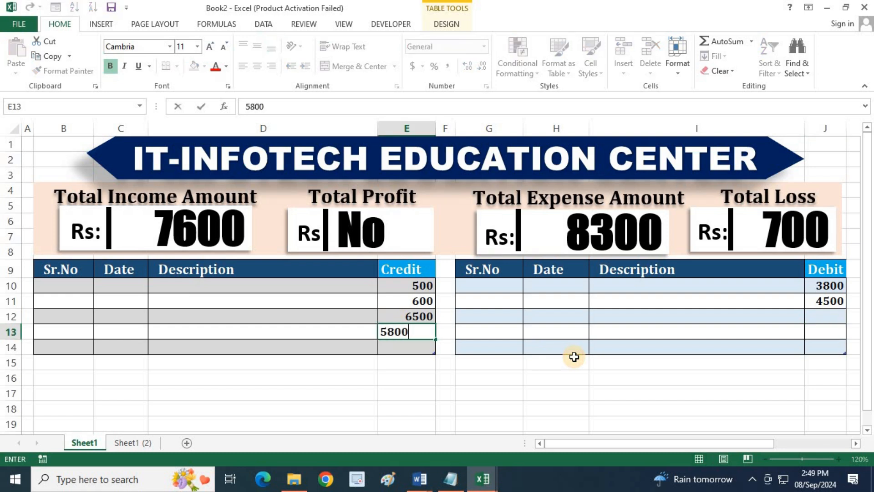
type("800")
key("Return")
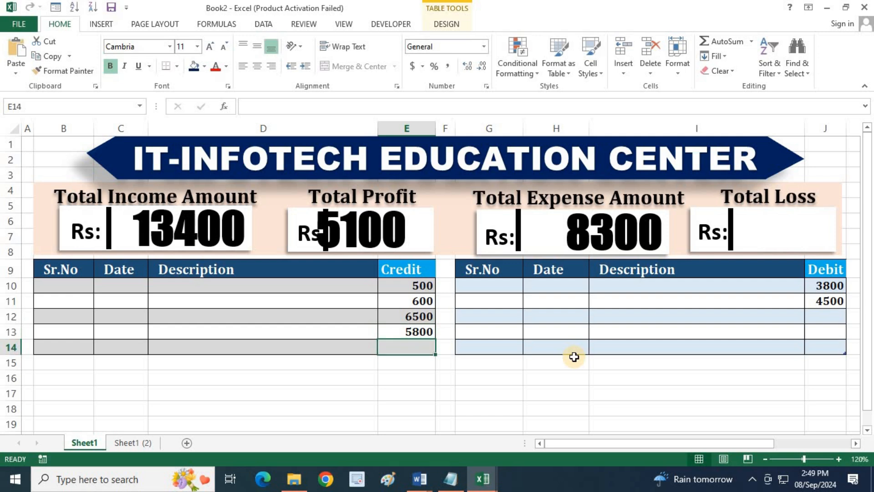
Right-align the Total Profit amount and reposition its white box, Rs label and divider bar so they do not overlap
left_click(386, 235)
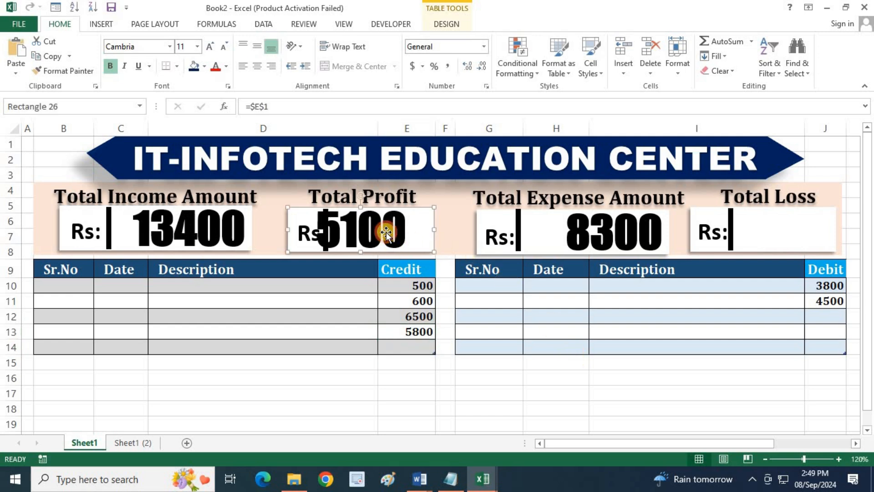
mouse_move(386, 231)
left_mouse_down()
mouse_move(400, 229)
mouse_move(390, 230)
left_mouse_up()
left_click(271, 66)
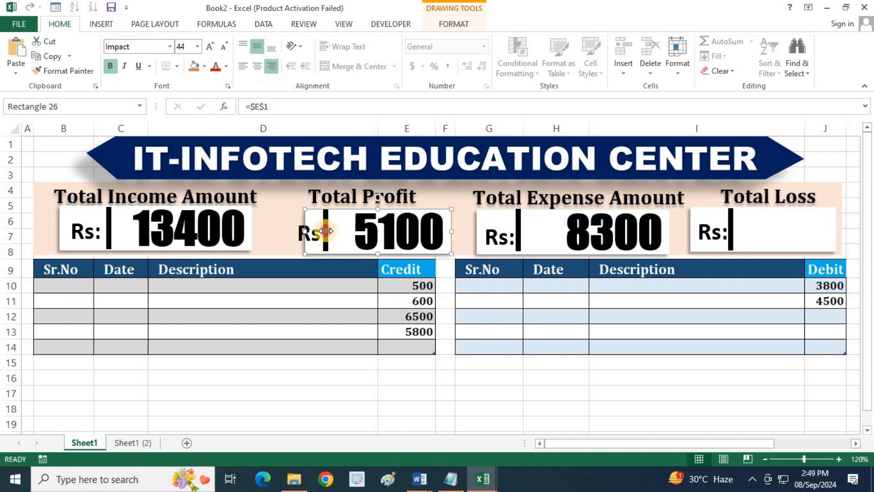
left_click(326, 231)
mouse_move(326, 221)
left_mouse_down()
mouse_move(344, 220)
mouse_move(318, 210)
left_mouse_up()
left_click(302, 227)
left_click(506, 408)
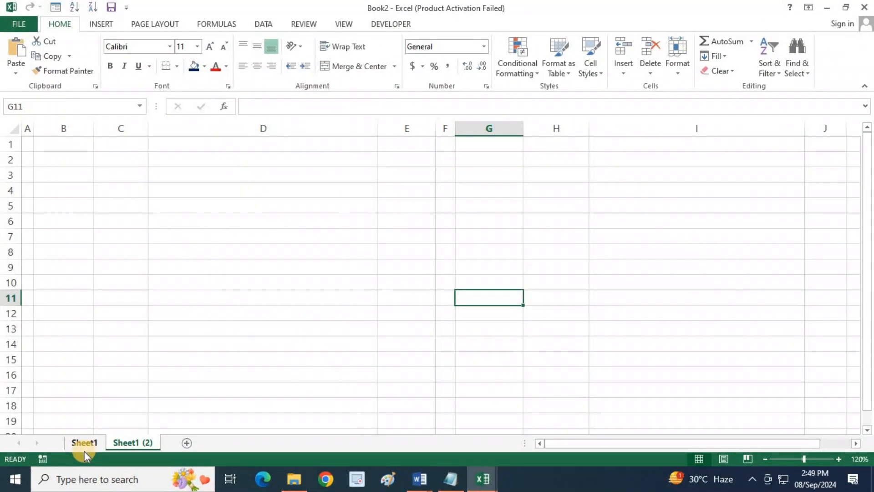
Enter the headings Sr.No, Date, Source of Income and Amount in B11:E11 of the Sheet1 (2) sheet
left_click(84, 444)
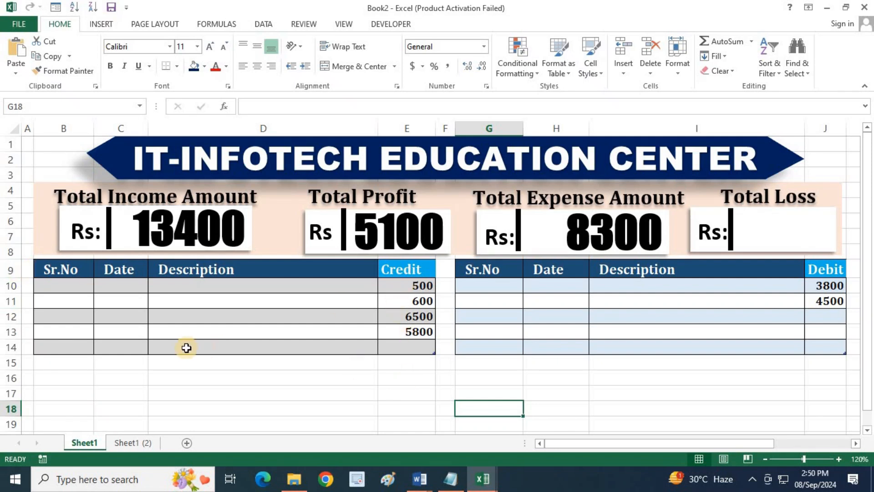
left_click(128, 442)
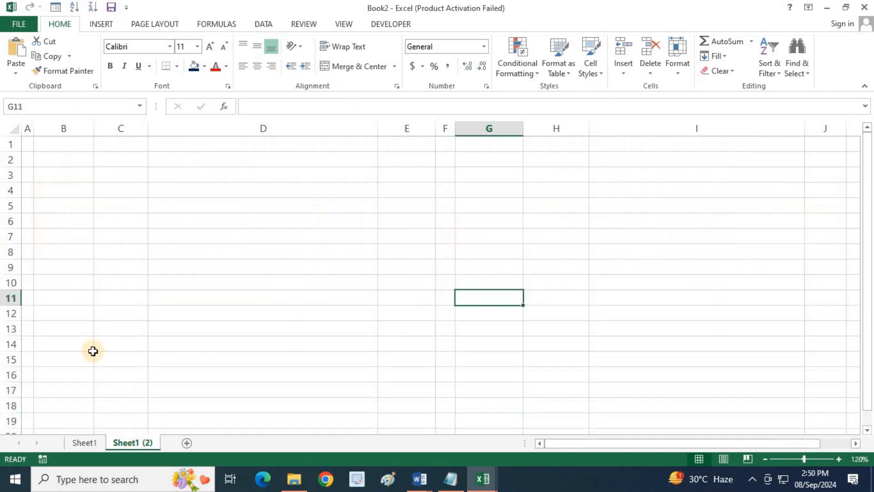
left_click(61, 285)
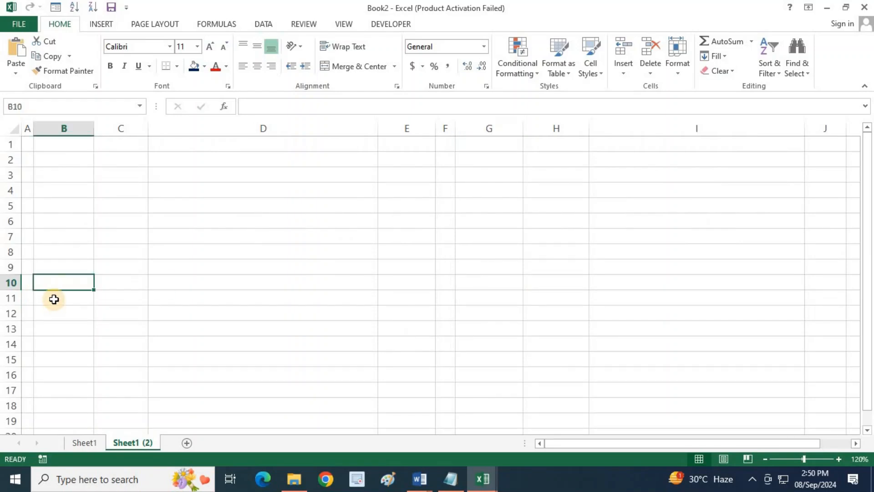
left_click(53, 299)
left_click(84, 443)
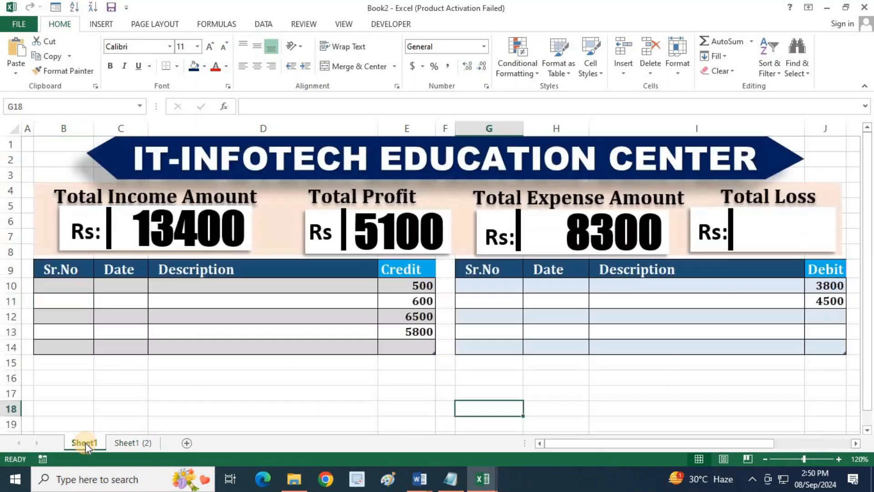
left_click(114, 440)
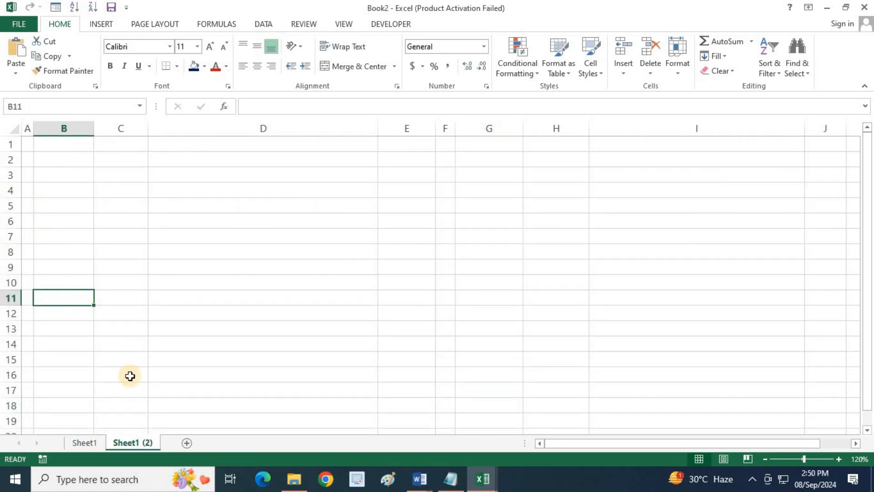
type("Sr.No")
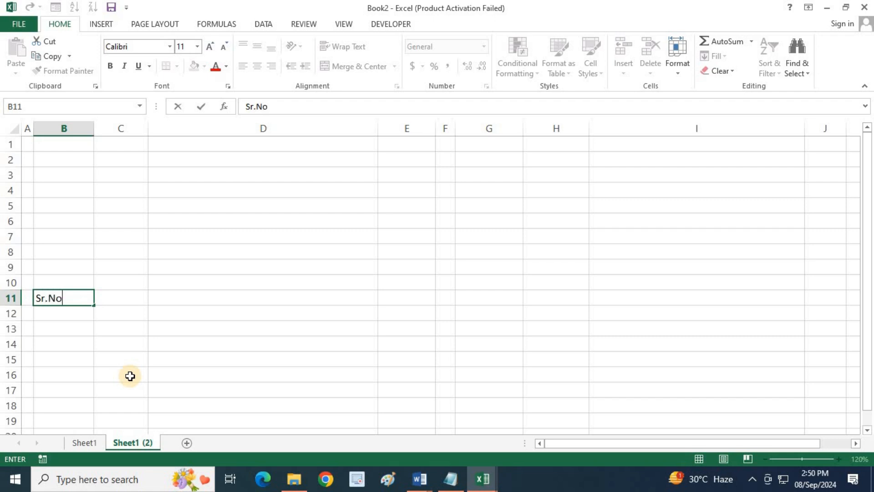
key("Tab")
type("Dat")
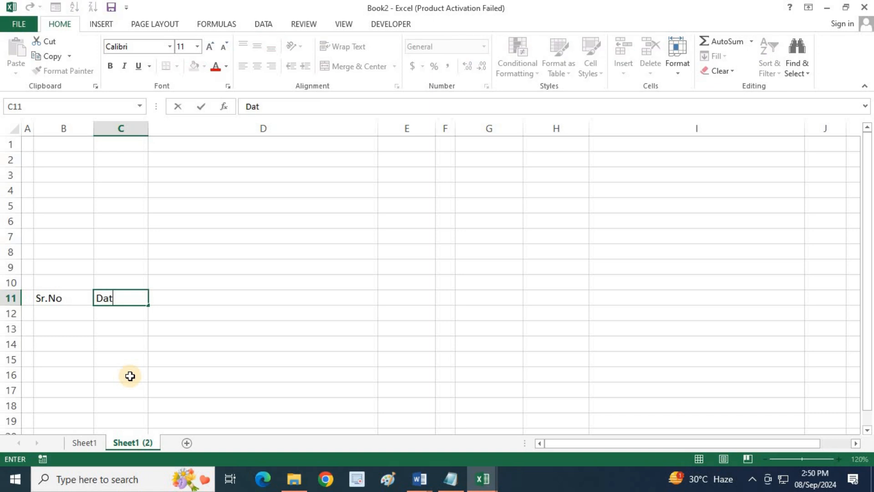
type("e")
key("Tab")
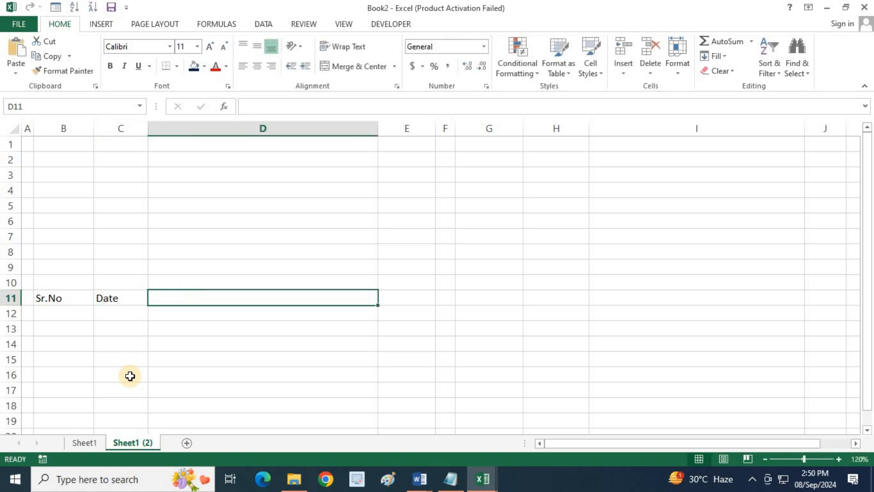
type("Source of Income")
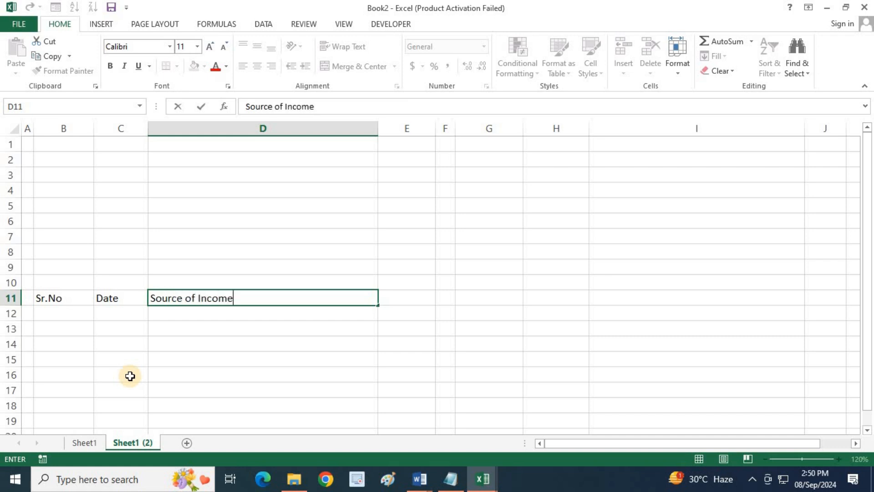
key("Tab")
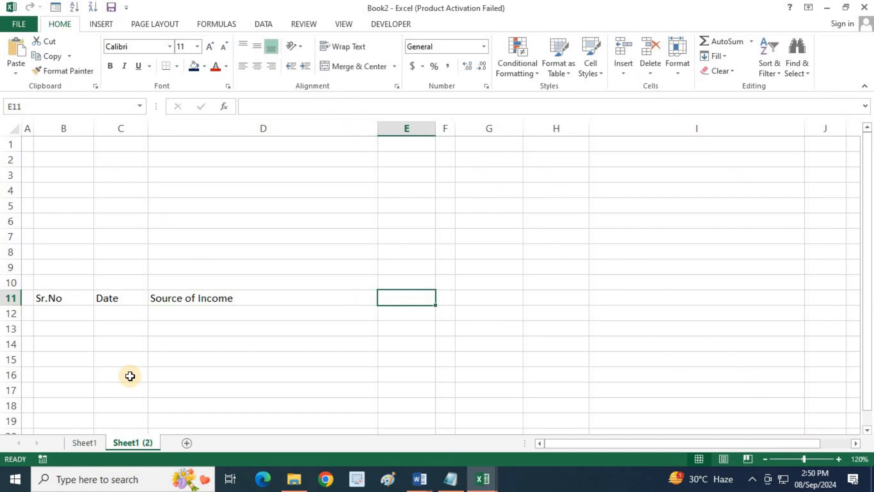
type("Amount")
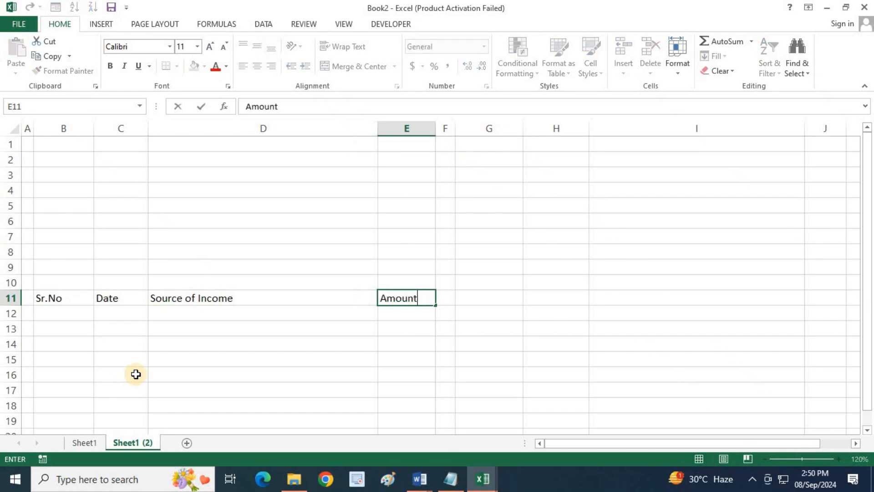
left_click(98, 341)
Format headings B11:E11 as bold 14-point Cambria in white text on a dark blue fill
left_click_drag(49, 296, 397, 297)
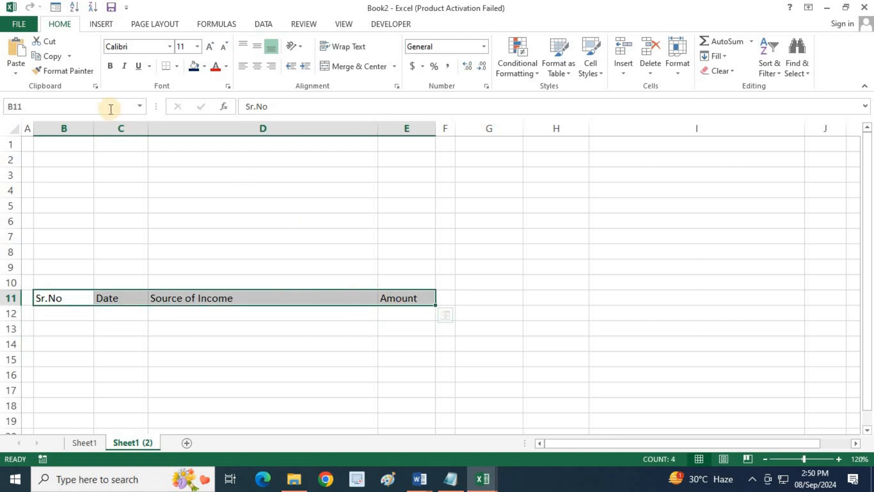
left_click(110, 65)
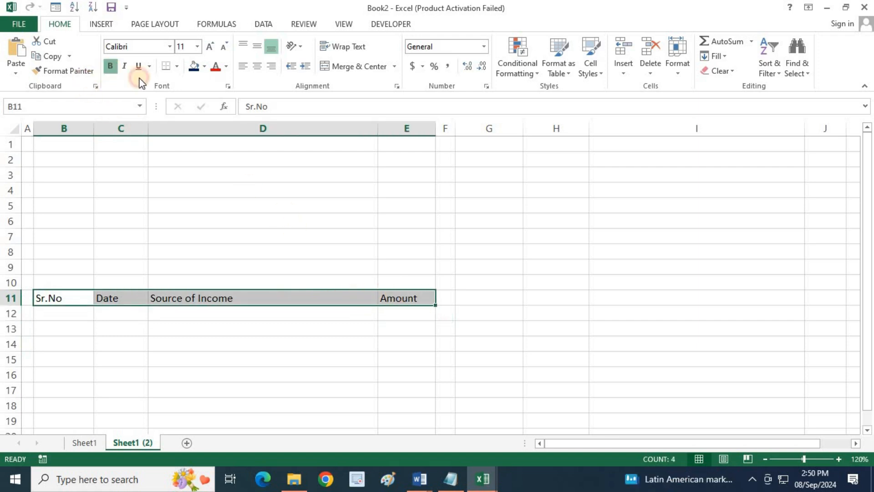
left_click(210, 48)
left_click(197, 72)
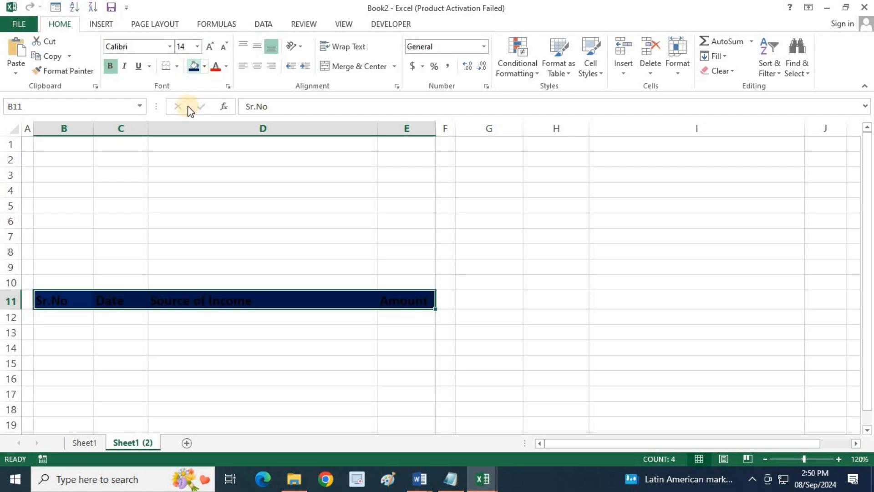
left_click(226, 67)
left_click(222, 111)
left_click(132, 48)
key("Return")
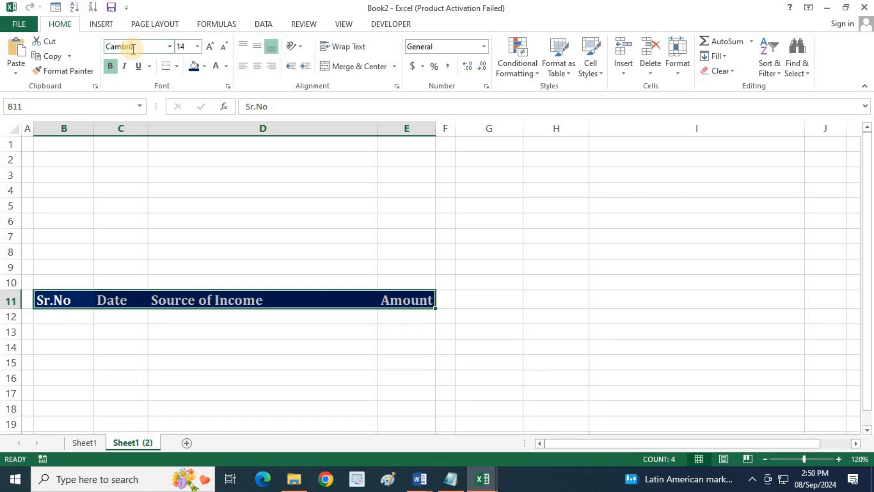
left_click(165, 324)
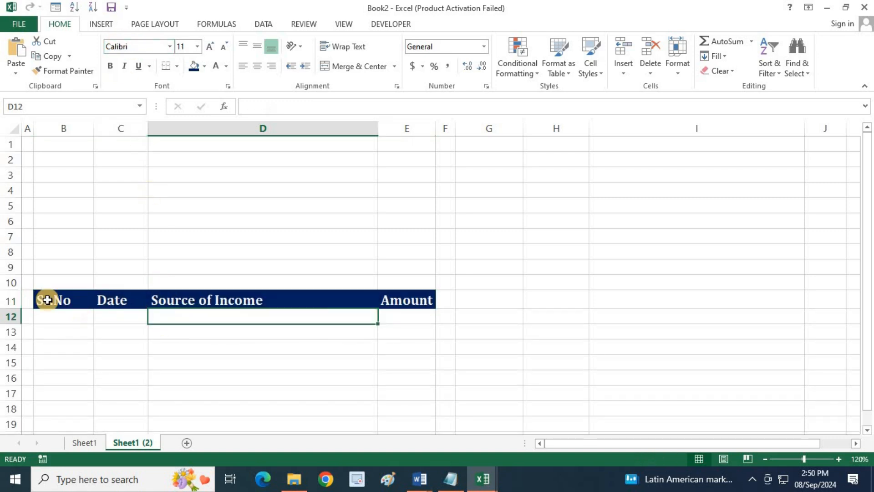
Copy the heading row B11:E11 and paste it starting at G11 for the expense table
left_click_drag(78, 299, 385, 299)
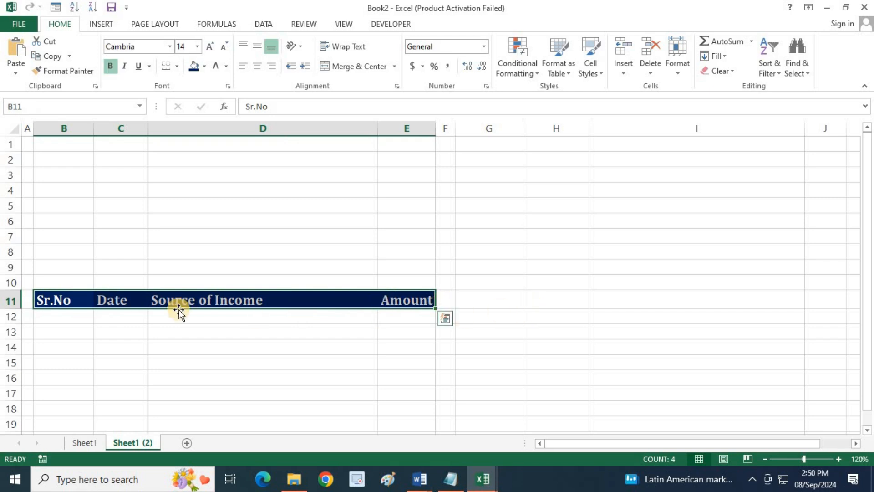
left_click(60, 298)
left_click_drag(227, 301, 414, 308)
key("ctrl+c")
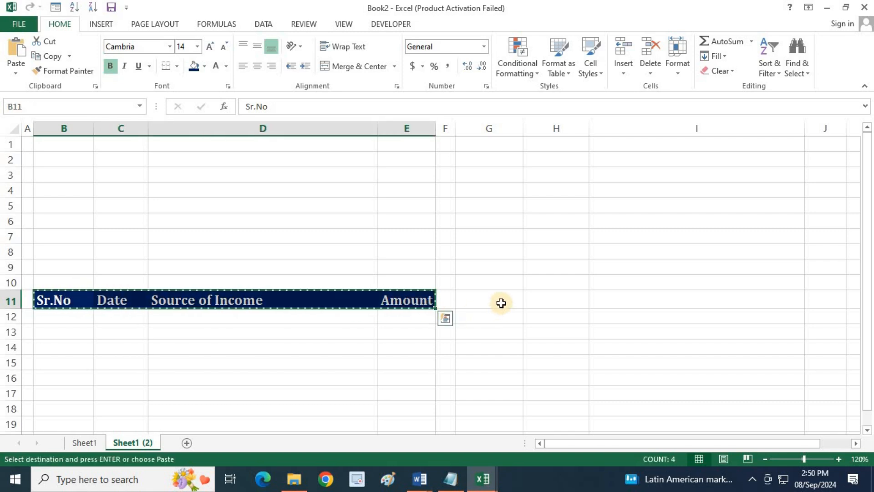
left_click(483, 300)
key("ctrl+v")
Change the copied heading in I11 to Source of Expense
left_click(669, 304)
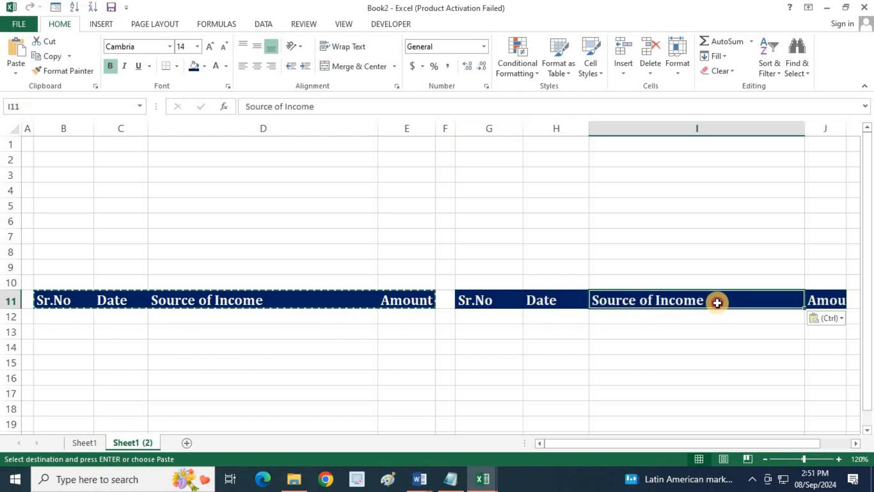
double_click(708, 300)
double_click(672, 298)
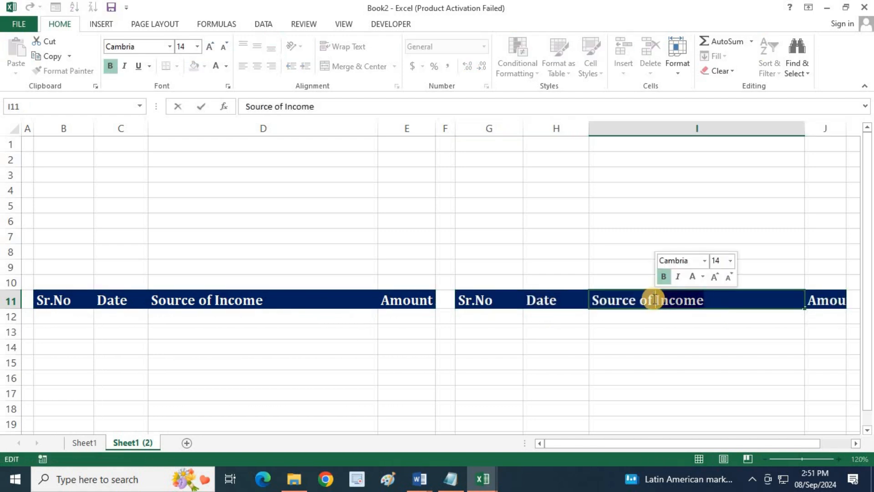
type("I")
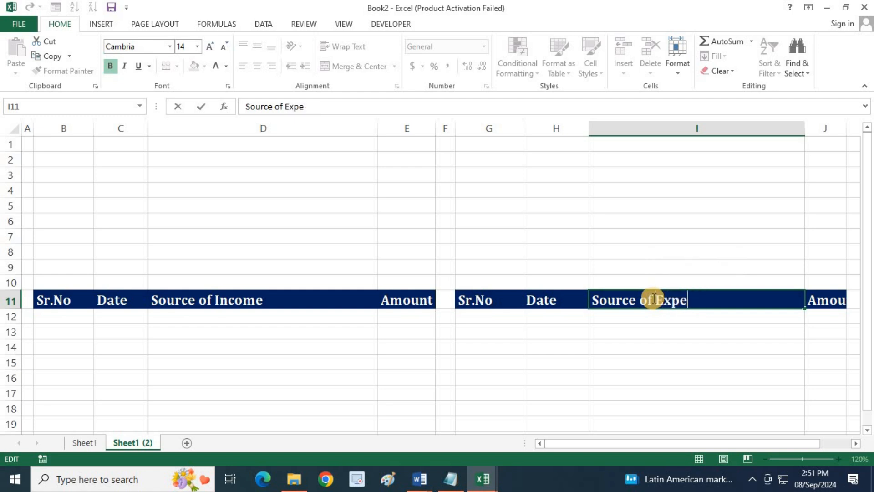
type("xpense")
left_click(591, 346)
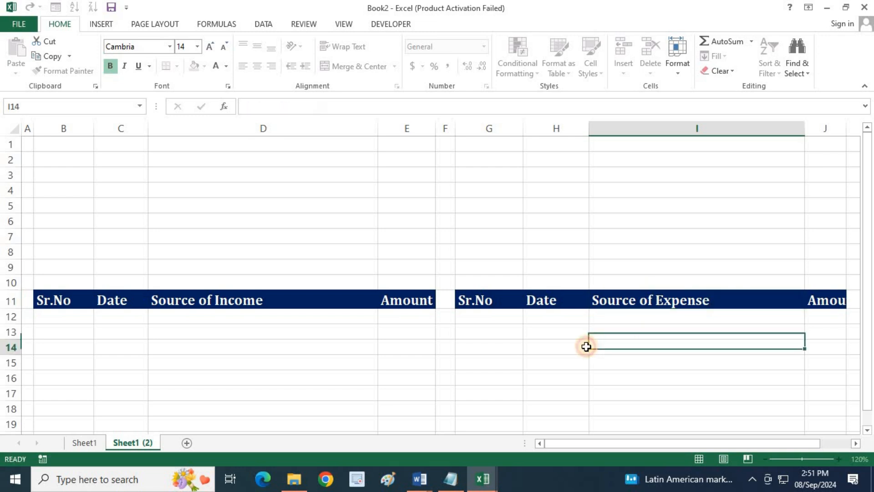
Narrow columns D and I and widen column J so both heading rows, including the second Amount, fit in view
left_click_drag(846, 129, 856, 129)
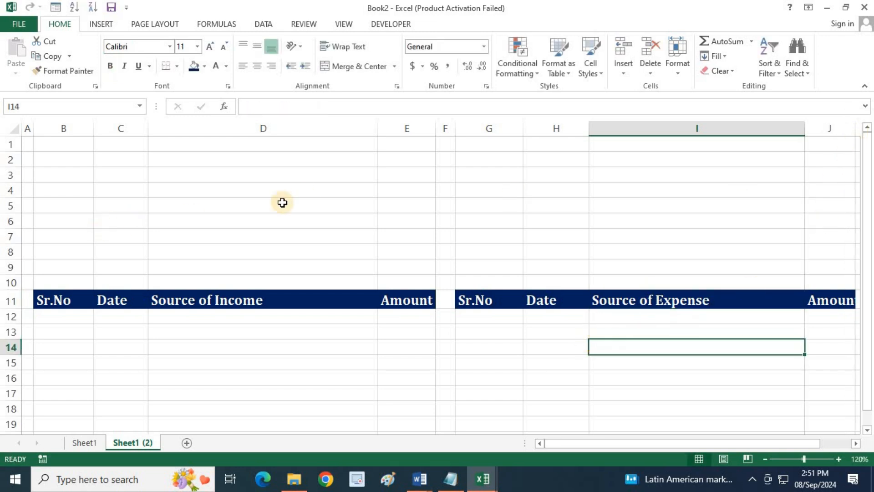
mouse_move(377, 130)
left_mouse_down()
mouse_move(395, 121)
mouse_move(370, 122)
left_mouse_up()
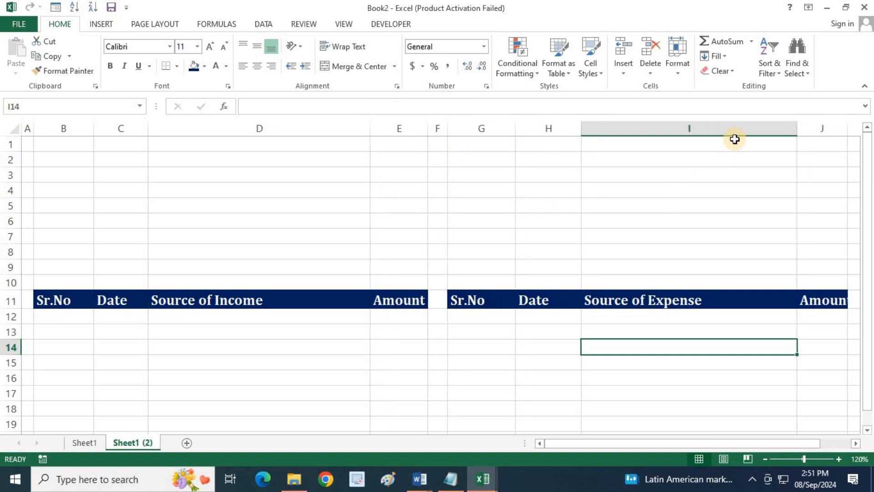
left_click_drag(796, 129, 845, 129)
left_click_drag(793, 128, 769, 126)
left_click_drag(827, 127, 833, 127)
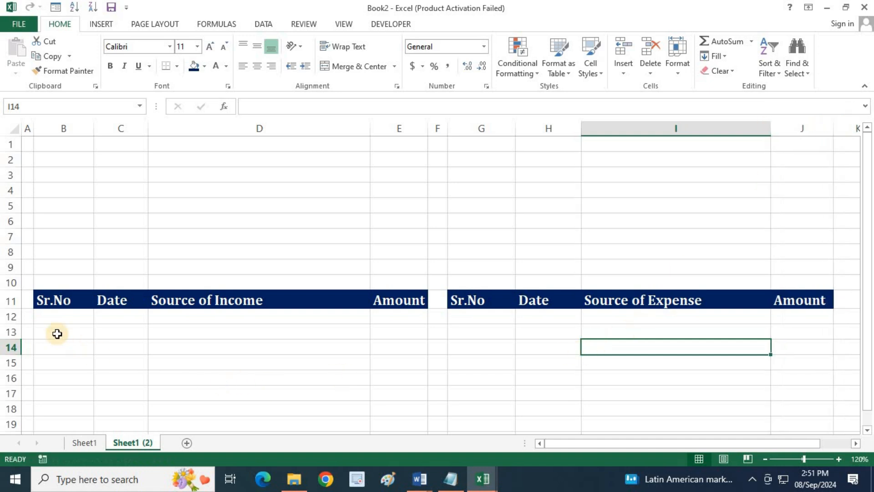
left_click_drag(51, 314, 92, 377)
left_click_drag(122, 316, 123, 412)
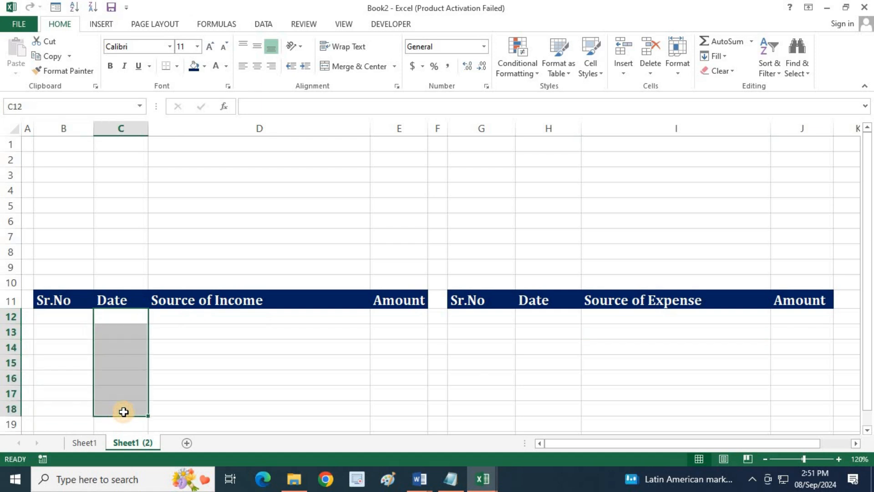
left_click_drag(214, 316, 216, 391)
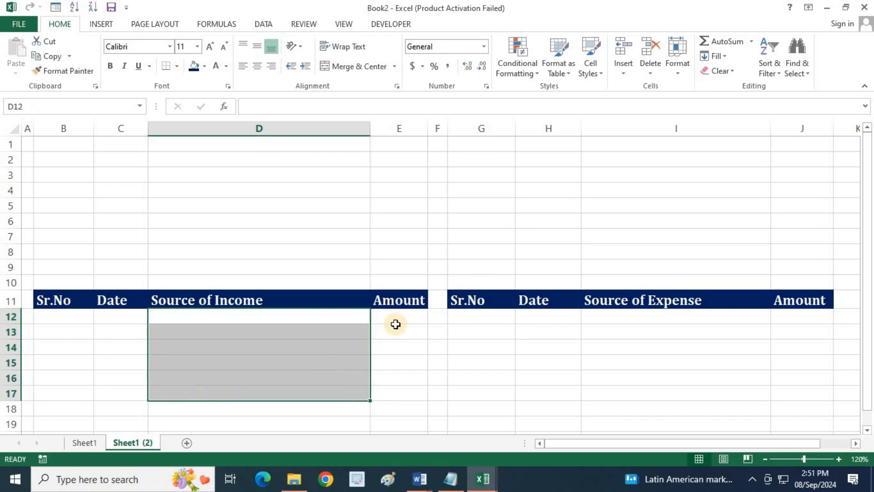
left_click_drag(402, 314, 400, 393)
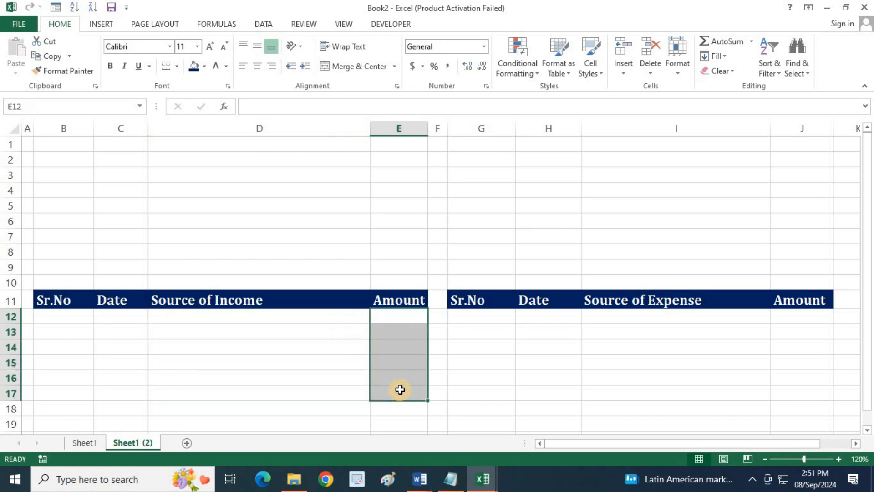
left_click(479, 316)
left_click_drag(481, 374, 481, 402)
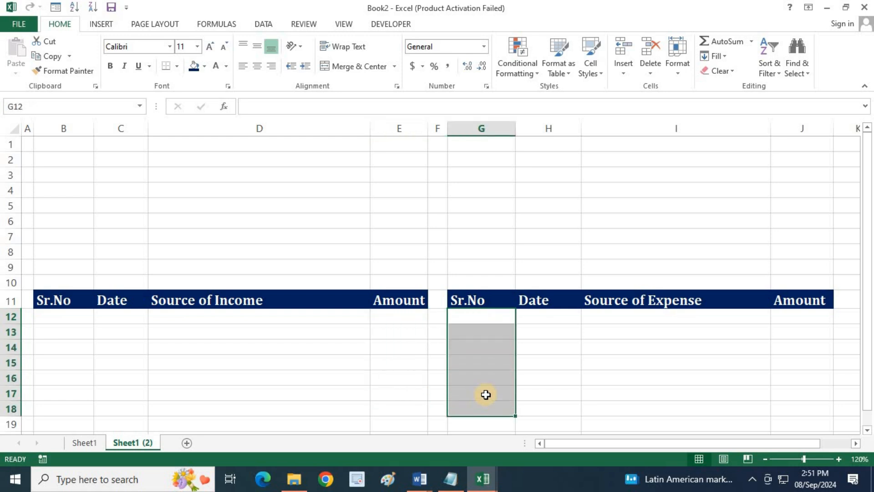
left_click_drag(551, 315, 554, 389)
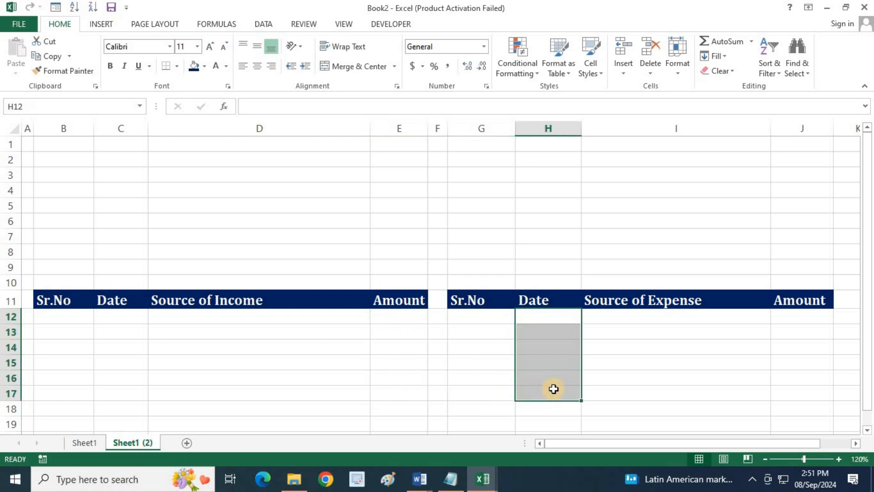
left_click_drag(622, 316, 626, 384)
left_click_drag(802, 316, 797, 384)
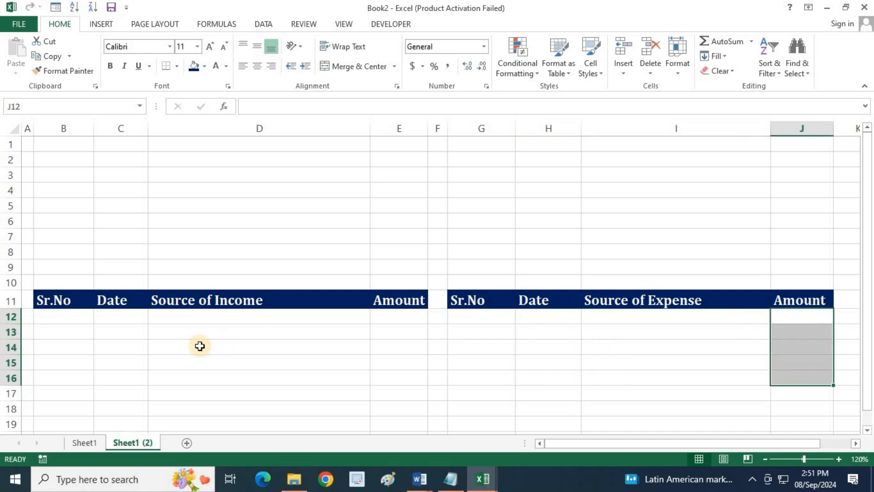
Apply all borders to the income table range B11:E18
left_click_drag(45, 298, 390, 407)
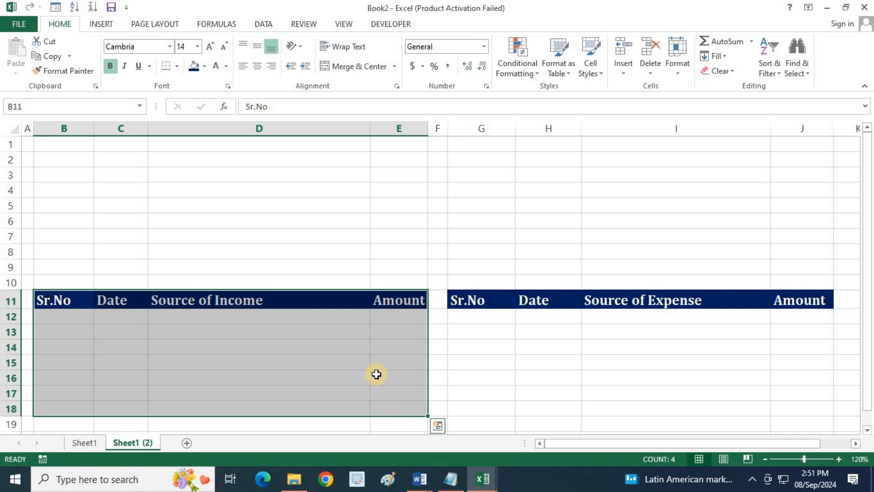
left_click(176, 67)
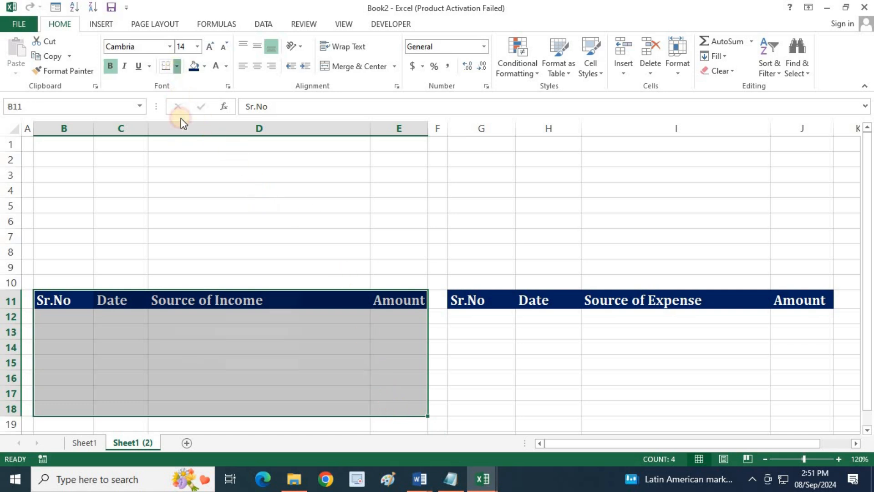
left_click(193, 173)
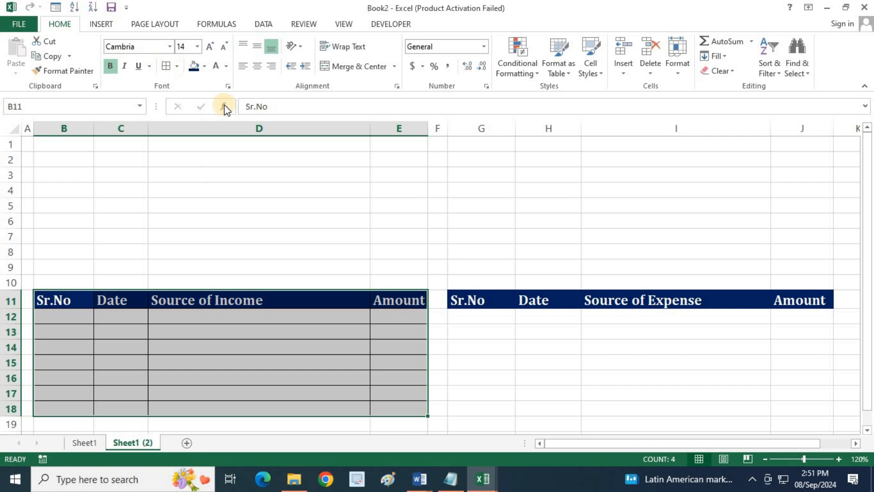
Left-align the income table cells B11:E18 and set their font to bold Cambria
left_click(243, 68)
left_click(141, 48)
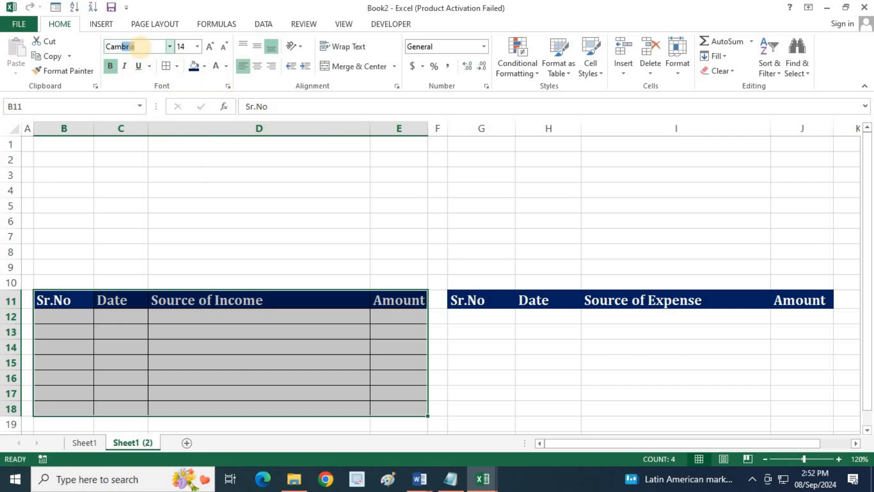
left_click(111, 68)
left_click(111, 68)
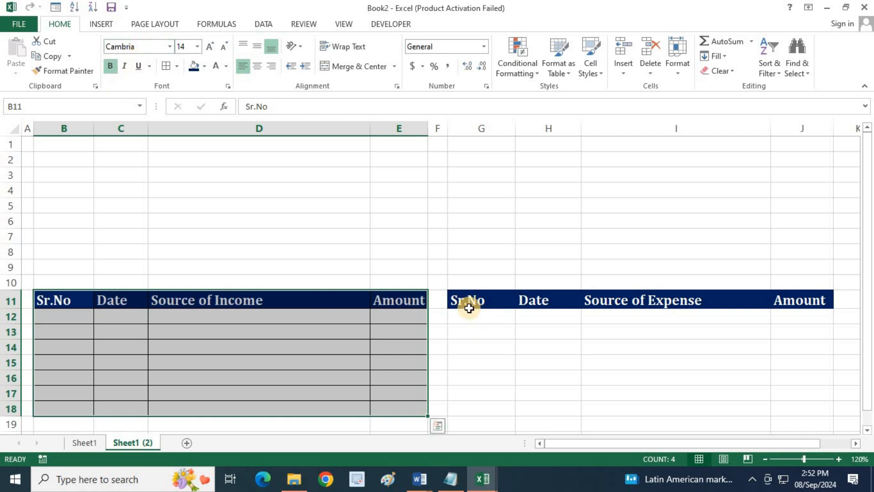
Format the expense table range G11:J18 as bold, left-aligned cells with all borders
left_click_drag(467, 301, 781, 410)
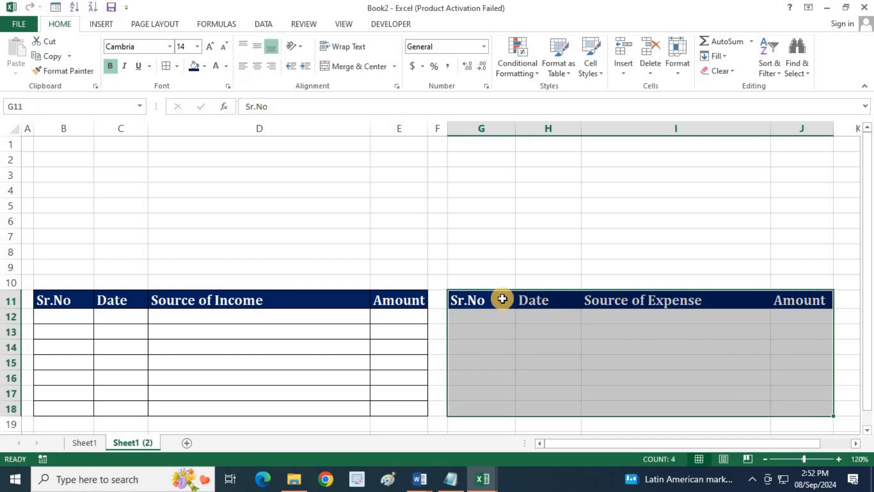
double_click(116, 68)
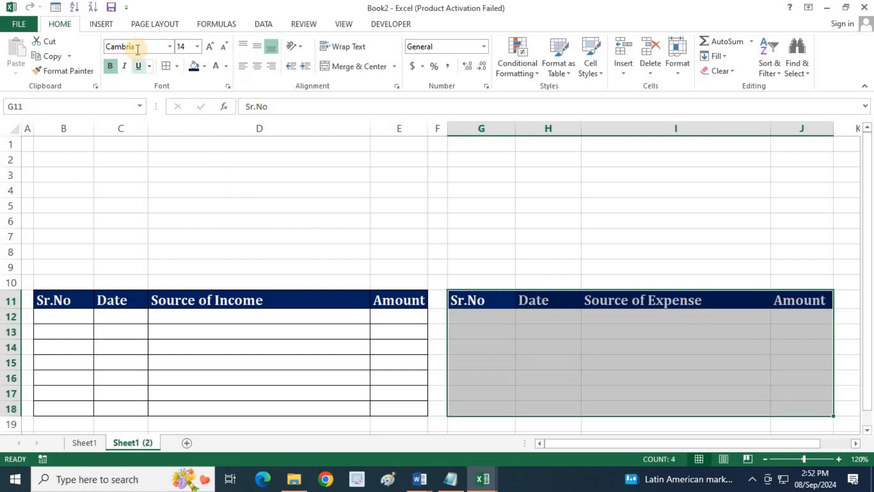
left_click(168, 71)
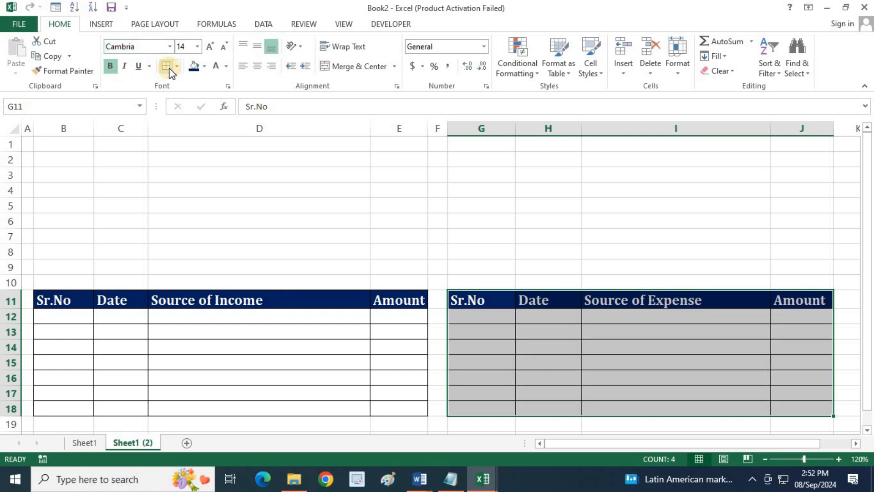
left_click(351, 366)
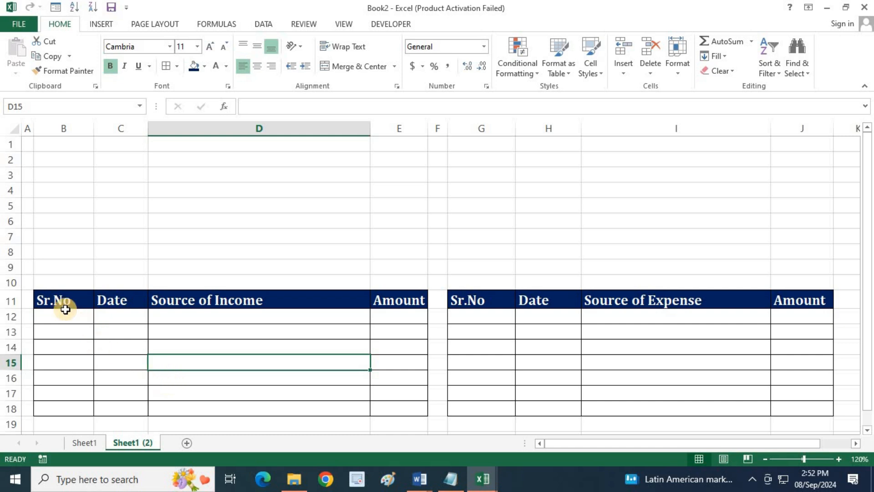
left_click_drag(59, 299, 422, 412)
left_click_drag(482, 301, 790, 408)
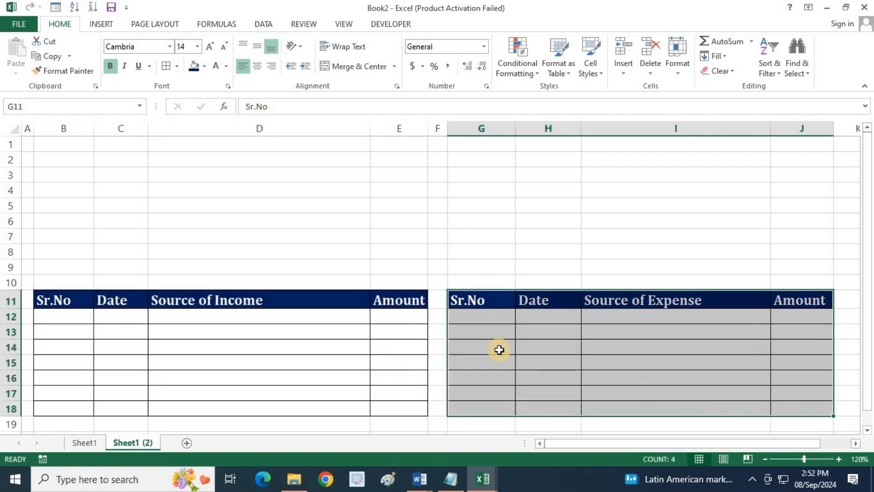
left_click_drag(64, 148, 812, 273)
left_click(587, 247)
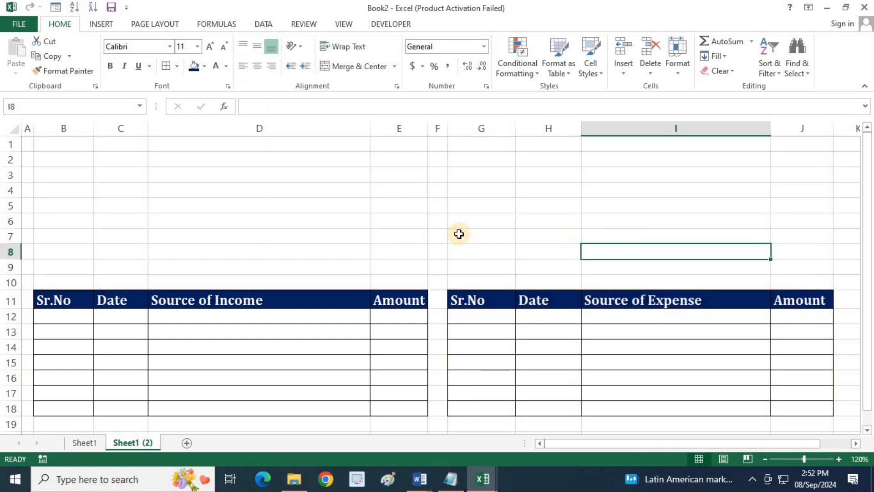
Convert the income range B11:E18 into an Excel table whose first row holds the headers
left_click_drag(63, 298, 400, 402)
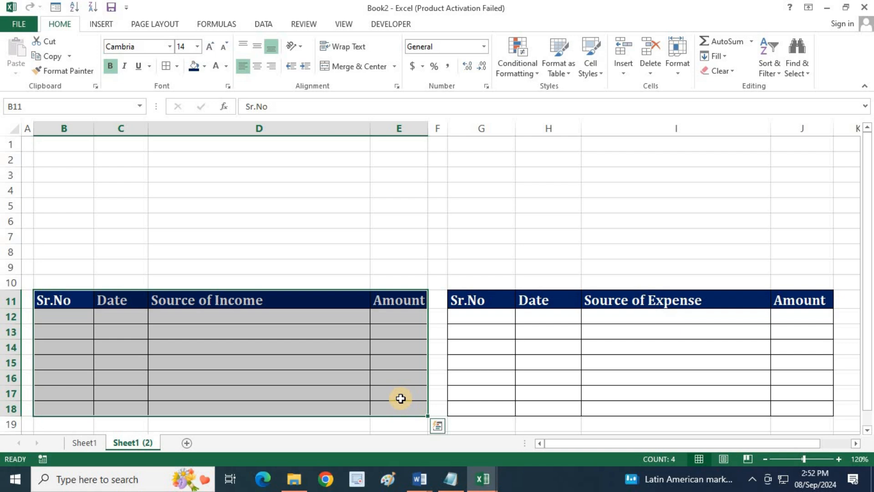
key("ctrl+t")
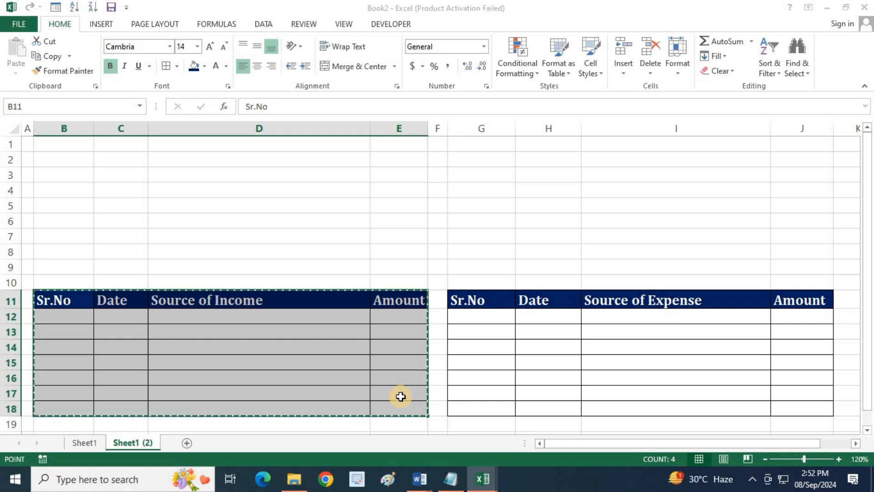
left_click(202, 245)
left_click(218, 269)
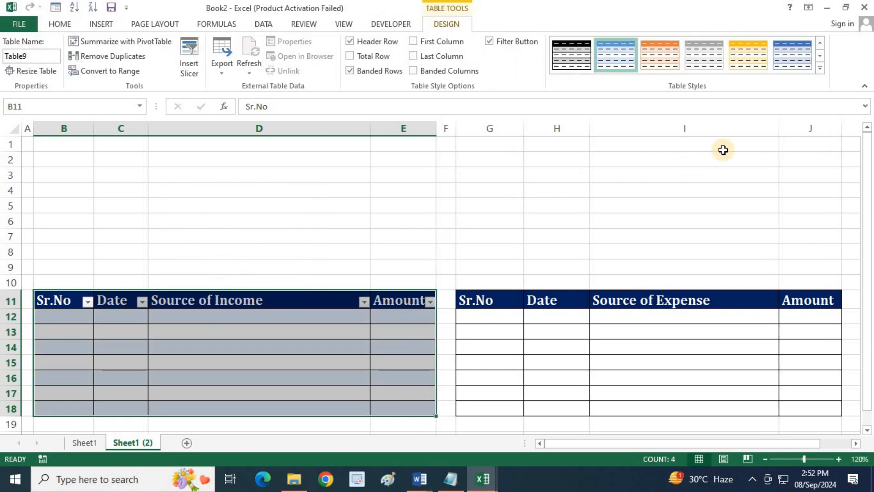
Apply the first custom table style to the income table and turn off its banded rows
double_click(454, 26)
left_click(455, 28)
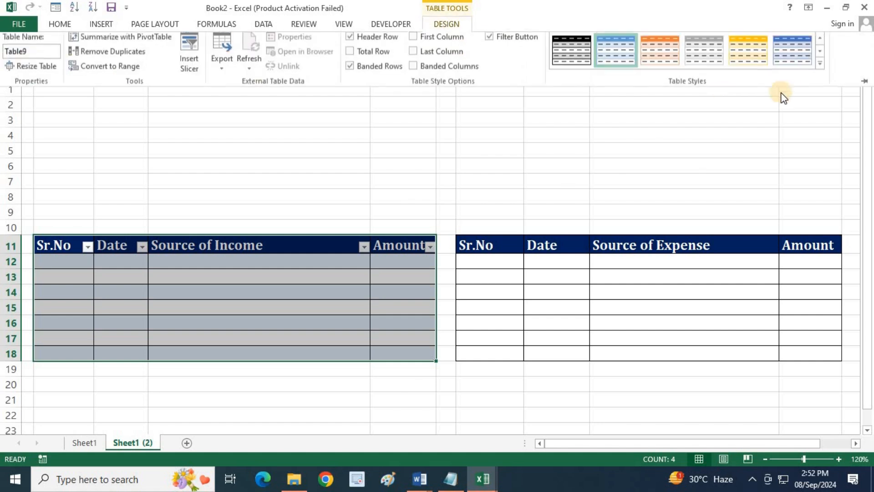
left_click(823, 72)
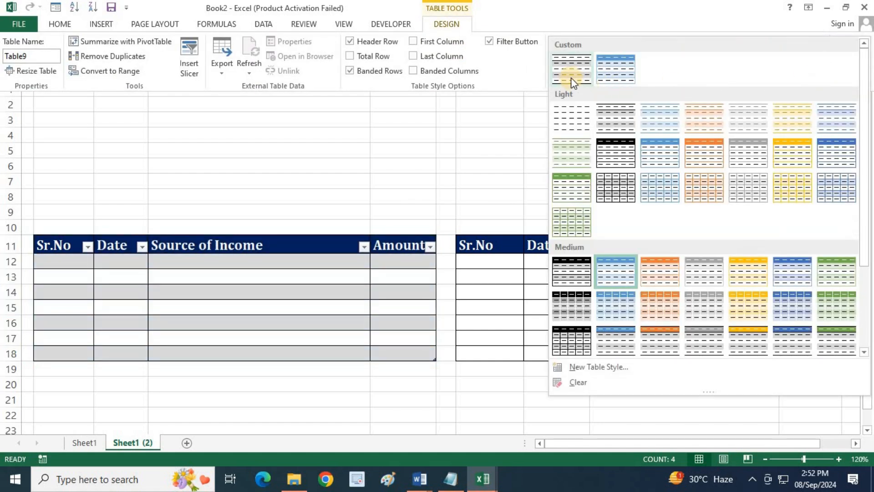
left_click(571, 77)
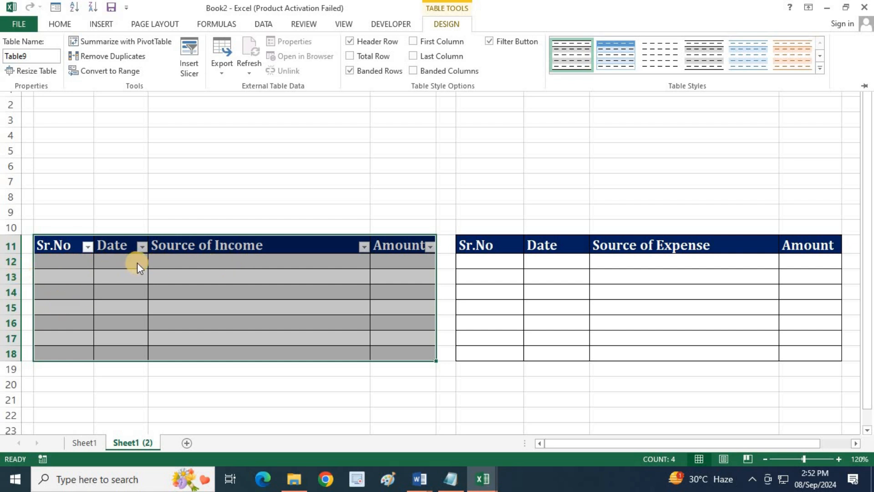
left_click(456, 26)
left_click(456, 26)
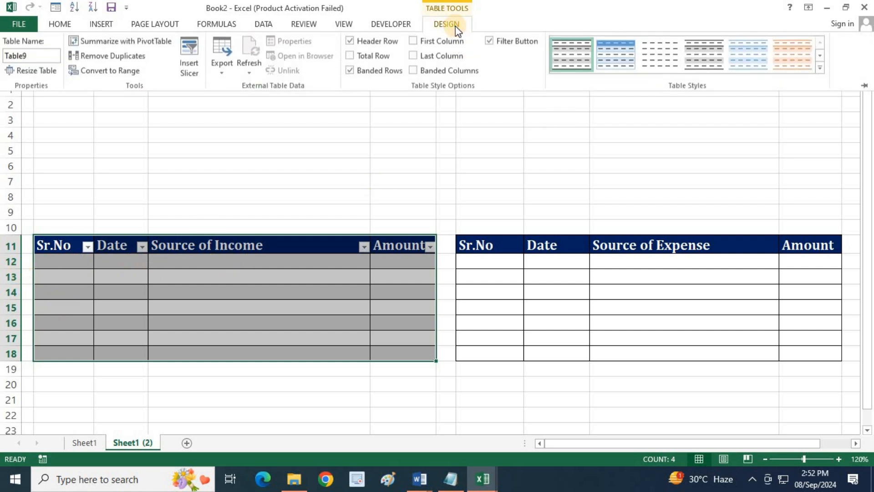
left_click(379, 73)
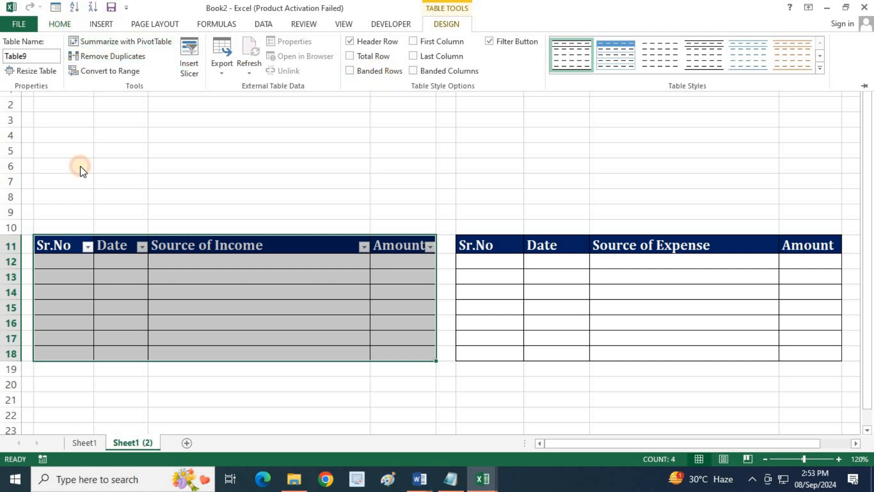
Turn off the filter for the income table's header row
left_click(60, 24)
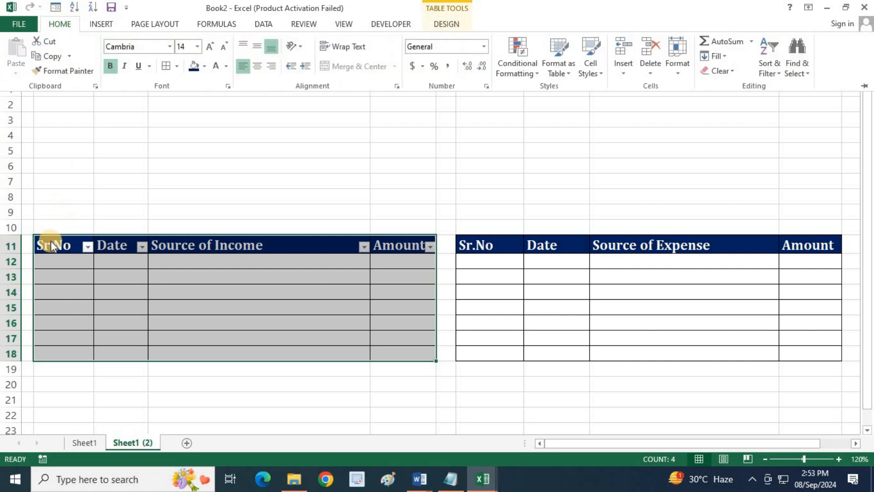
left_click(777, 75)
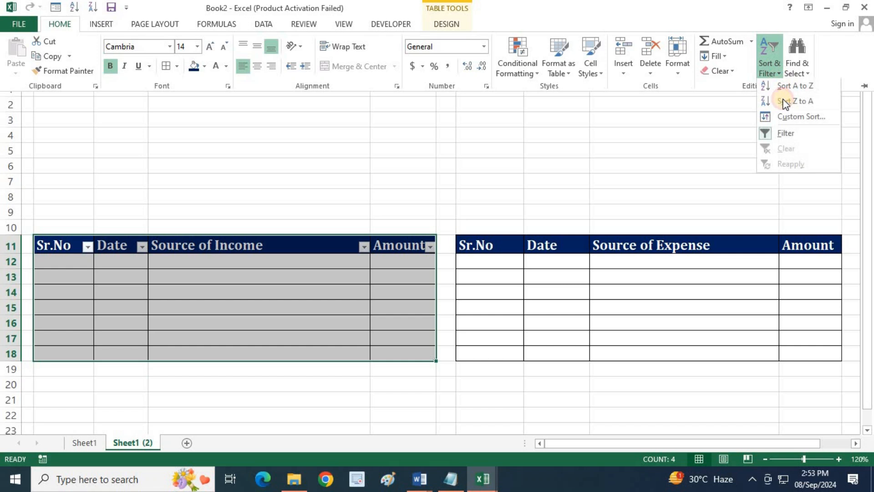
left_click(784, 135)
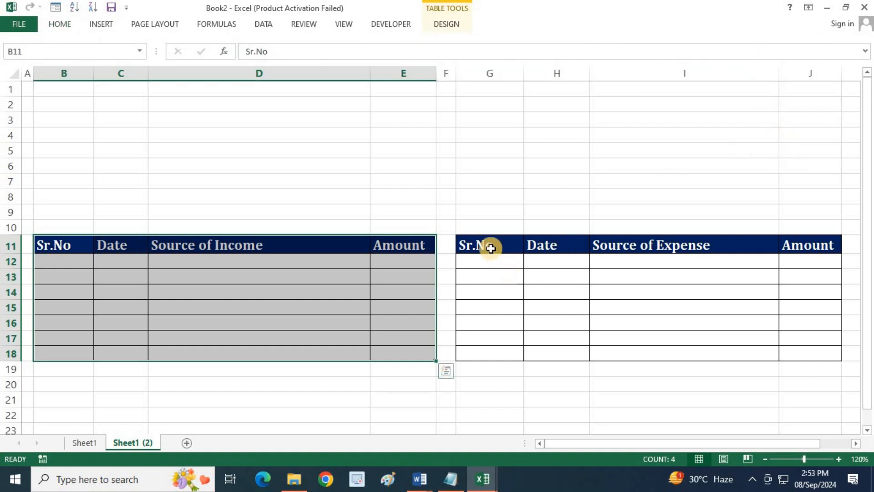
Convert the expense range G11:J18 into an Excel table whose first row holds the headers
left_click_drag(510, 248, 808, 349)
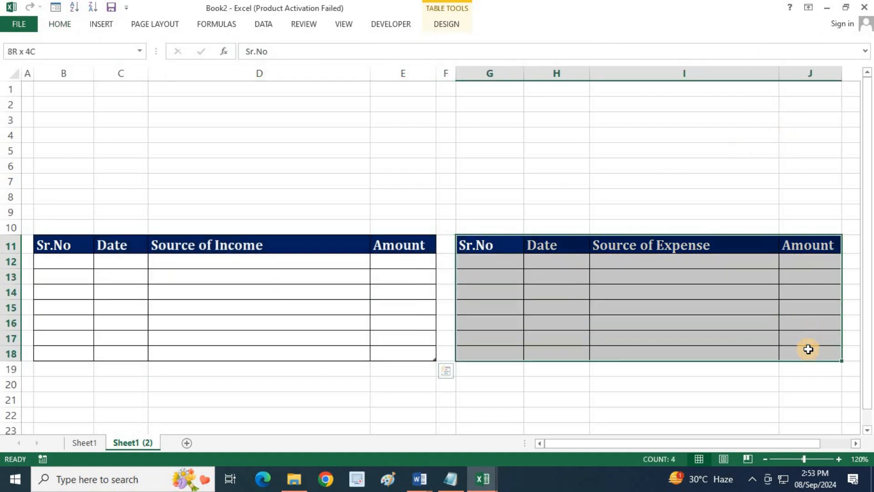
key("ctrl+t")
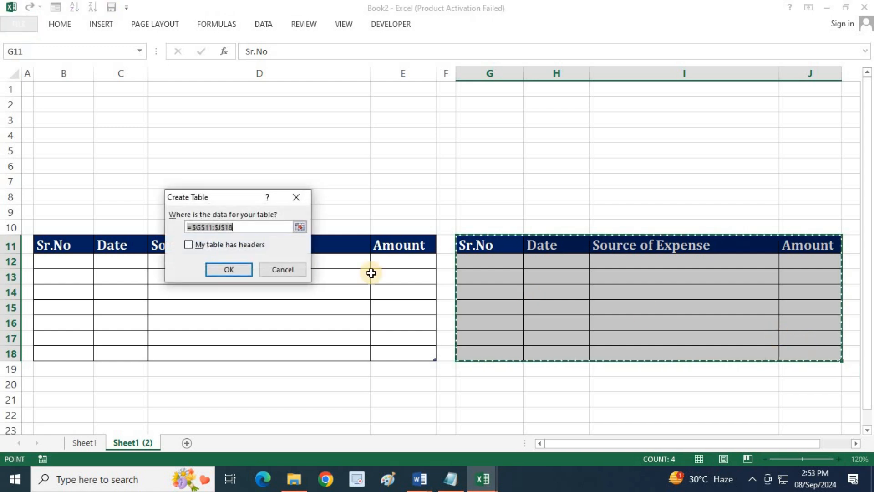
left_click(196, 245)
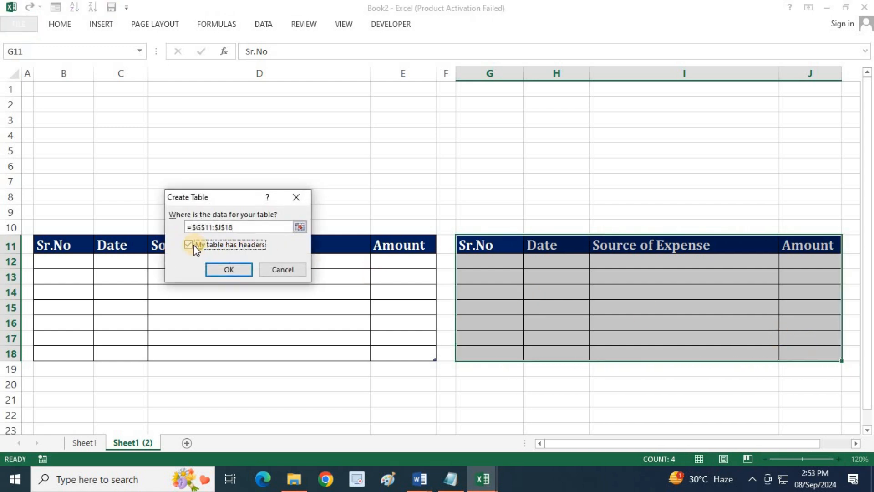
left_click(221, 269)
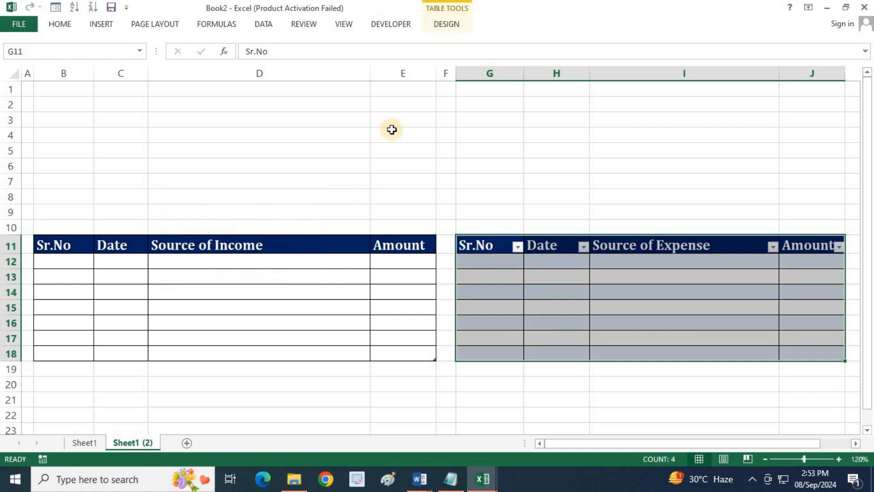
Apply the first custom table style to the expense table and turn off its banded rows
left_click(459, 28)
left_click(825, 70)
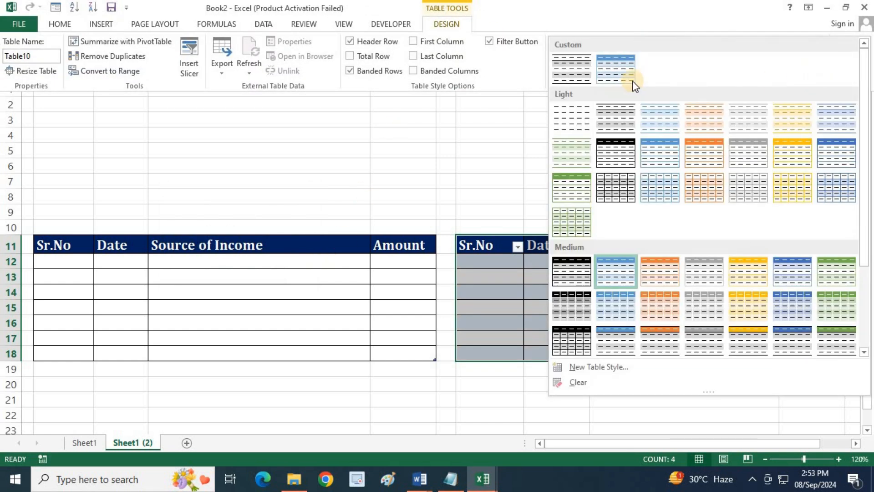
left_click(577, 77)
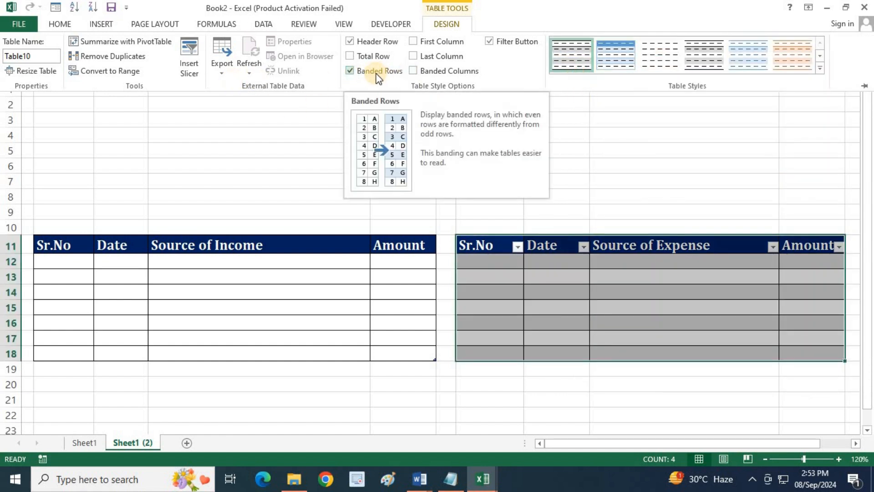
left_click(350, 71)
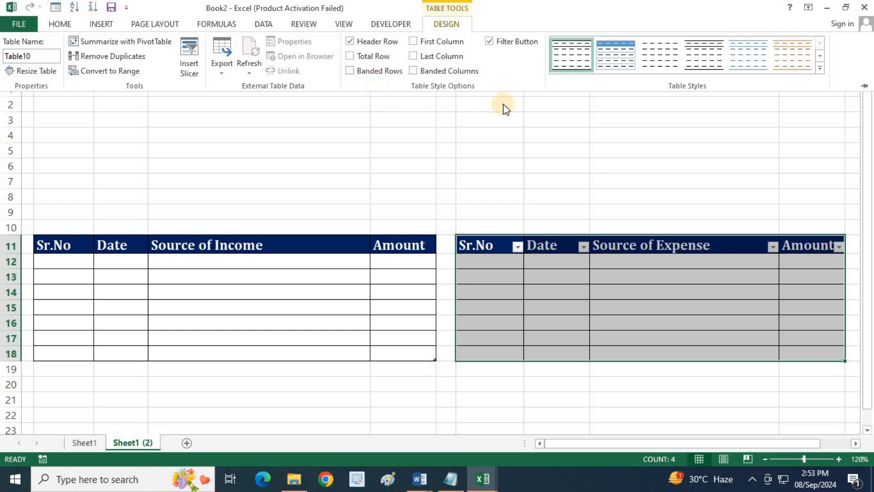
Turn off the filter for the expense table's header row
left_click(73, 25)
left_click(767, 68)
left_click(782, 133)
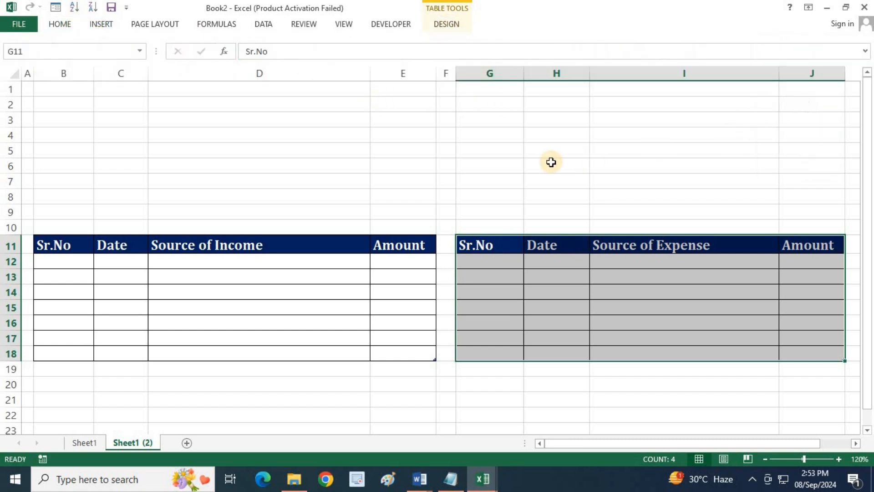
left_click(550, 162)
left_click_drag(56, 246, 412, 355)
left_click_drag(410, 260, 410, 339)
left_click_drag(53, 258, 405, 354)
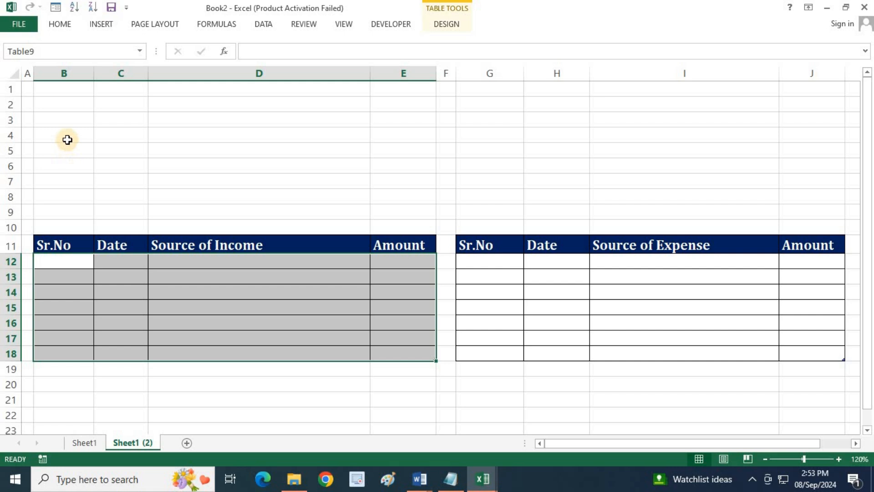
Fill the range B4:J9 above the two tables with light gray
left_click(65, 121)
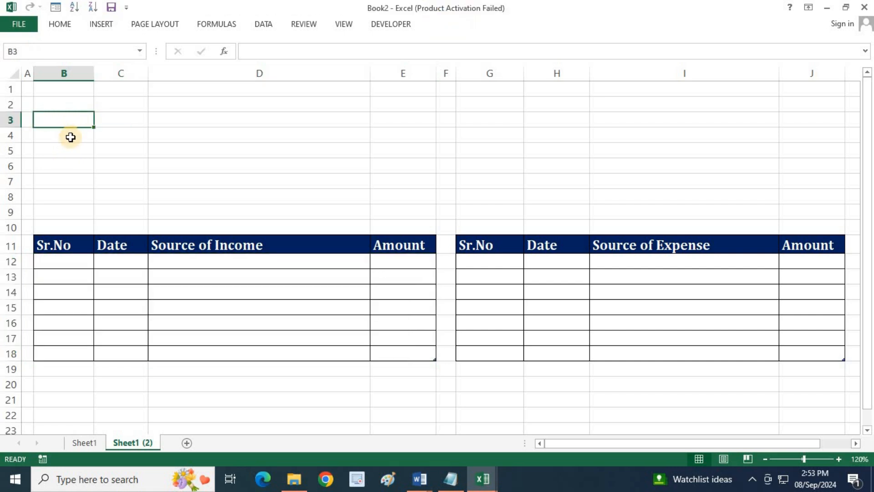
left_click_drag(71, 136, 786, 203)
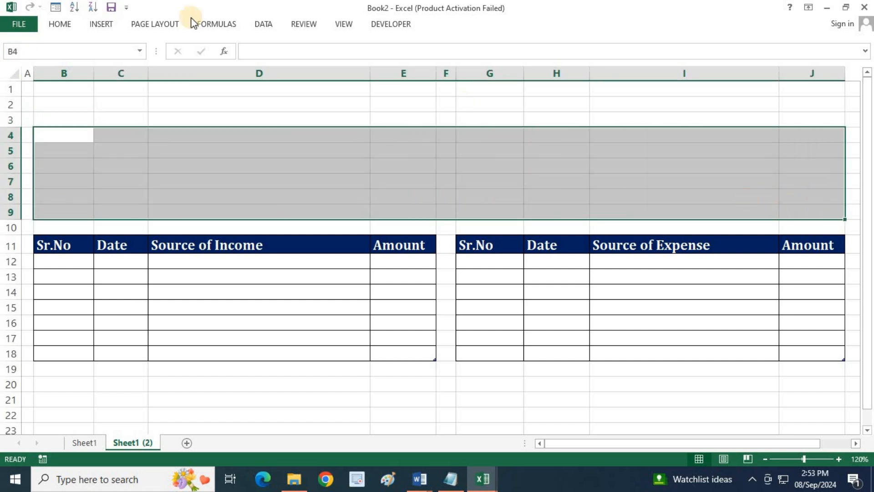
left_click(70, 25)
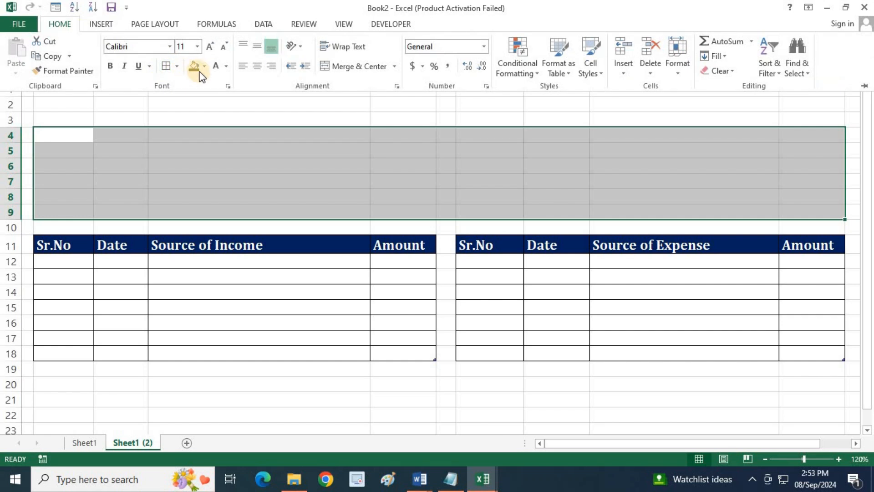
left_click(206, 66)
left_click(214, 110)
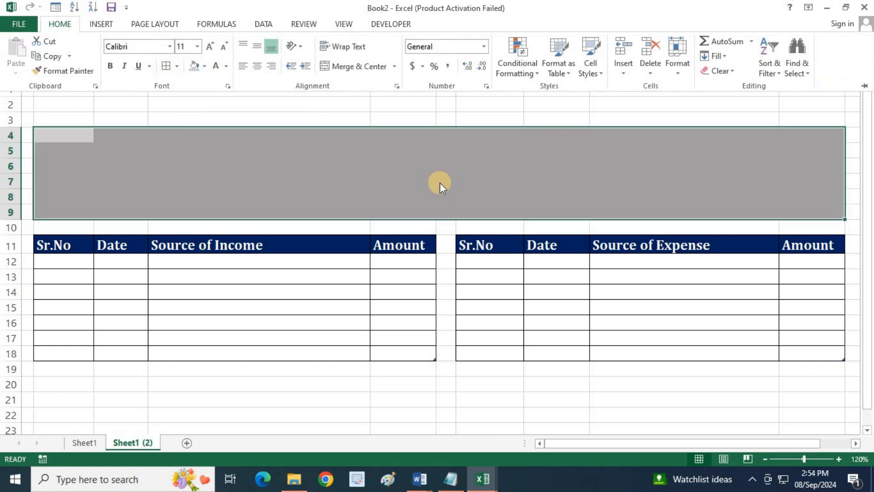
left_click(409, 180)
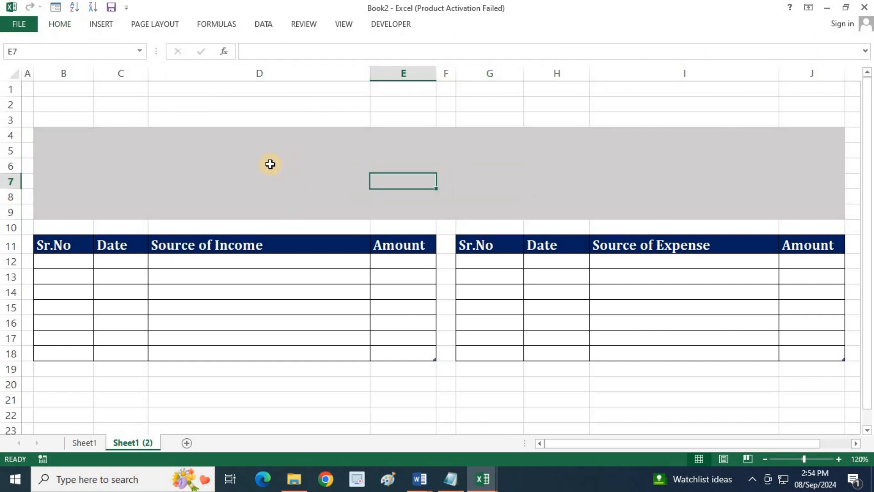
Check the layout on Sheet1, then draw a rectangle over rows 6 to 9 near the start of Sheet1 (2)'s gray band
left_click(94, 442)
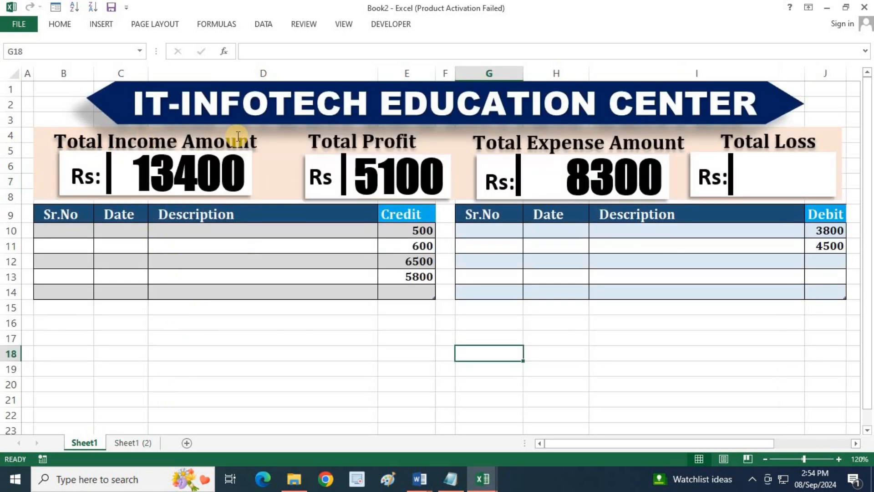
left_click(144, 441)
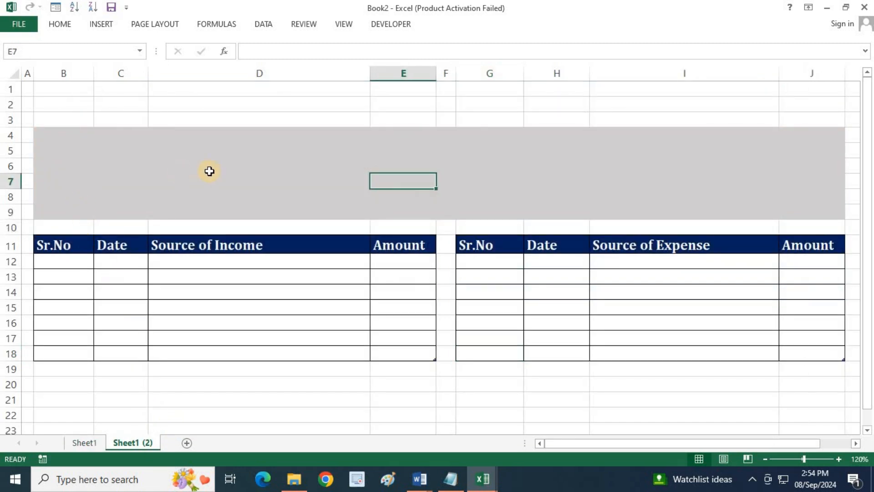
left_click(102, 25)
left_click(228, 42)
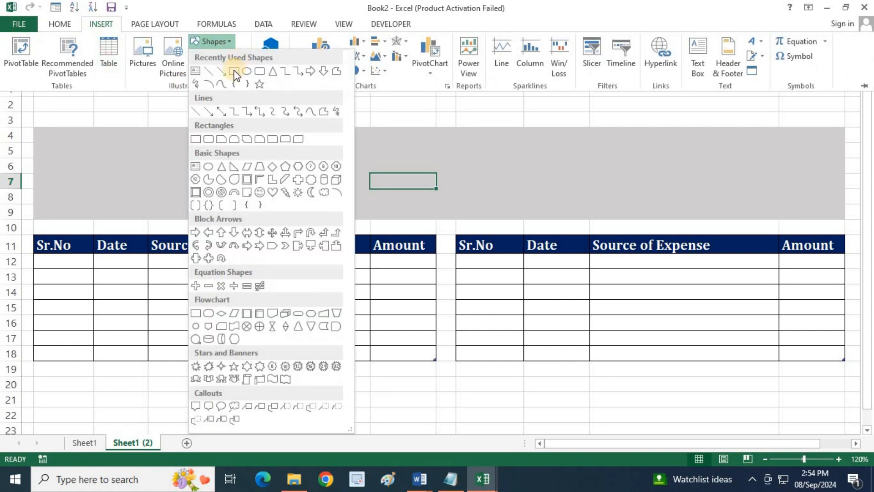
left_click(233, 71)
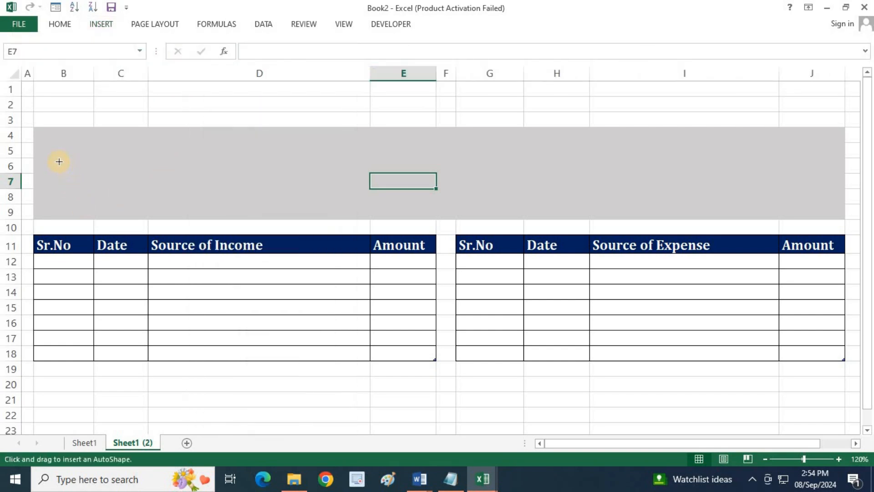
mouse_move(58, 160)
left_mouse_down()
mouse_move(198, 209)
mouse_move(246, 213)
left_mouse_up()
left_click_drag(169, 194, 160, 194)
left_click(91, 27)
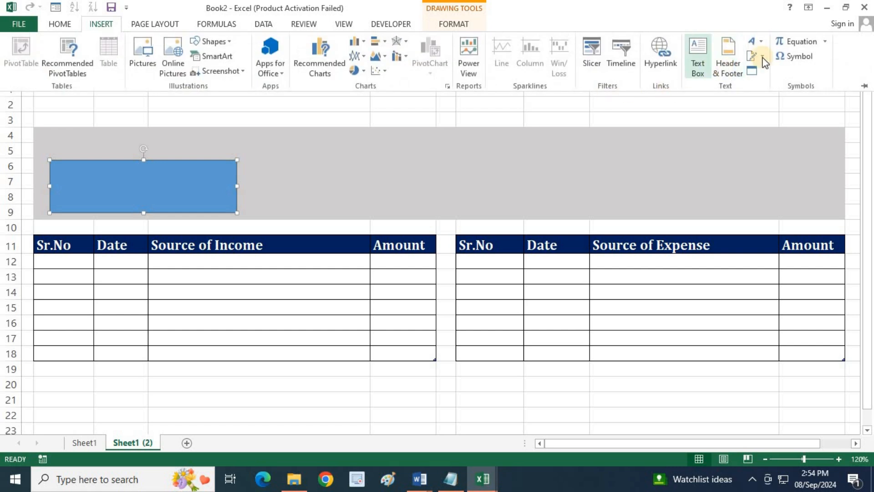
left_click(756, 41)
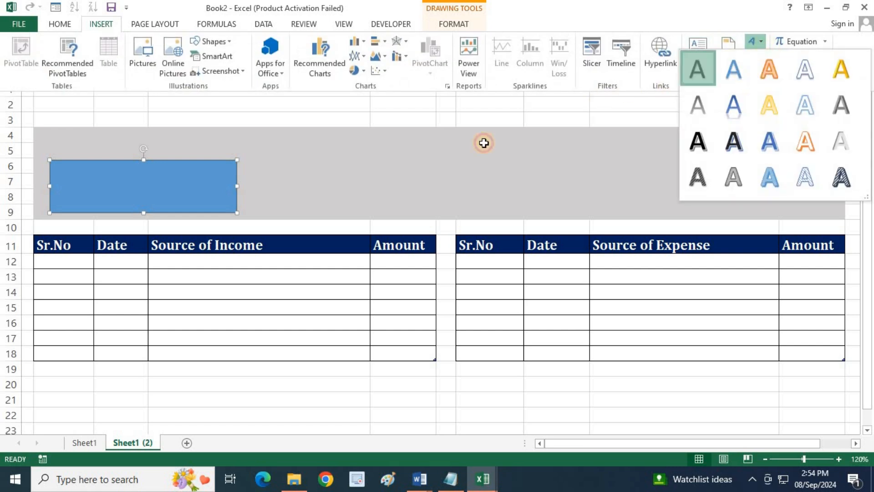
type("to")
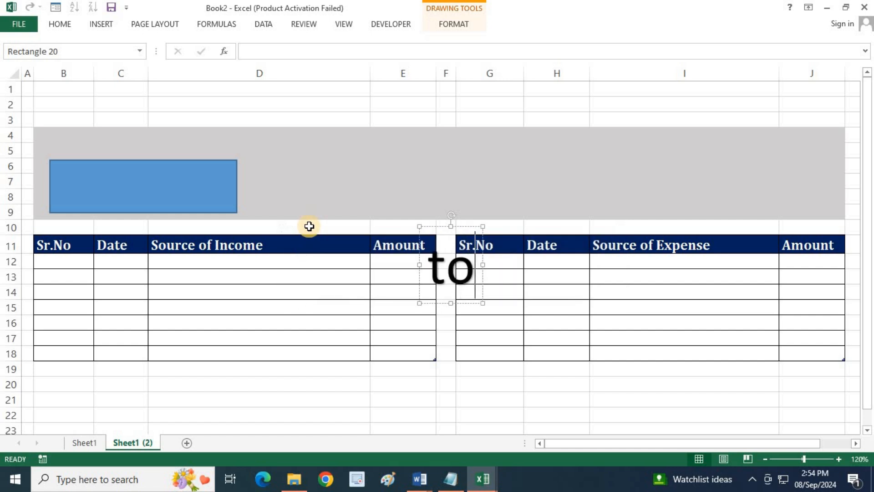
key("BackSpace")
key("BackSpace")
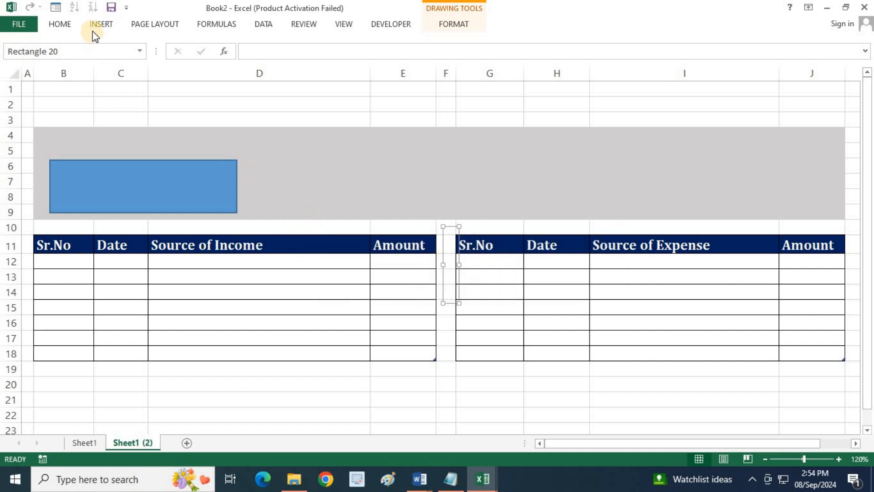
left_click(60, 25)
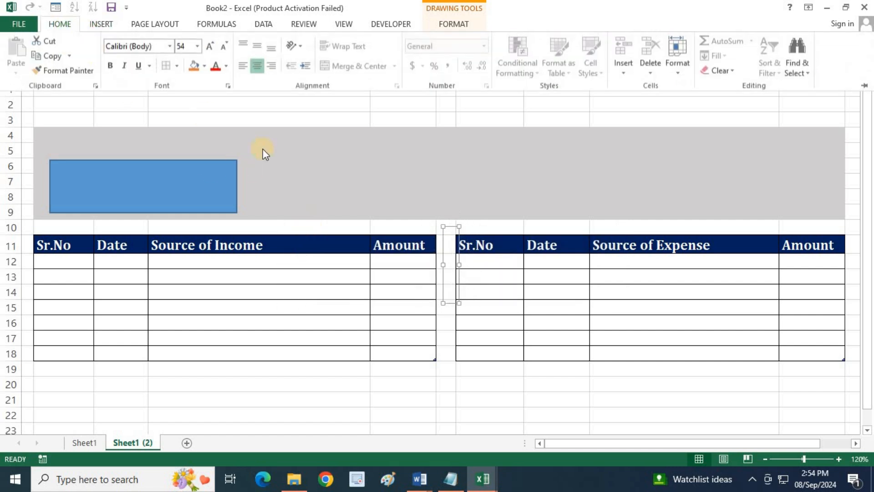
left_click(464, 373)
left_click(440, 379)
left_click(442, 280)
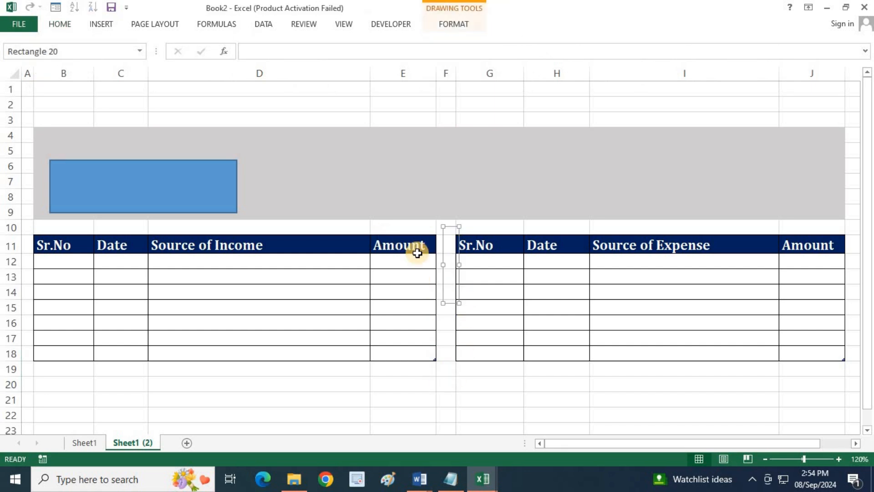
key("Delete")
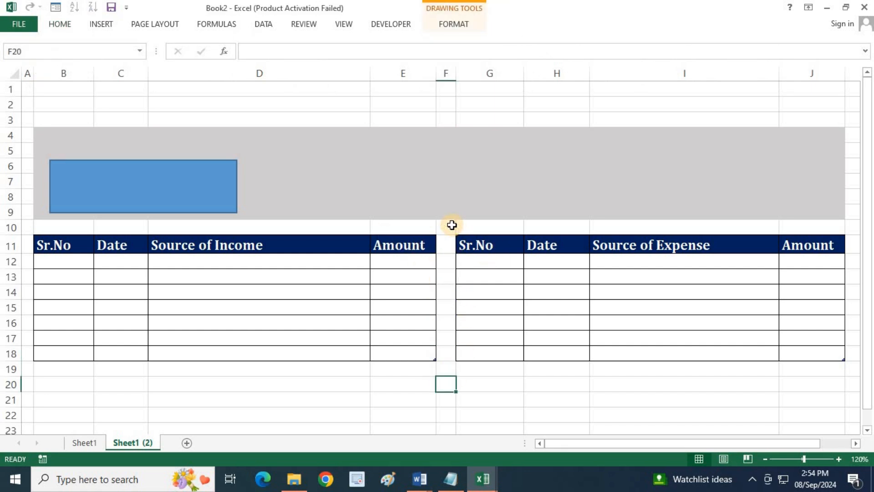
left_click(73, 26)
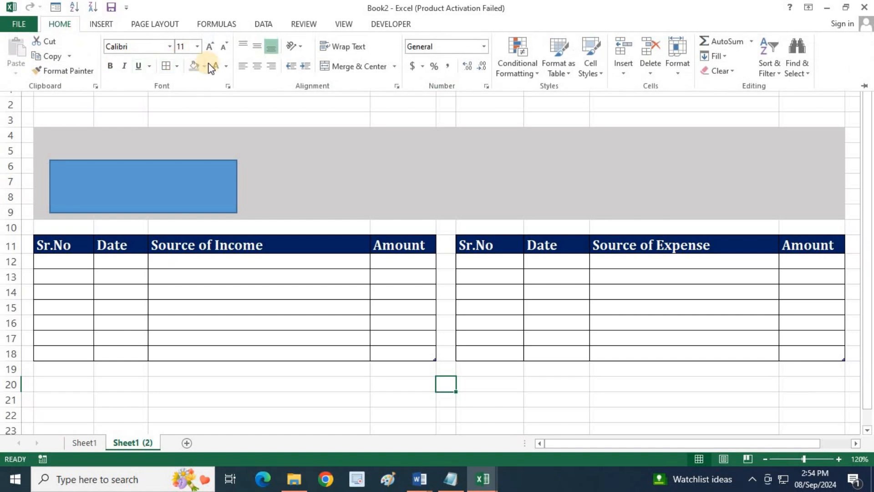
Draw a text box of the same width directly above the blue rectangle and enter "Total Income Amount" in it
left_click(110, 25)
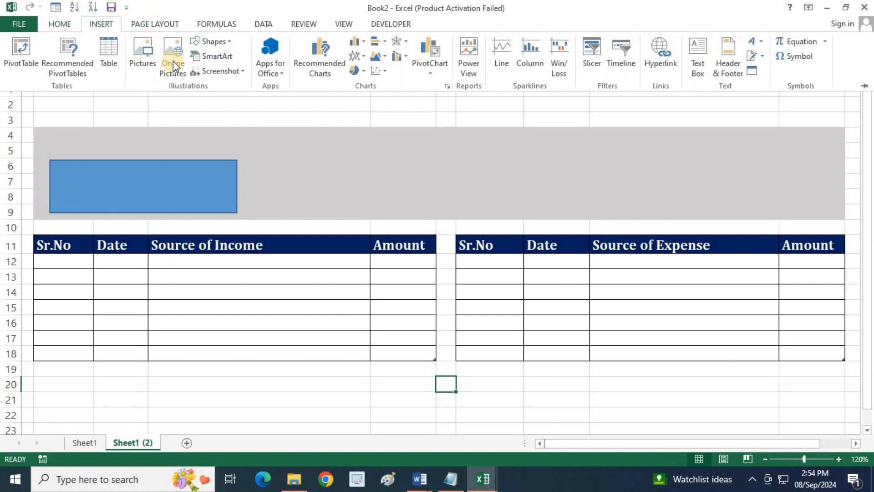
left_click(222, 41)
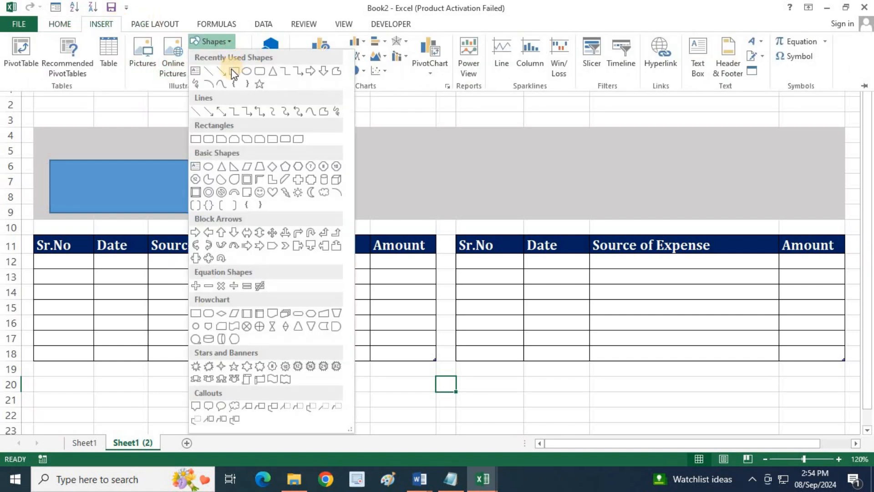
left_click(196, 75)
mouse_move(50, 135)
left_mouse_down()
mouse_move(160, 156)
mouse_move(238, 158)
left_mouse_up()
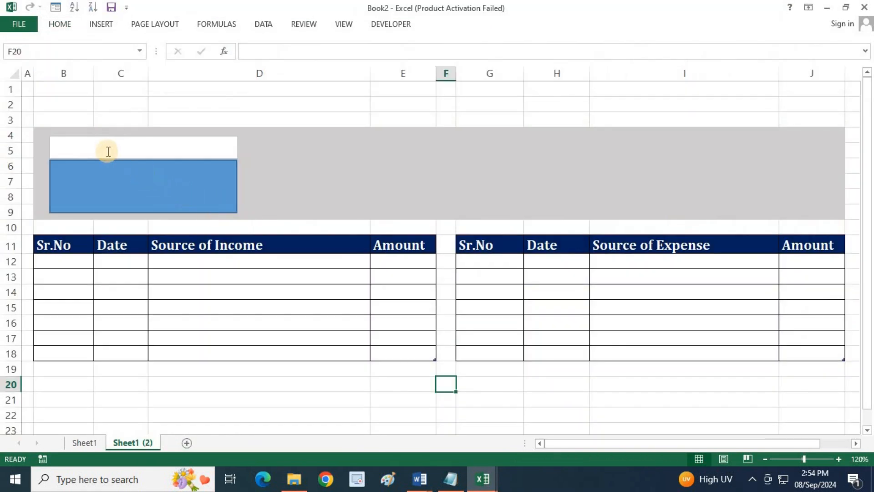
left_click(108, 152)
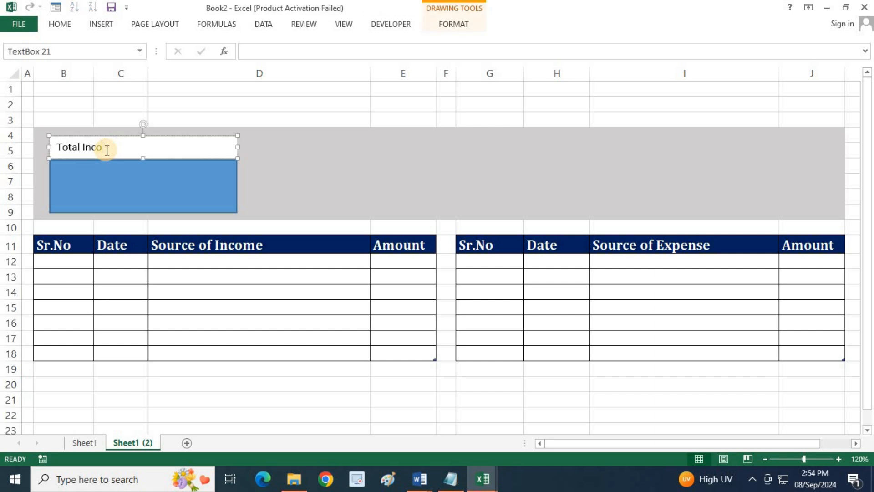
left_click(137, 181)
Format only the word "Amount" in the text box as bold Cambria and enlarge it
left_click(132, 147)
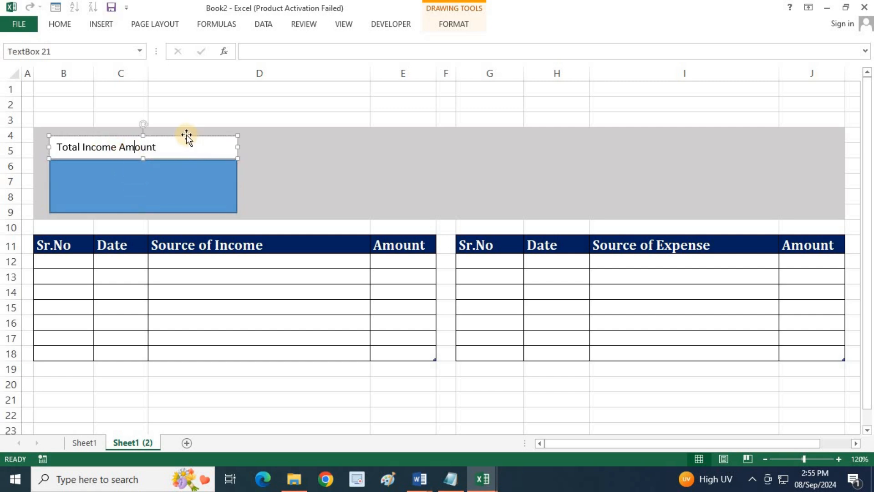
left_click(60, 24)
left_click(131, 46)
key("Return")
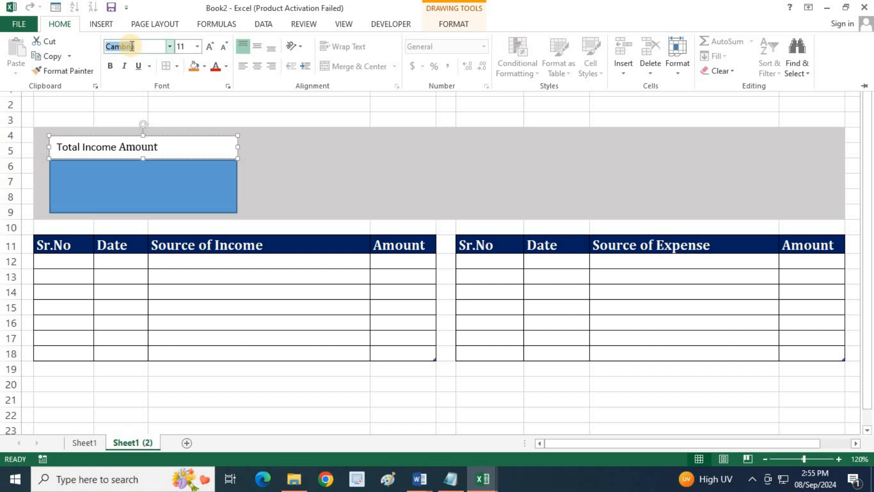
left_click(117, 62)
left_click(210, 46)
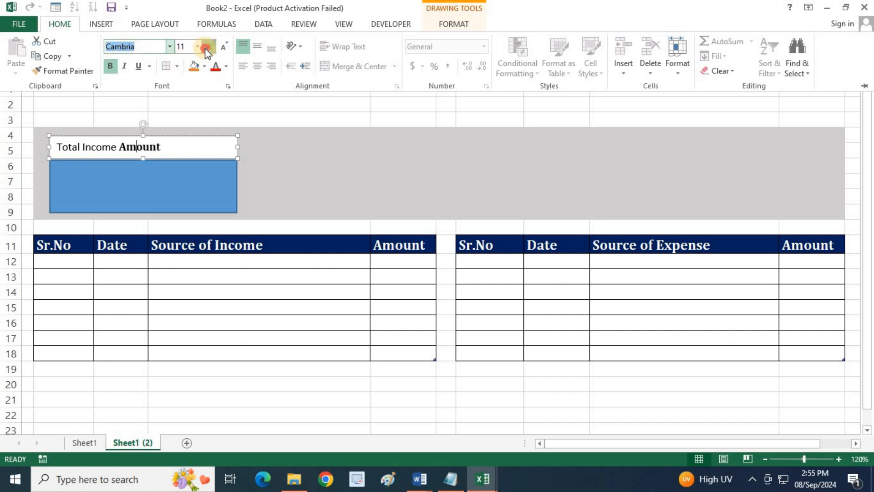
left_click(210, 46)
left_click(141, 148)
Format the whole "Total Income Amount" text as bold Cambria, size 16
left_click_drag(62, 150, 204, 149)
left_click(56, 24)
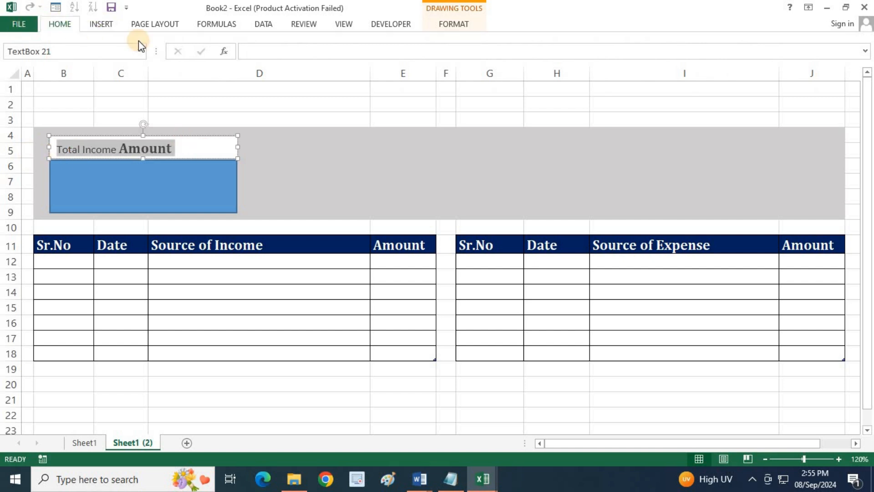
left_click(136, 46)
type("Cambria")
key("Return")
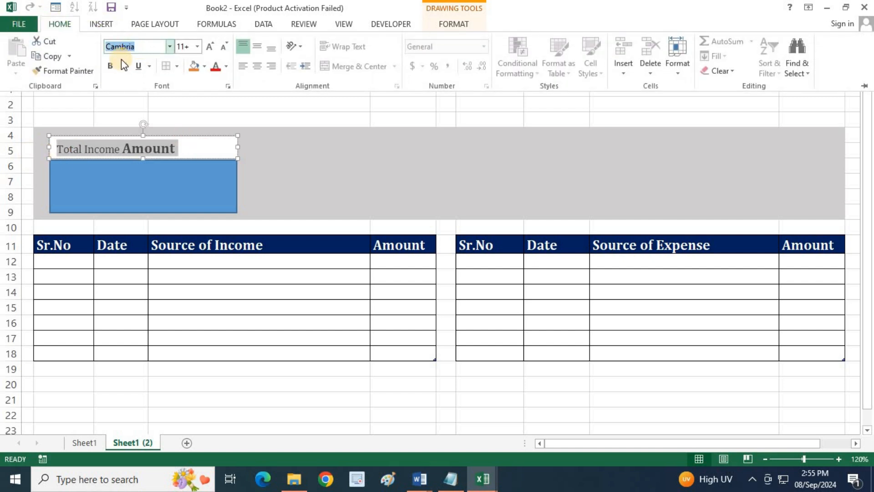
left_click(110, 66)
left_click(207, 46)
left_click(207, 46)
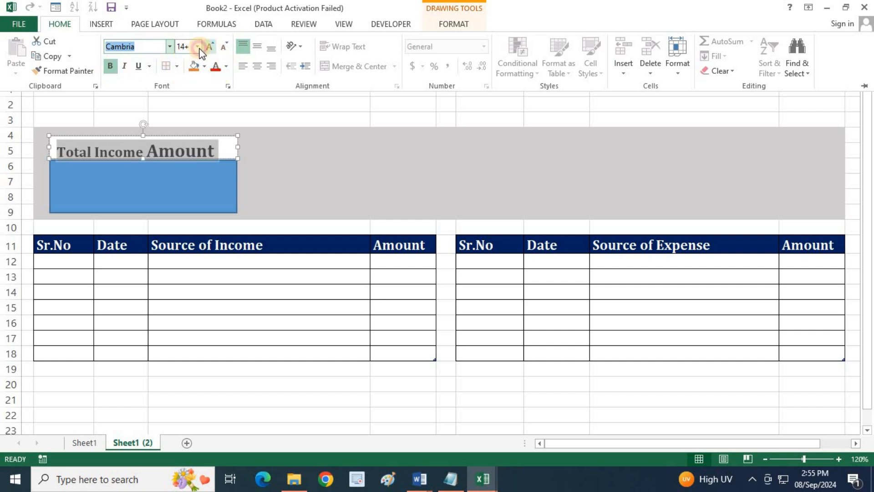
left_click(209, 46)
left_click(197, 47)
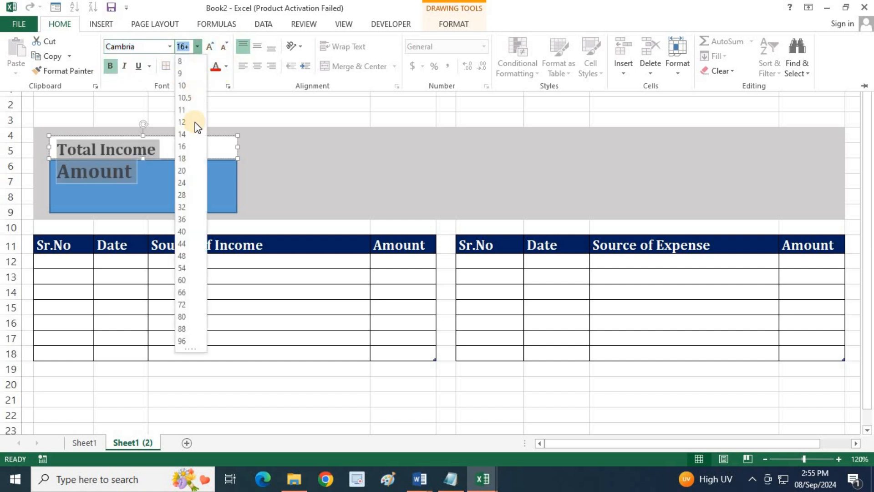
left_click(188, 146)
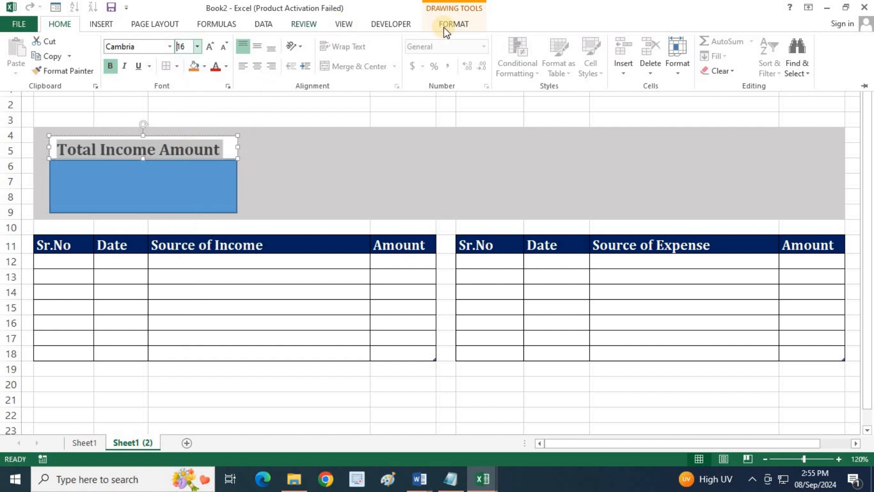
Remove the fill and the outline from the "Total Income Amount" text box
left_click(461, 25)
left_click(326, 43)
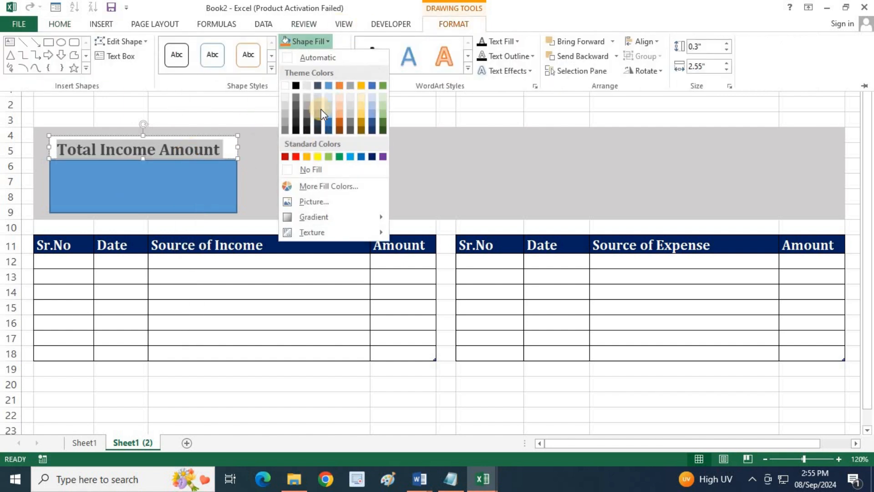
left_click(306, 170)
left_click(321, 59)
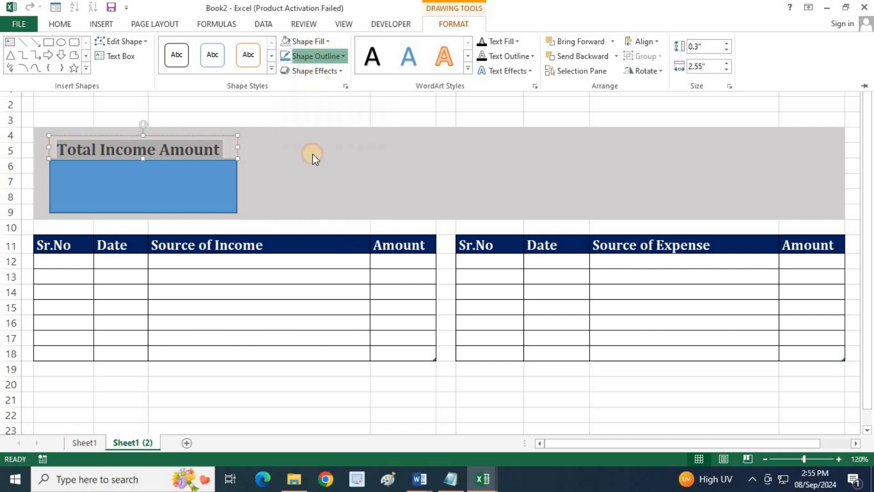
left_click(312, 182)
left_click(284, 167)
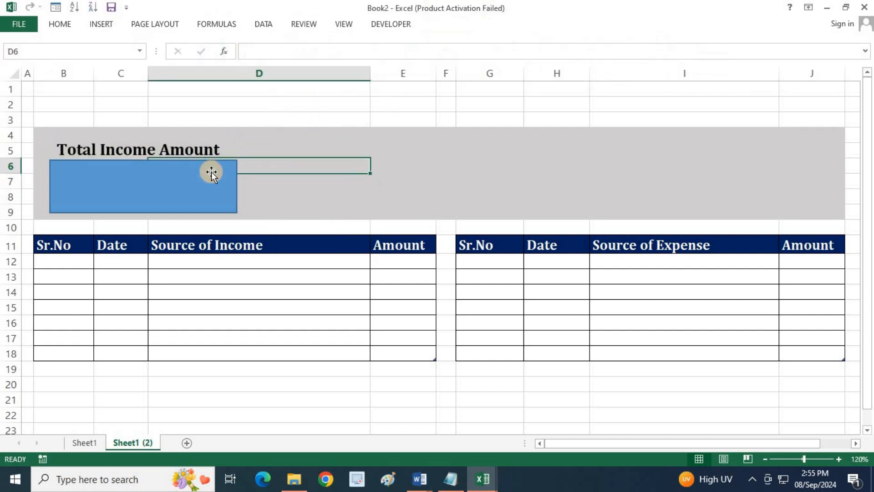
Duplicate the blue rectangle beside the original in the income half of the gray band and make the copy narrower
left_click(205, 188)
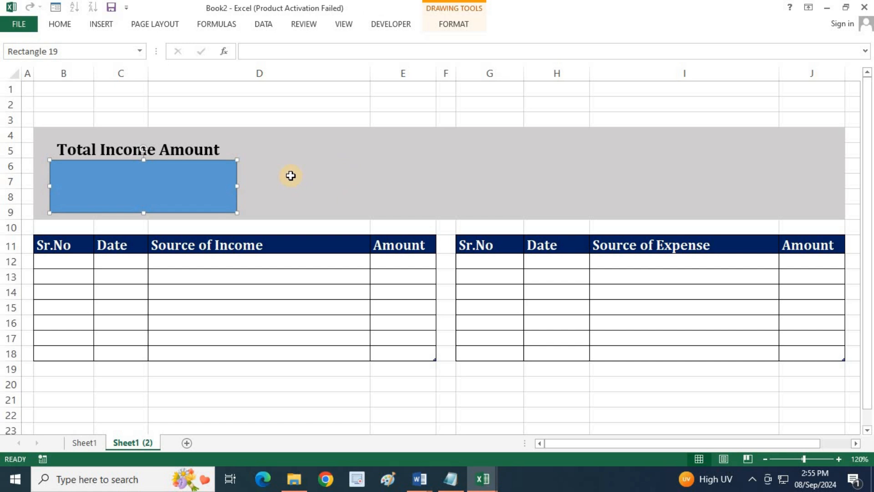
key("alt+Tab")
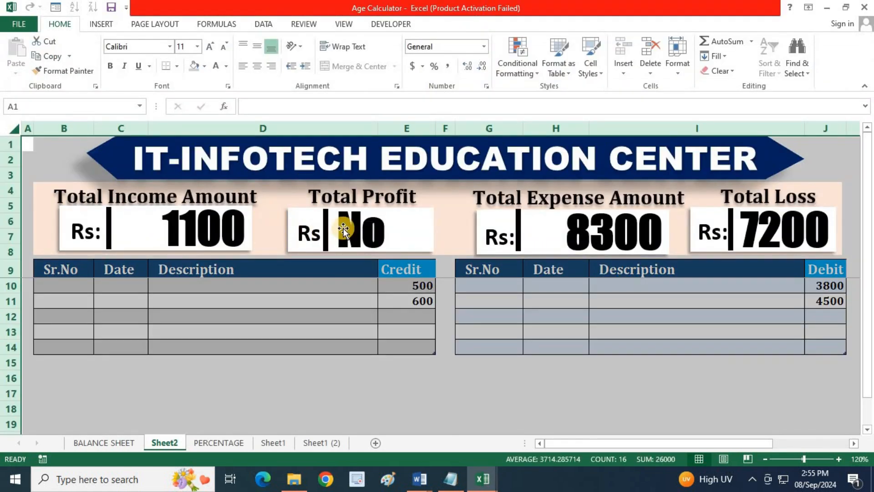
key("alt+Tab")
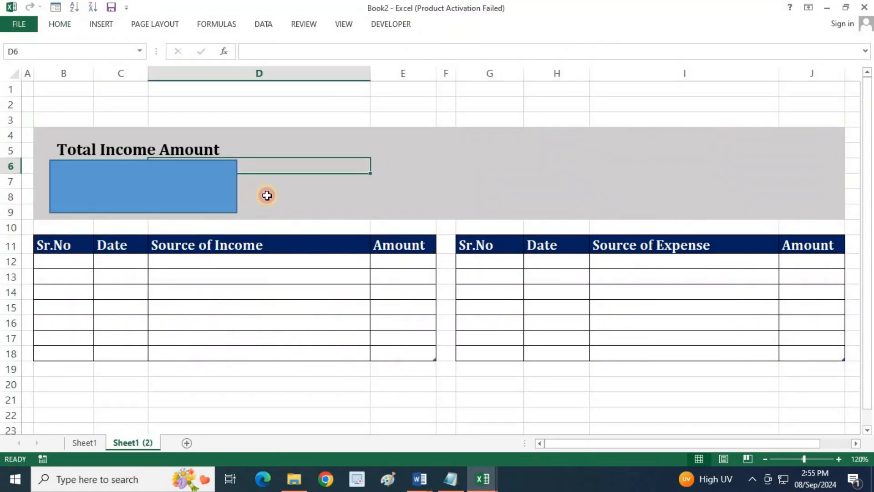
left_click(267, 195)
left_click(221, 177)
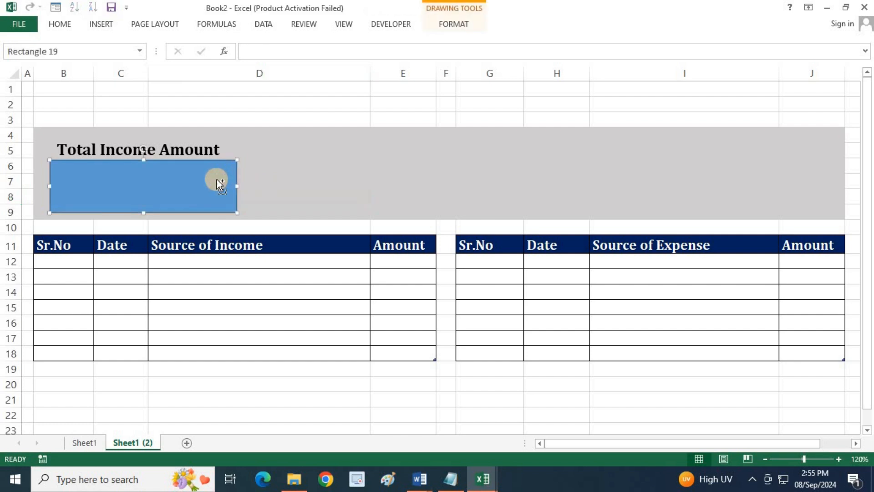
left_click_drag(205, 173, 400, 171)
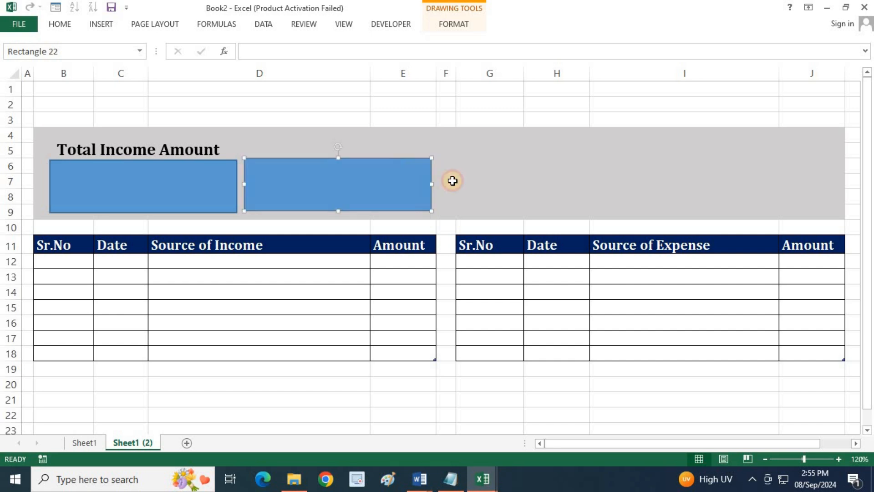
left_click_drag(244, 185, 267, 185)
left_click_drag(332, 189, 324, 190)
Copy the "Total Income Amount" text box above the second rectangle, reword it "Total Profit", and narrow and centre it there
left_click(171, 146)
left_click_drag(206, 135, 417, 132)
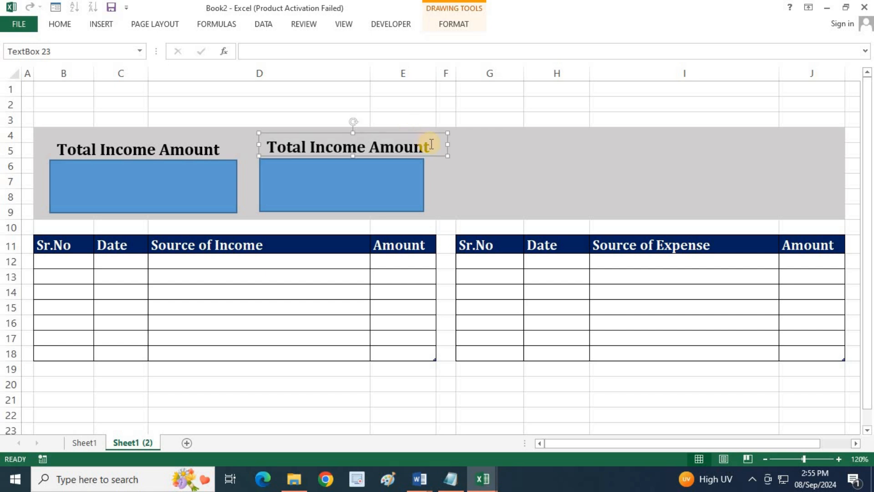
double_click(412, 146)
mouse_move(293, 141)
left_mouse_down()
mouse_move(313, 140)
mouse_move(295, 132)
left_mouse_up()
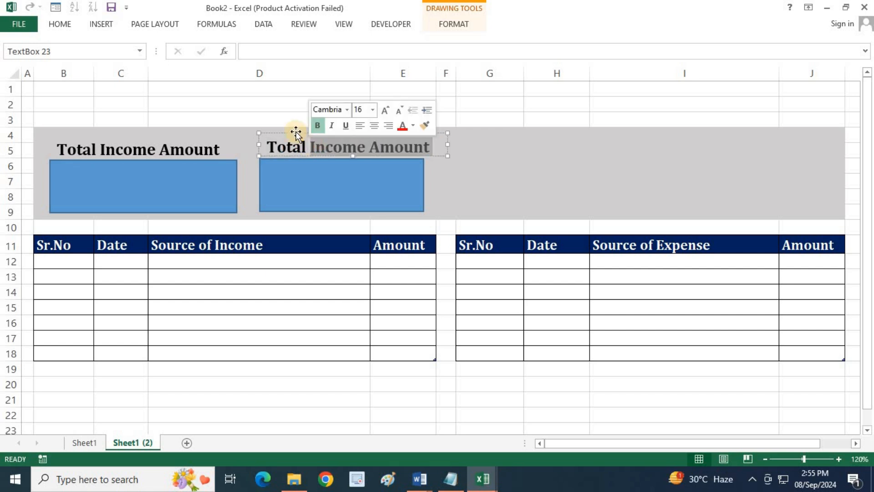
type("Profit")
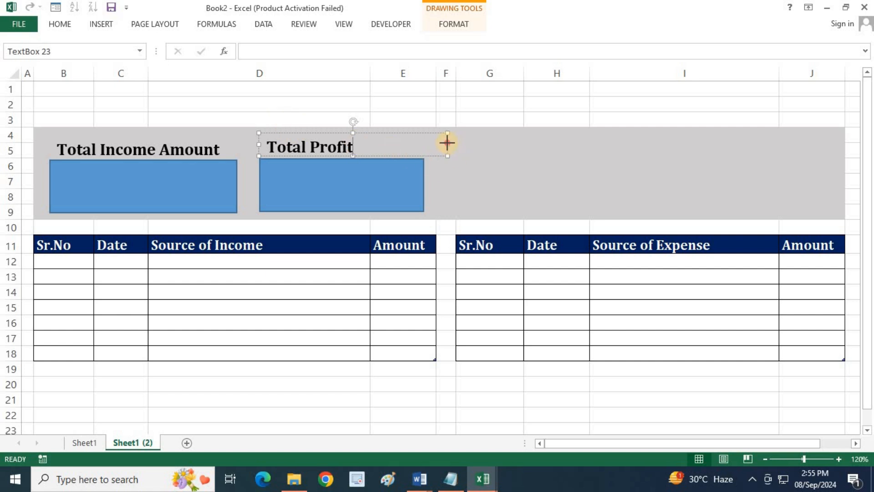
left_click_drag(447, 142, 368, 134)
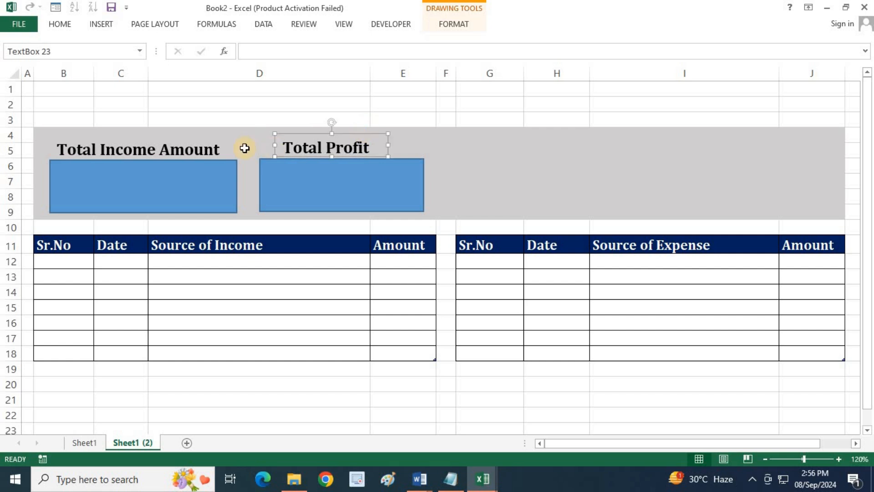
left_click(596, 192)
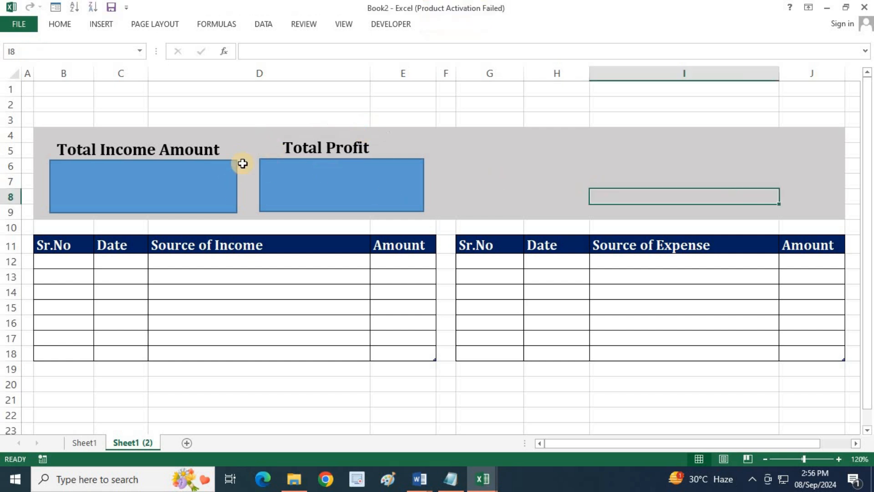
Duplicate both labels together with their rectangles into the gray band above the expense table
left_click(184, 145)
left_click(190, 174, "shift")
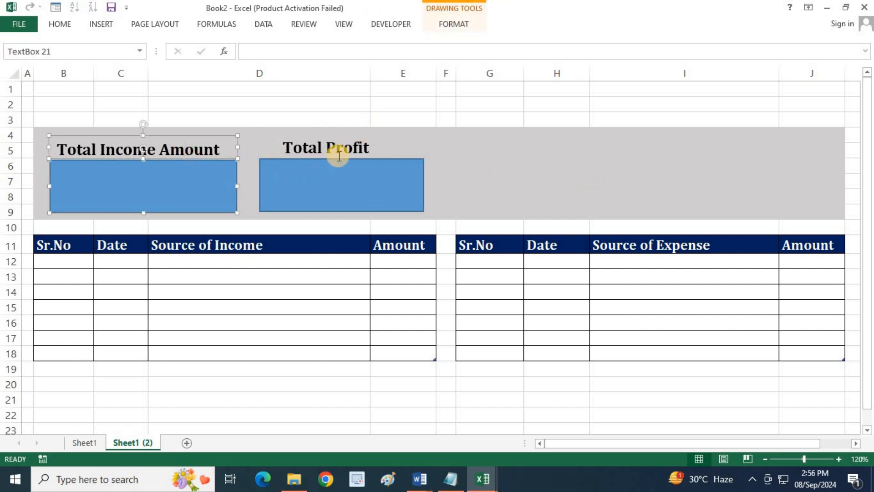
left_click(340, 149, "shift")
left_click(339, 179, "shift")
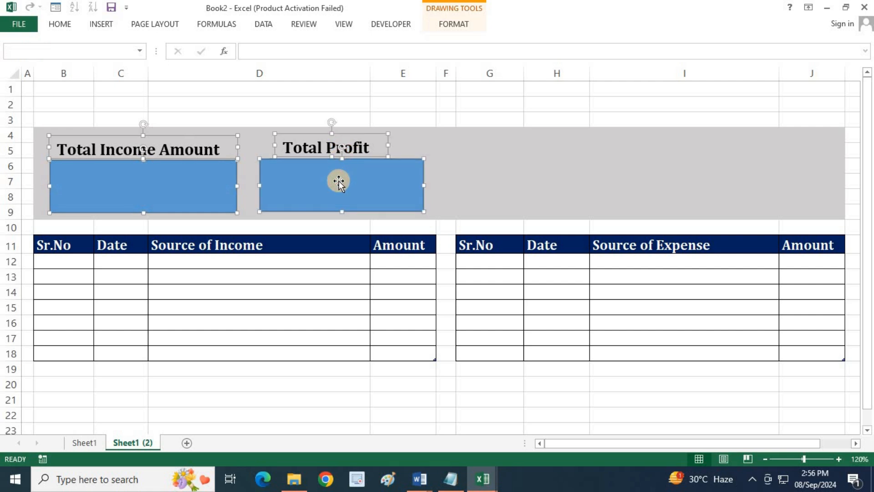
left_click_drag(341, 181, 746, 179)
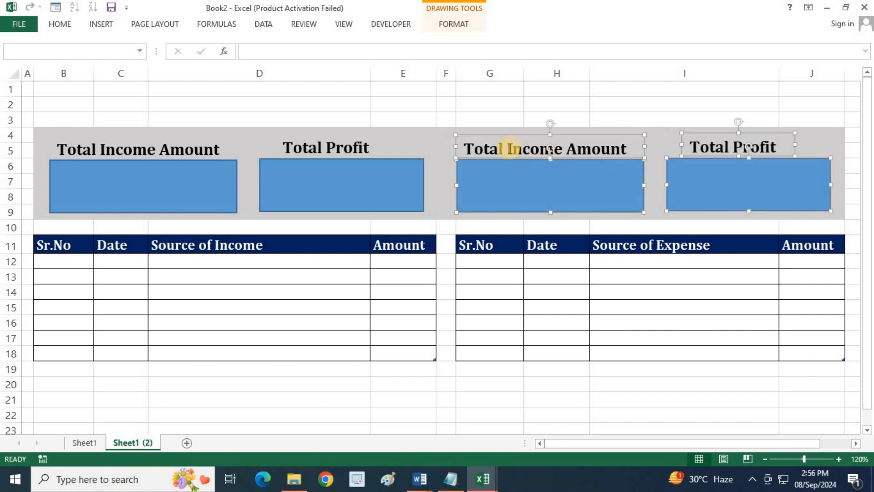
Reword the two copied labels above the expense table as "Total Expense Amount" and "Total Loss"
left_click_drag(536, 150, 563, 151)
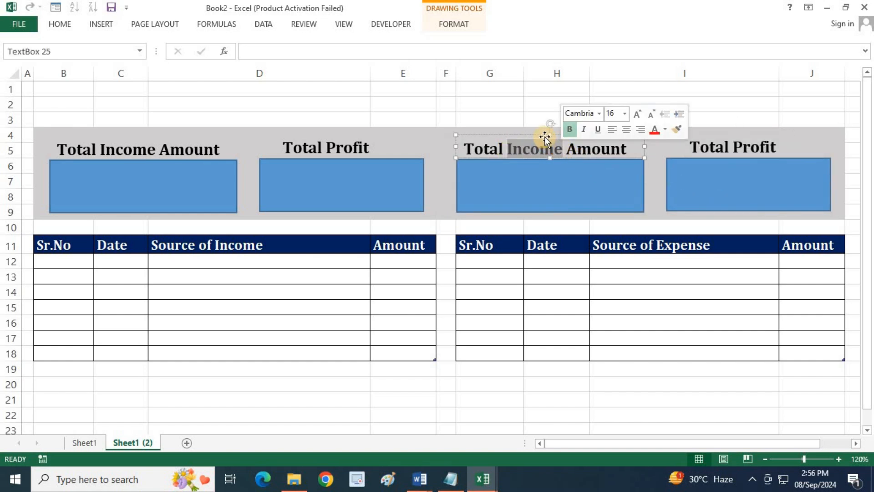
type("Expens")
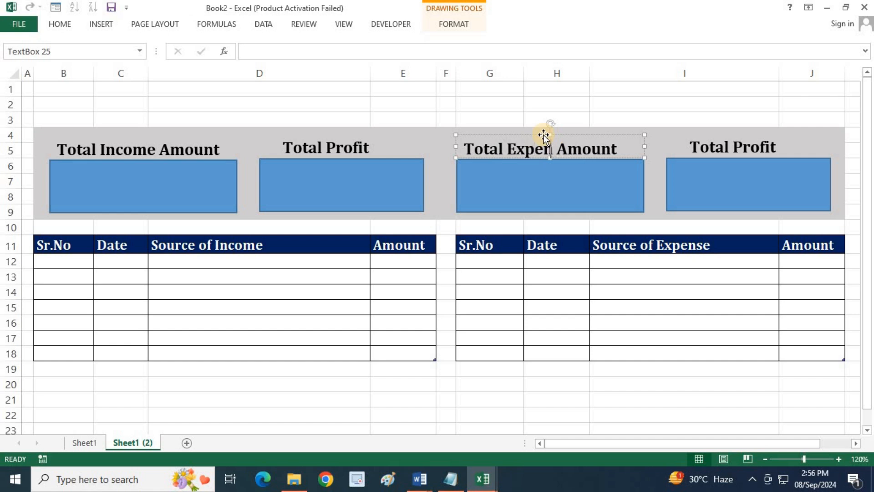
type("e")
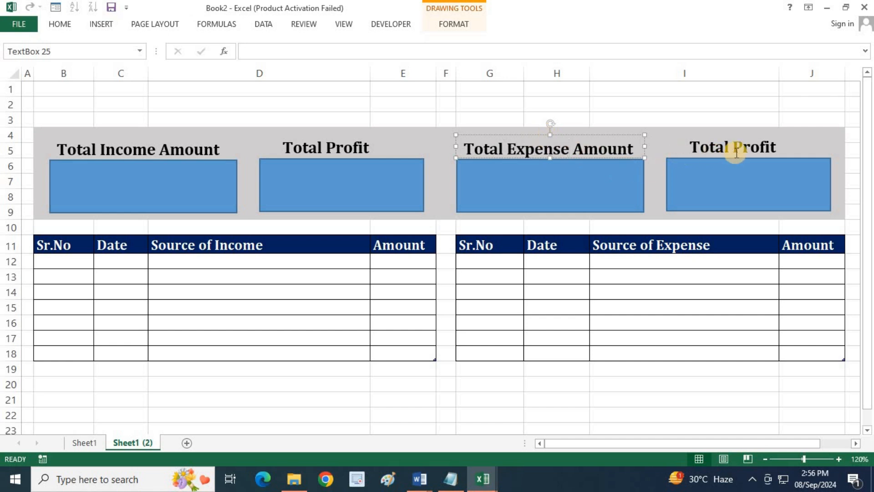
double_click(758, 147)
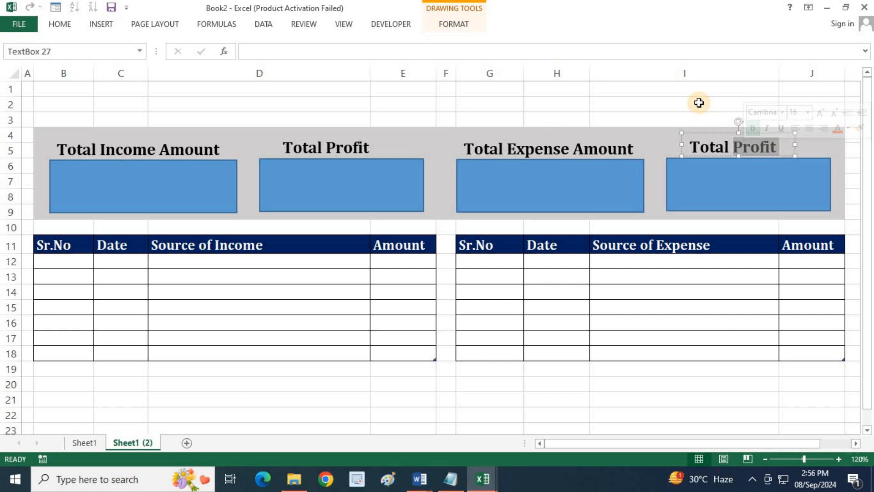
type("Loss")
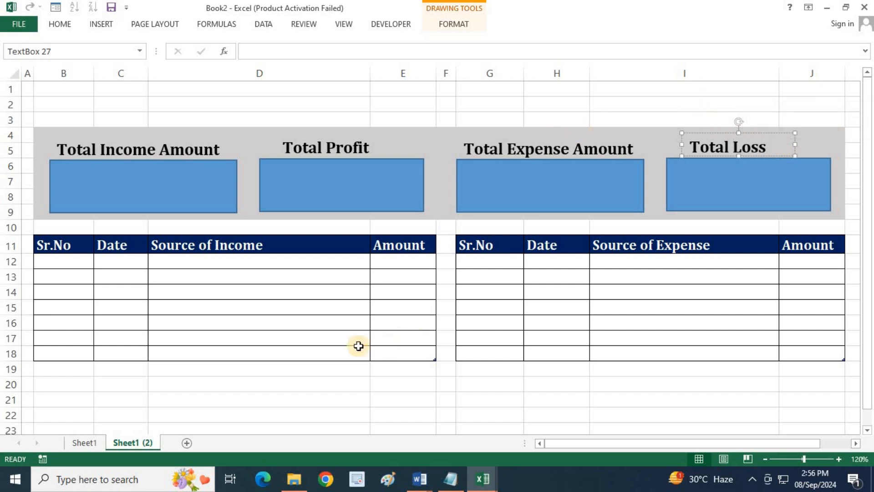
left_click(152, 178)
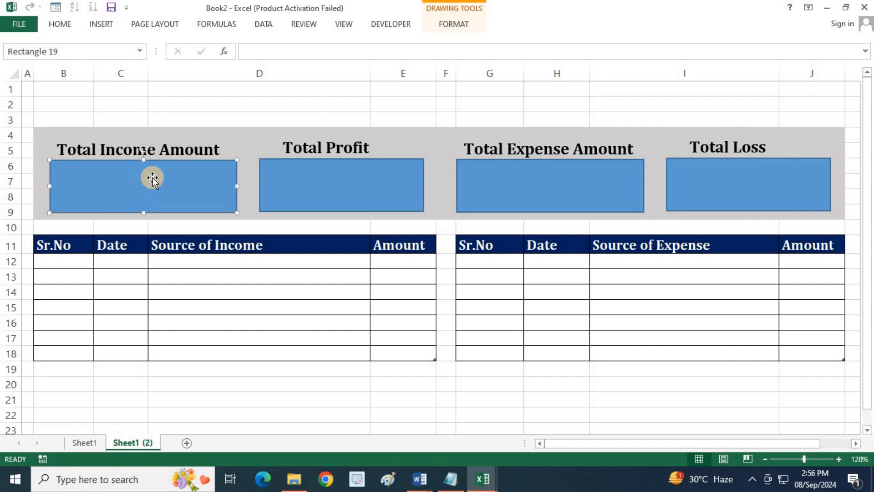
left_click(302, 184)
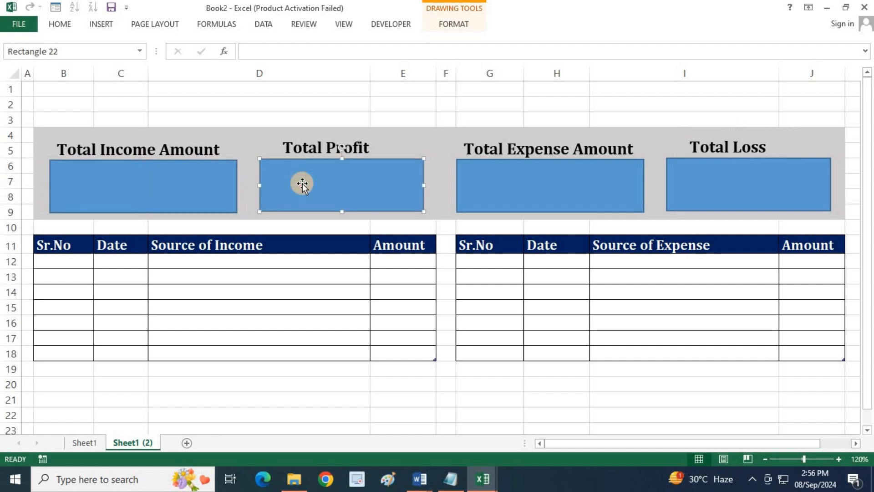
left_click(522, 182)
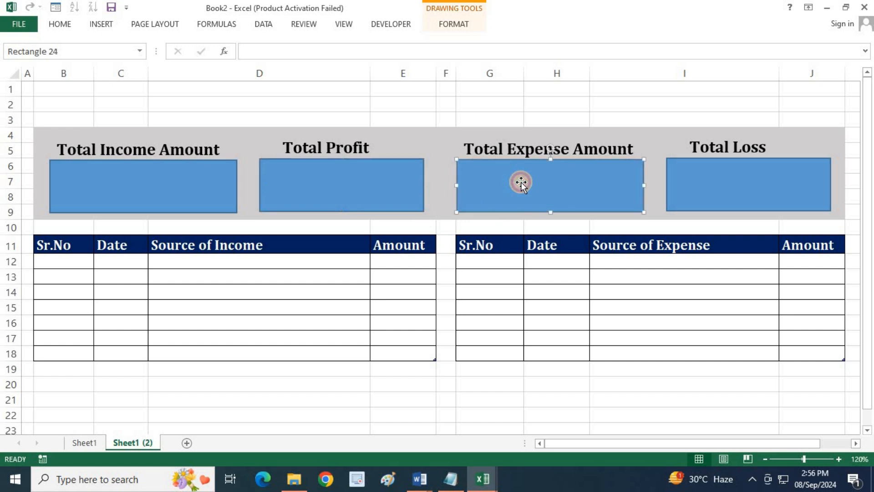
left_click(770, 187)
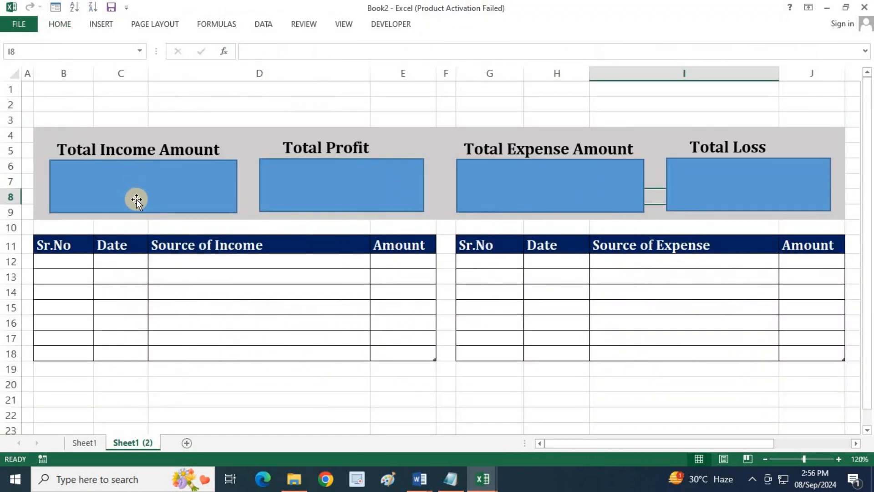
Fill all four blue summary rectangles with white
left_click(136, 199)
left_click(335, 183, "ctrl")
left_click(570, 190, "ctrl")
left_click(771, 185, "ctrl")
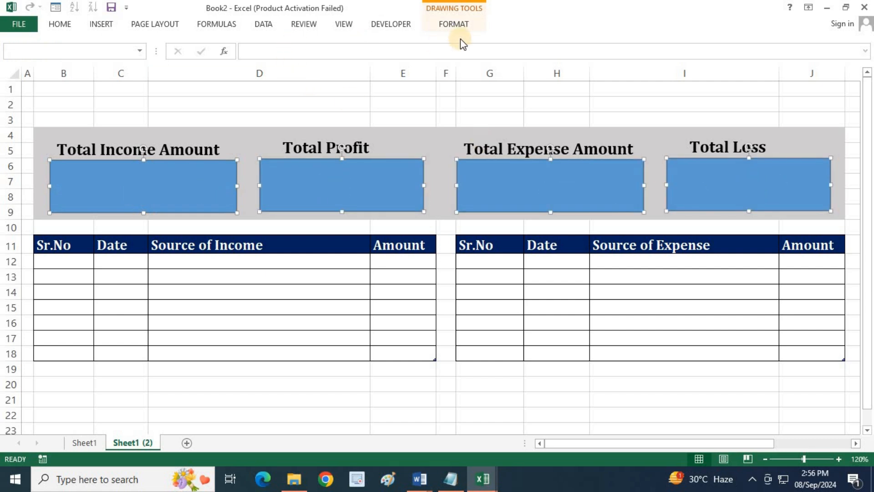
left_click(450, 25)
left_click(325, 42)
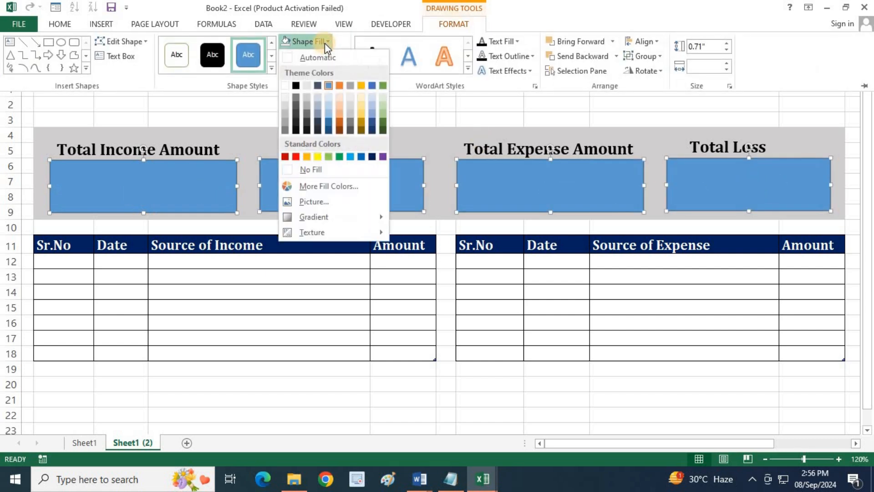
left_click(285, 85)
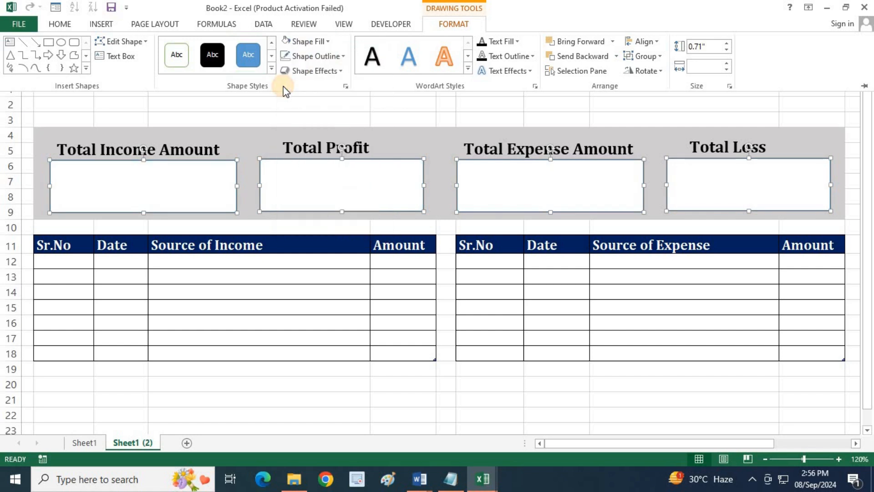
Give the four white rectangles a soft shadow toward the lower right, with no visible outline
left_click(339, 72)
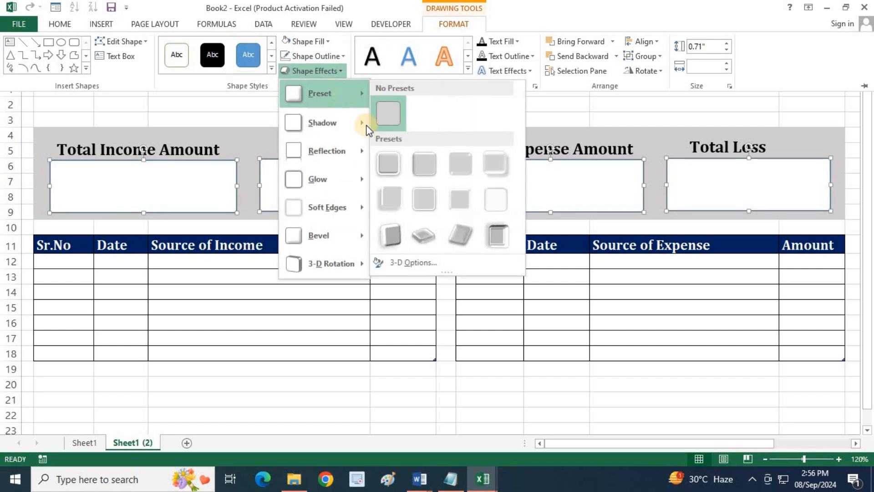
left_click(480, 167)
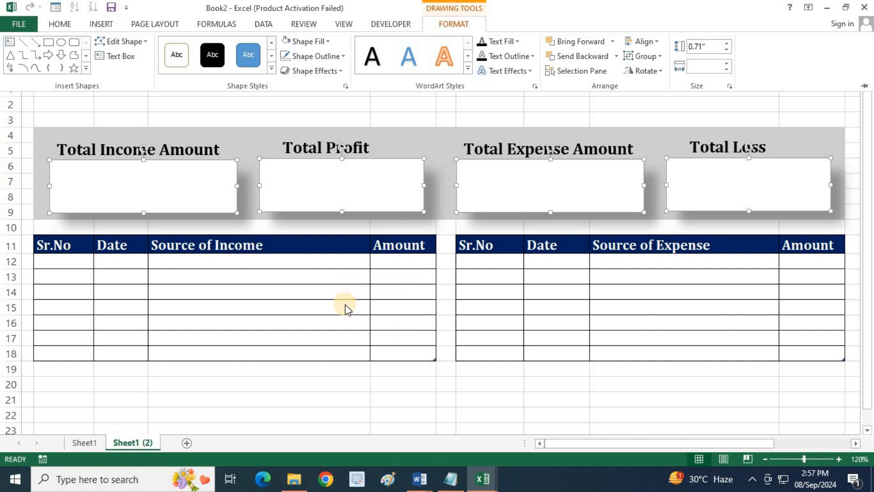
key("ctrl+F1")
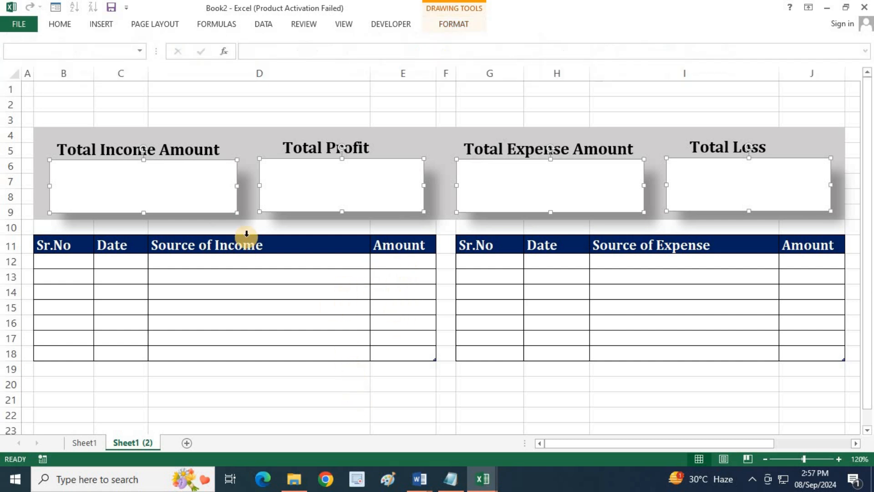
Insert black WordArt reading "Rs:" and place it at the start of the Total Income Amount rectangle
left_click(103, 25)
left_click(755, 41)
left_click(699, 73)
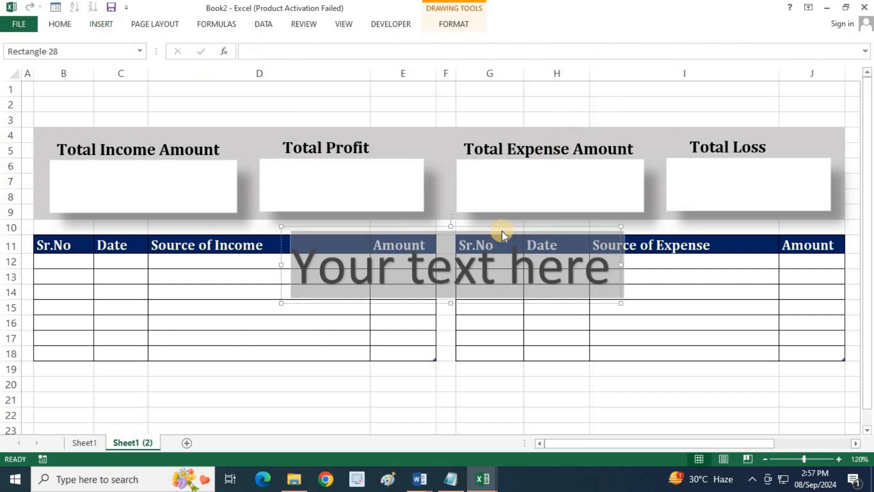
type("Rs")
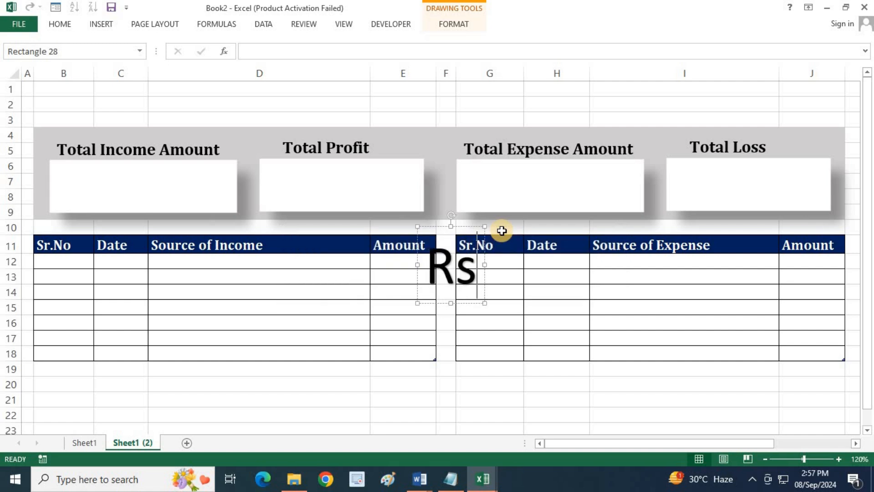
type(":")
left_click_drag(460, 304, 93, 220)
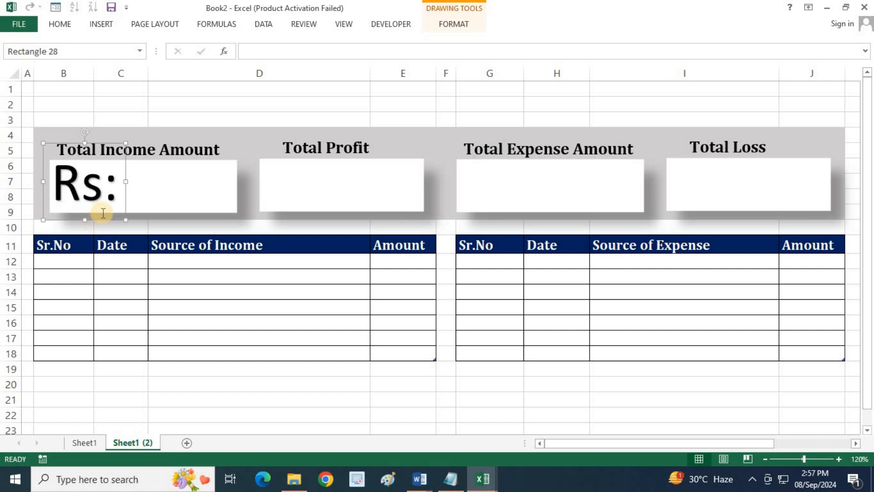
Reduce the font size of the "Rs:" WordArt to 40
left_click(61, 24)
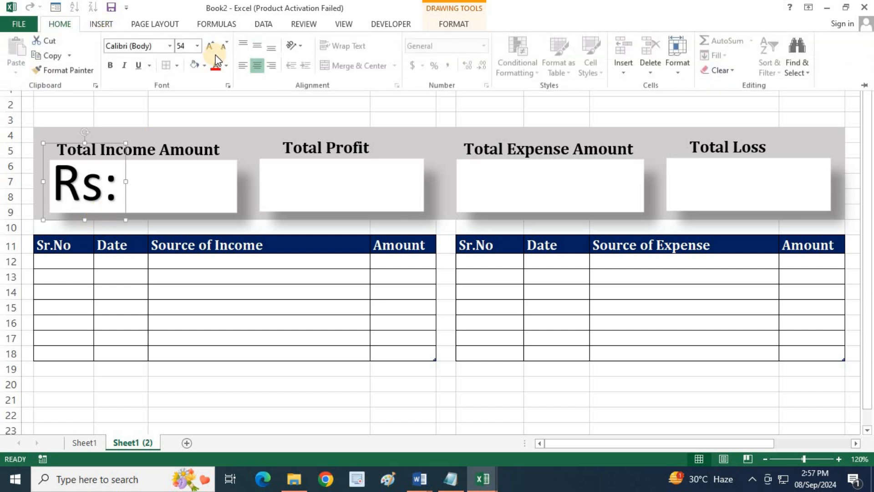
left_click(220, 52)
left_click(221, 52)
left_click(220, 53)
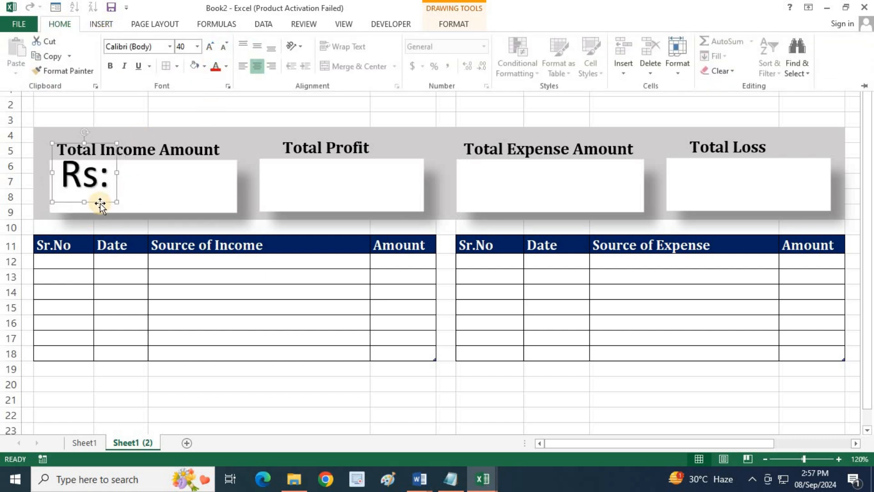
Try to reposition the "Rs:" WordArt within the Total Income Amount rectangle, and undo the shift of the rectangle
left_click(101, 204)
left_click_drag(102, 203, 104, 197)
left_click(73, 181)
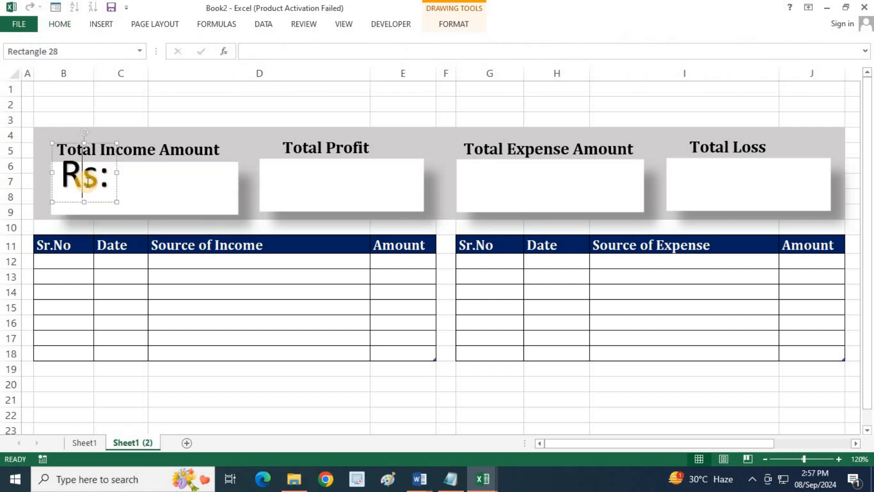
key("ctrl+z")
left_click(69, 172)
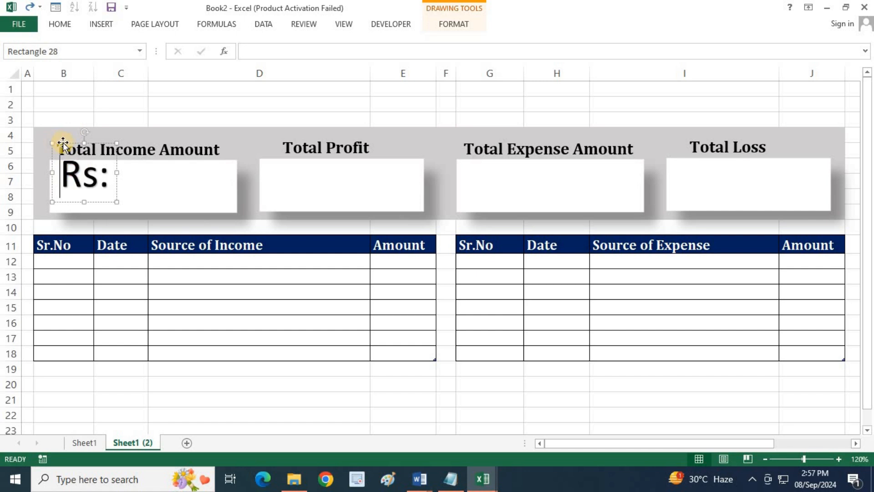
Position the "Rs:" WordArt inside the Total Income Amount rectangle and copy it to the start of the Total Profit, Total Expense Amount and Total Loss rectangles
left_click_drag(62, 143, 60, 154)
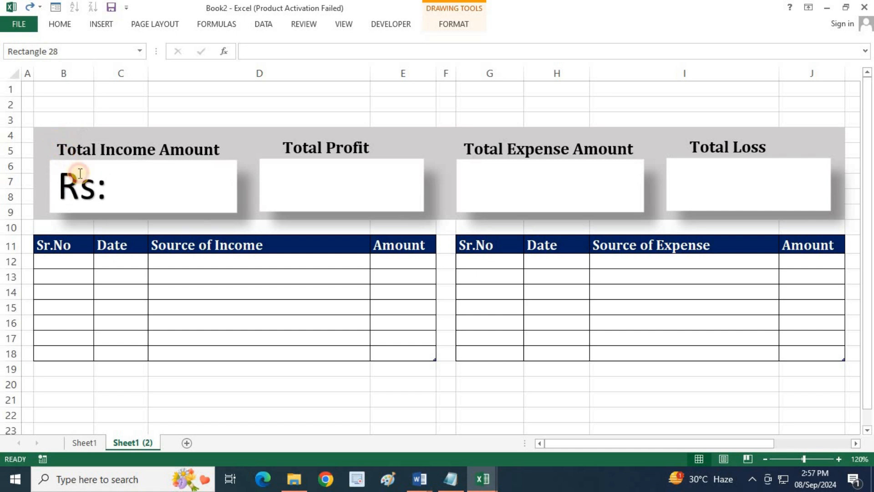
left_click(105, 163)
left_click_drag(104, 155, 722, 156)
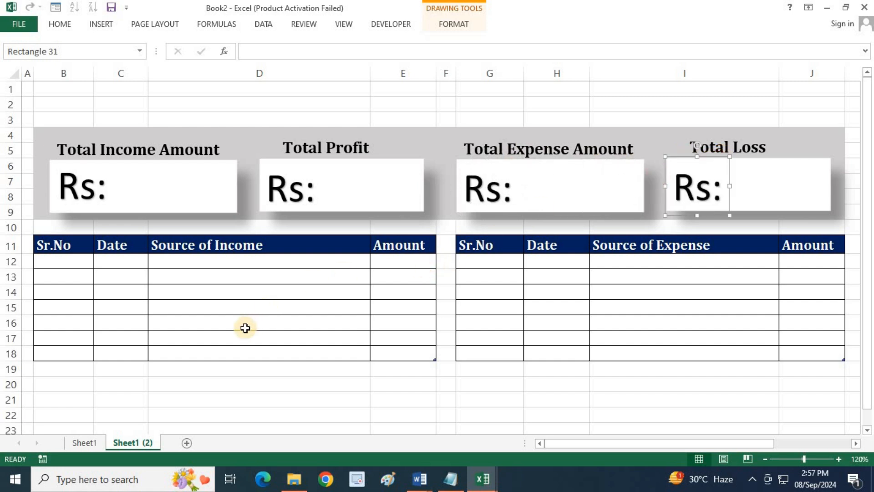
Draw a narrow vertical rectangle about 0.66" high and 0.05" wide just after "Rs:" in the Total Income Amount box
left_click(175, 194)
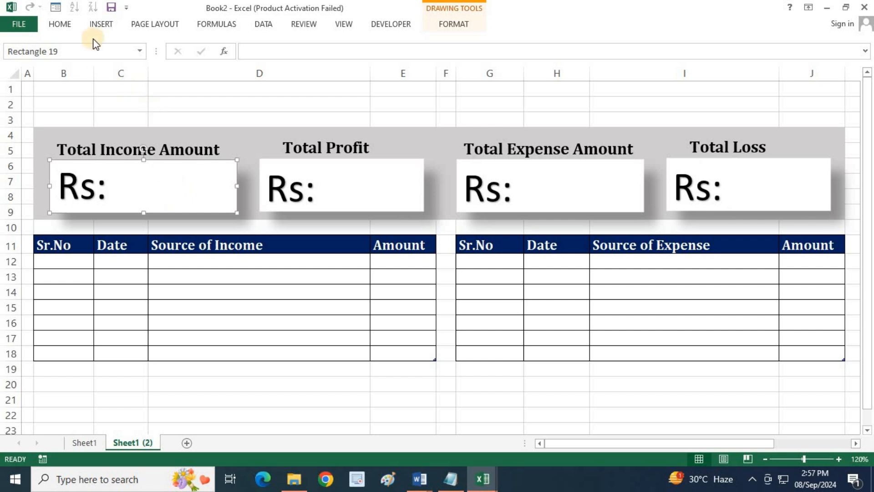
left_click(99, 25)
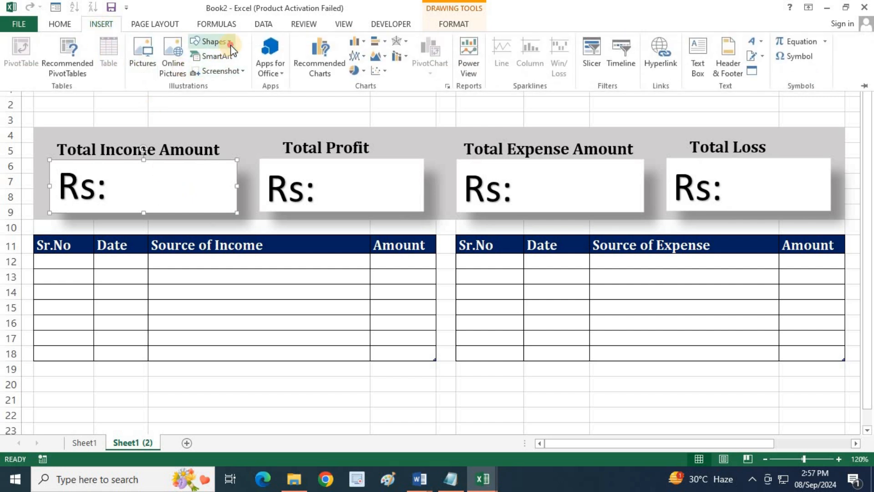
left_click(223, 41)
left_click(235, 73)
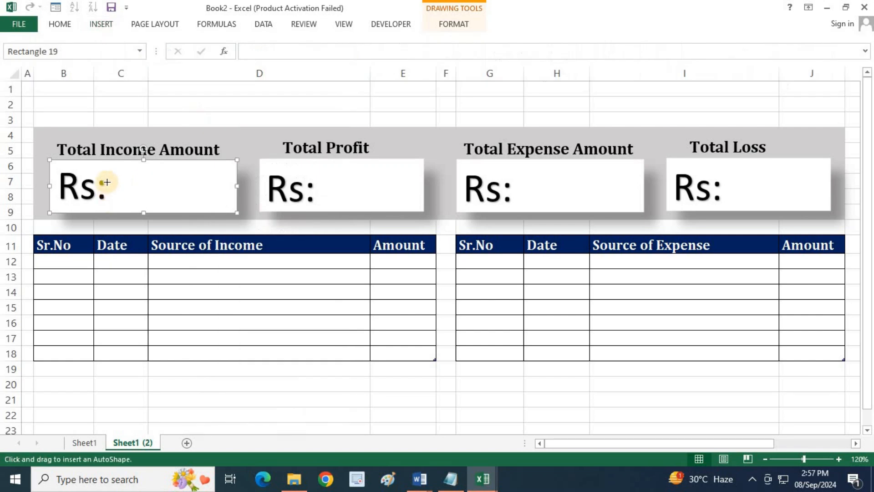
left_click_drag(108, 160, 111, 210)
Give the narrow vertical bar after "Rs:" a black fill and a black outline
left_click(454, 24)
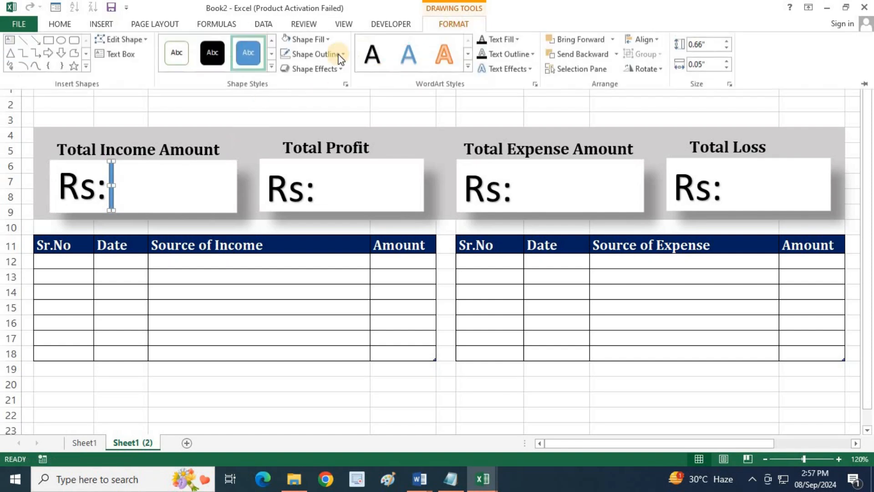
left_click(307, 40)
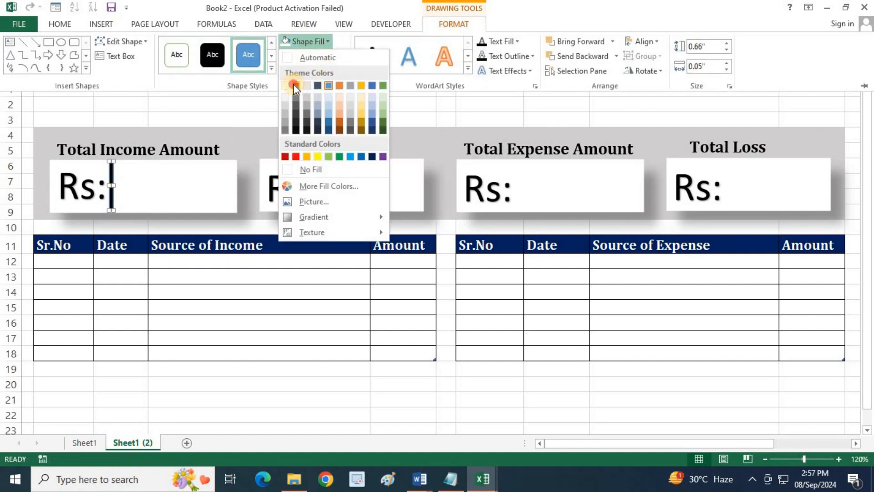
left_click(293, 83)
left_click(316, 56)
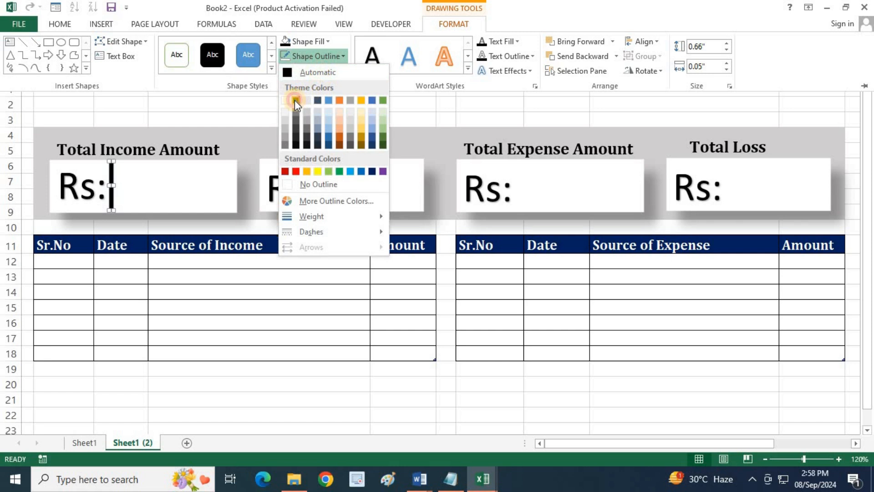
left_click(295, 100)
key("ctrl+F1")
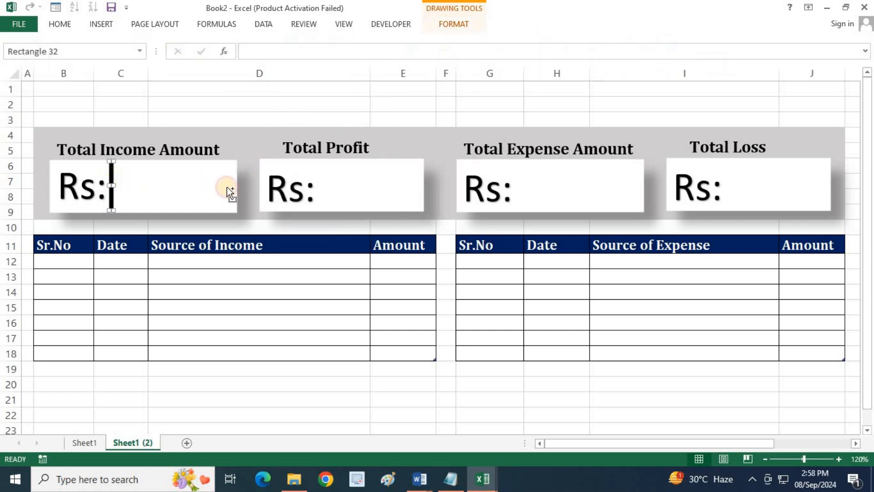
Copy the black bar to the same place after "Rs:" in the Total Profit, Total Expense Amount and Total Loss boxes
left_click_drag(111, 174, 317, 173)
left_click_drag(317, 176, 725, 173)
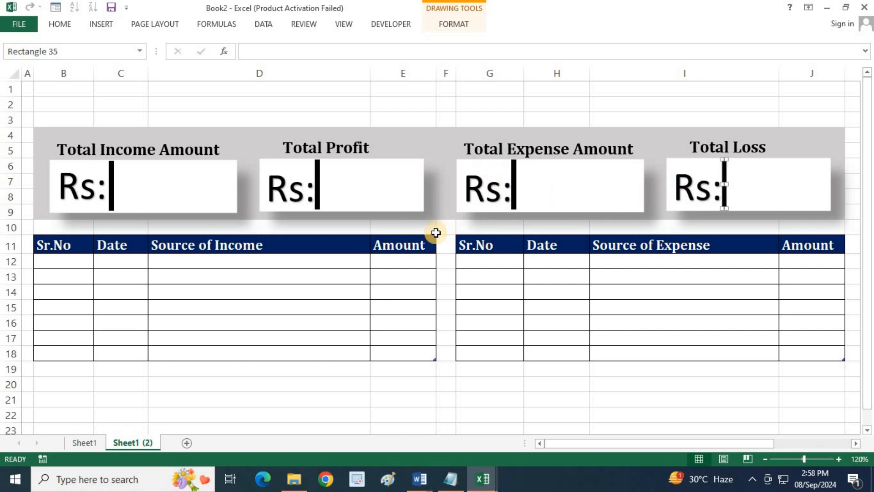
left_click(401, 350)
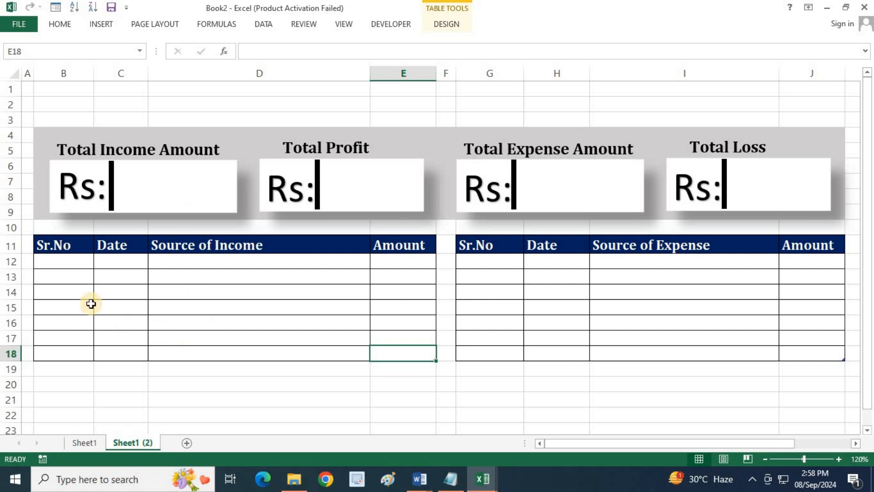
Start the first income row with Sr.No info101 and date 05-06-2024
left_click(67, 261)
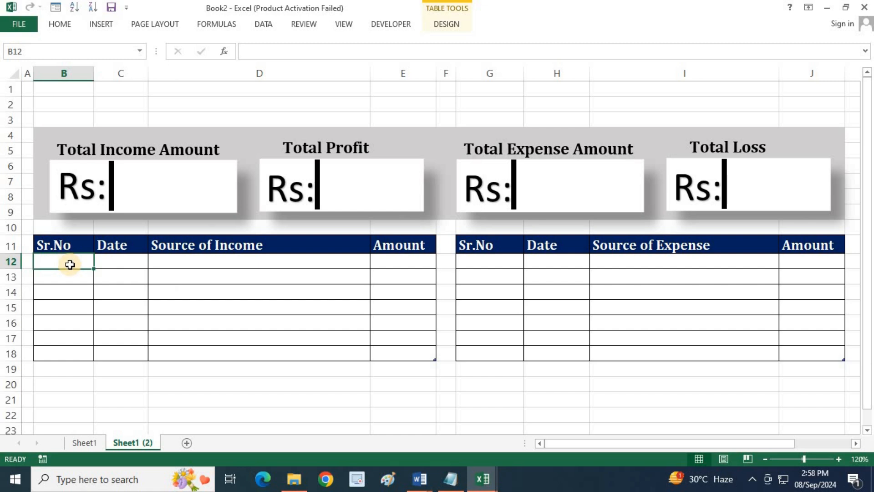
type("inf")
type("o101")
key("Tab")
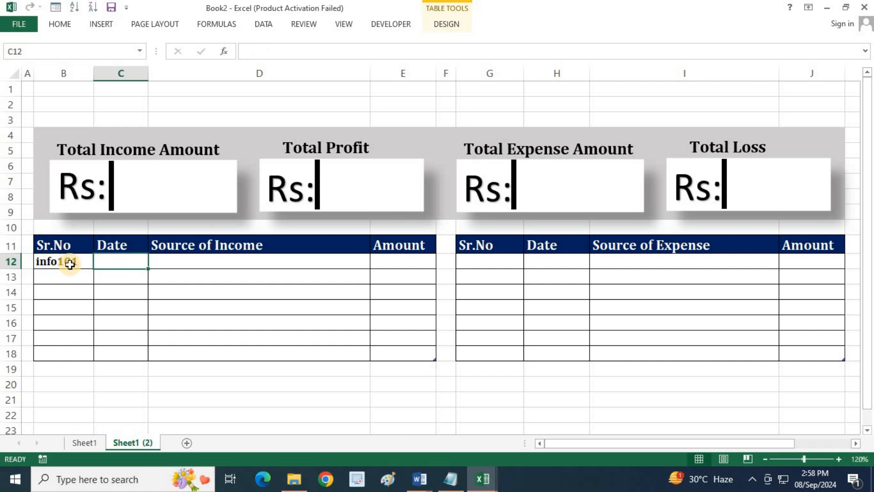
type("05-")
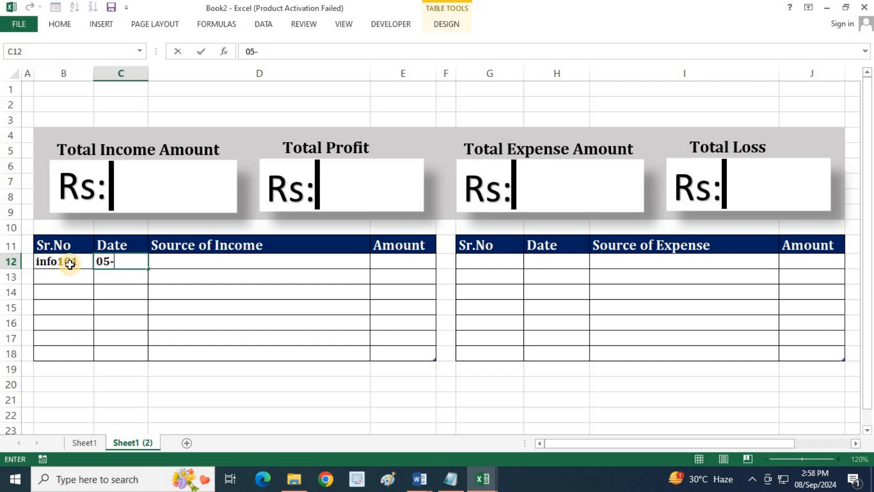
type("06-2024")
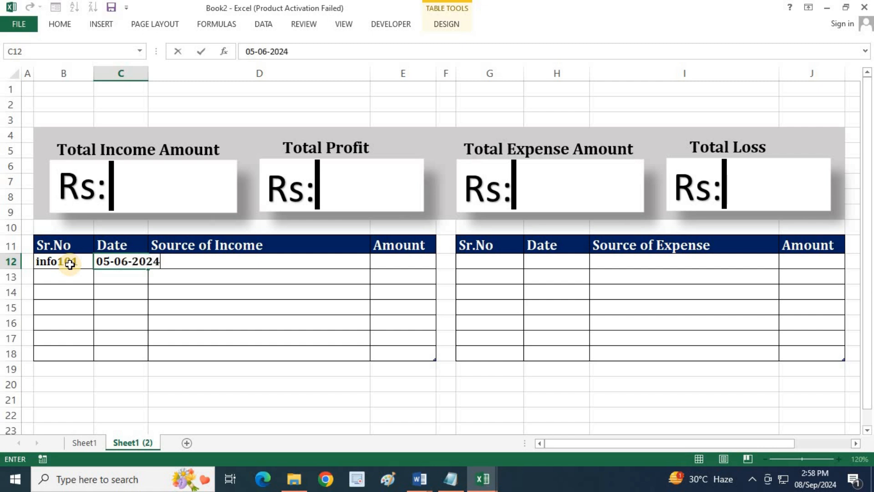
key("Tab")
Widen the income table's Date column to fit the full date and slightly narrow its Sr.No column
left_click_drag(147, 75, 167, 75)
left_click_drag(92, 78, 87, 79)
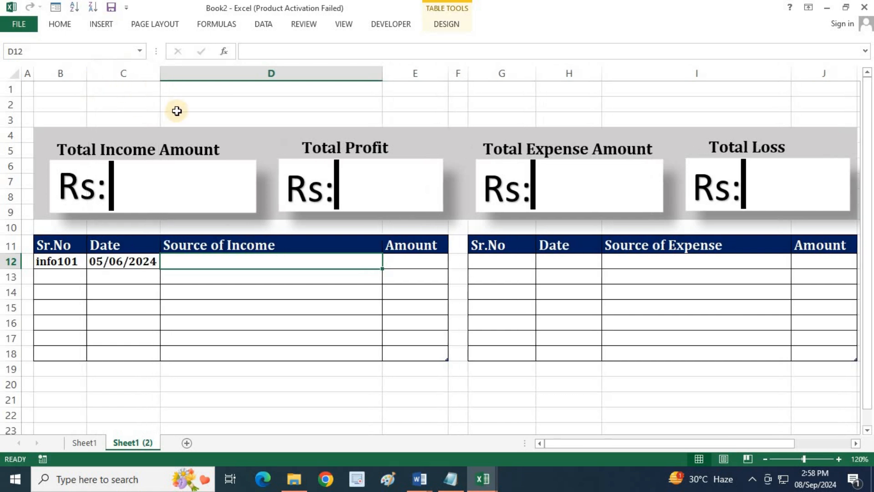
left_click(106, 170)
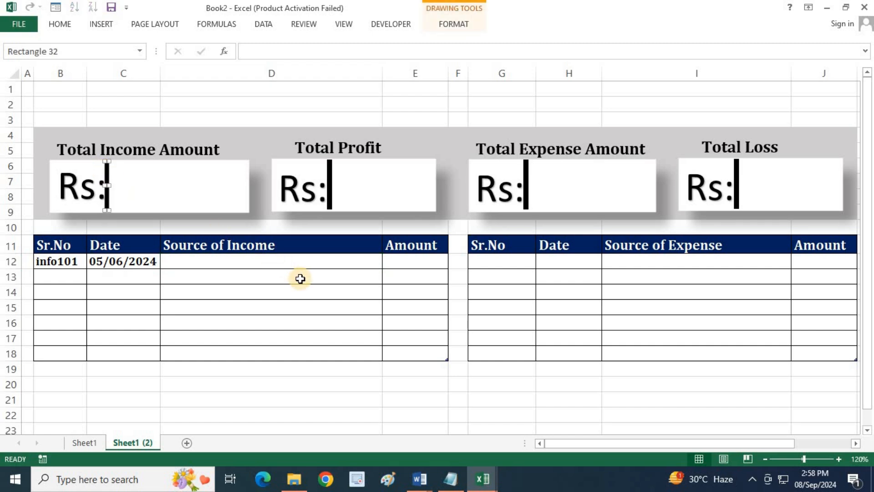
Complete the first income row with the source "Open a Bank Account Deposit" and the amount 50000
left_click(249, 265)
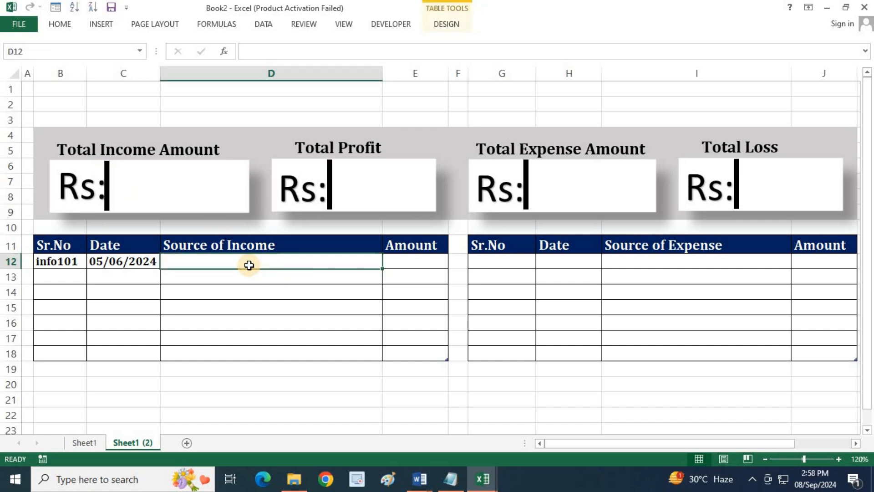
type("Ope")
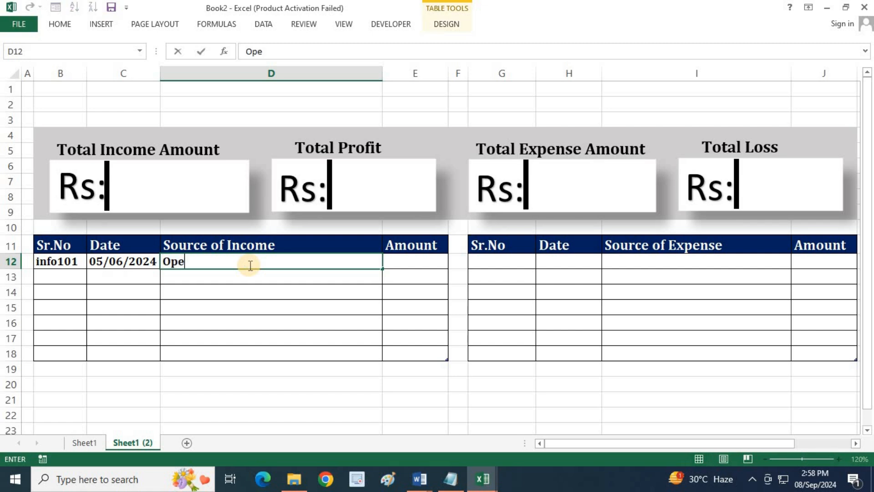
type("n a Bank A")
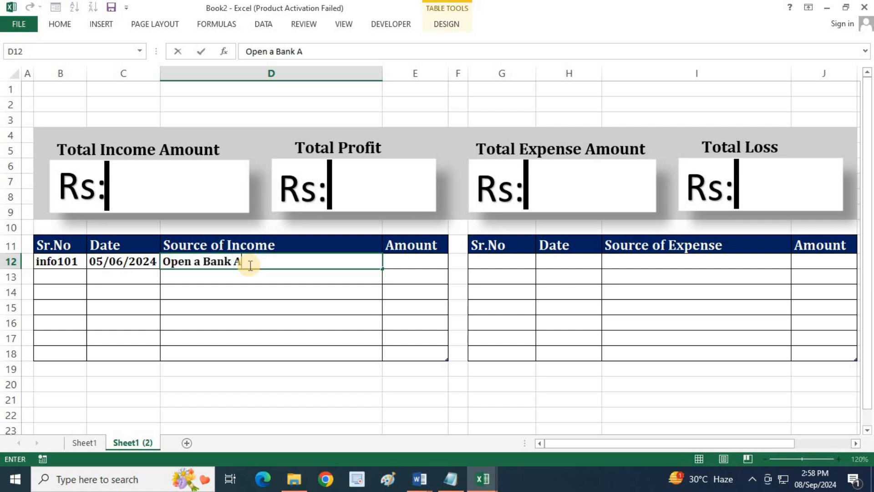
type("ccount Despo")
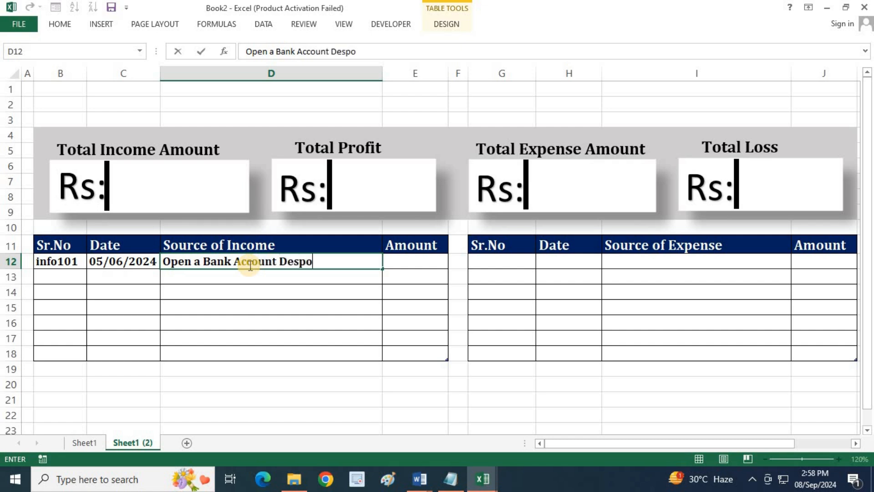
key("BackSpace")
key("BackSpace")
type("posit")
key("Tab")
type("50000")
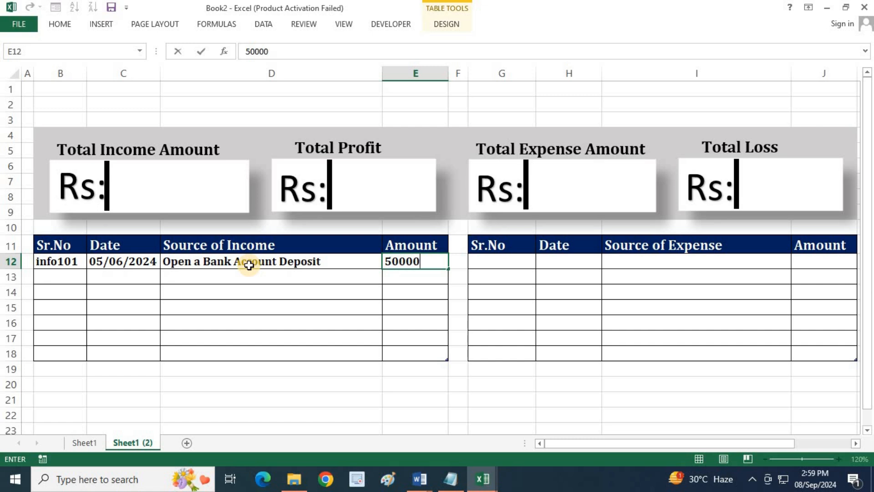
left_click(325, 325)
left_click(412, 259)
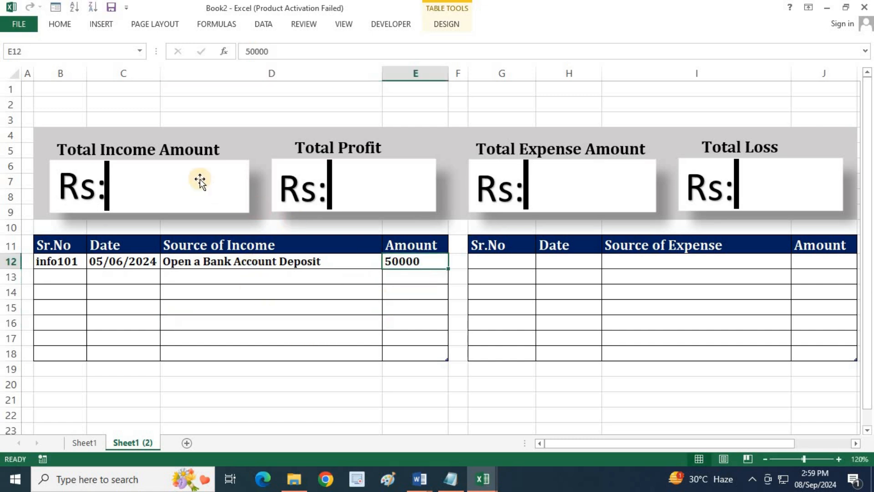
Start the first expense row with Sr.No ex101 and date 07-06-2024
left_click(507, 260)
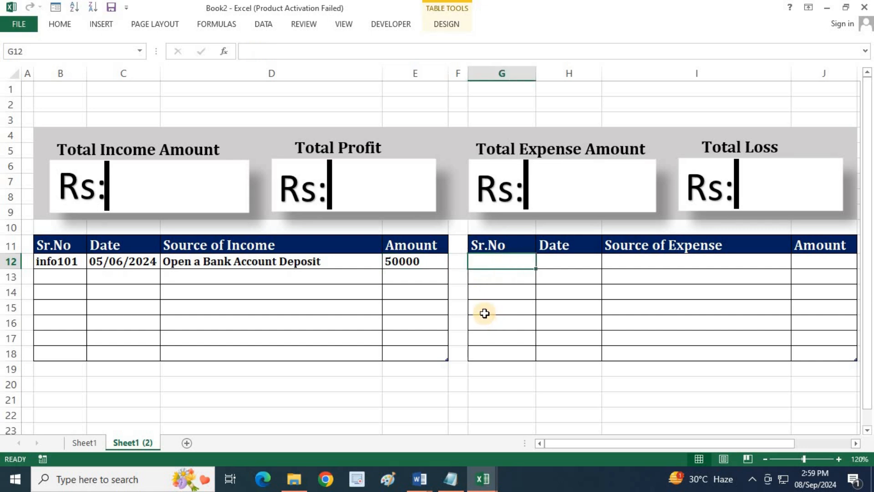
type("ex101")
key("Tab")
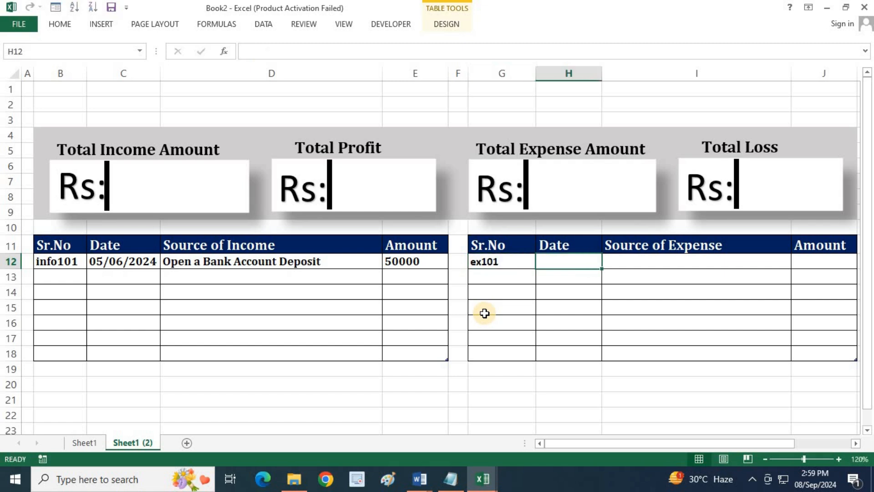
type("02")
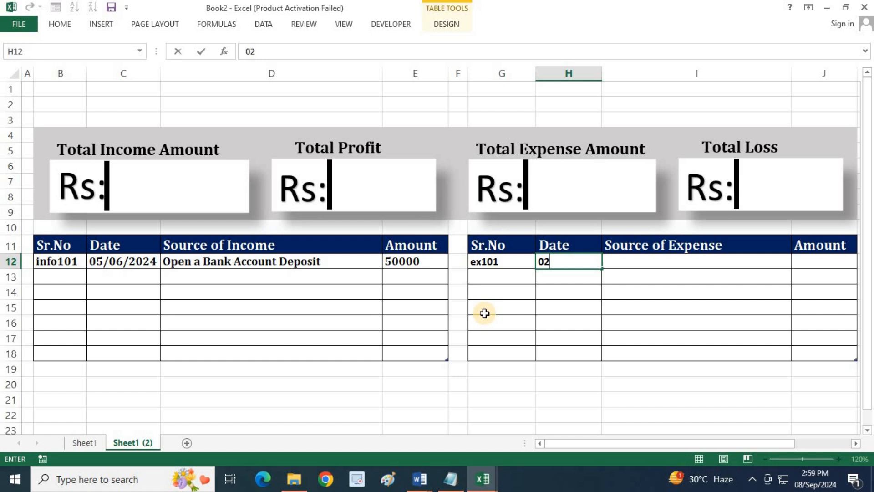
key("BackSpace")
type("7-05")
key("BackSpace")
type("6-2024")
key("Tab")
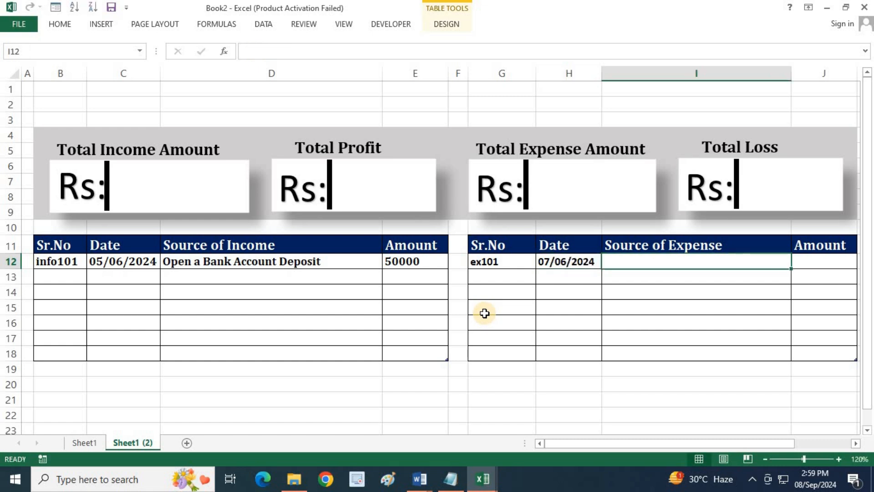
Complete the first expense row with the source "Purchase Mobile" and the amount 12500
type("Purchasde")
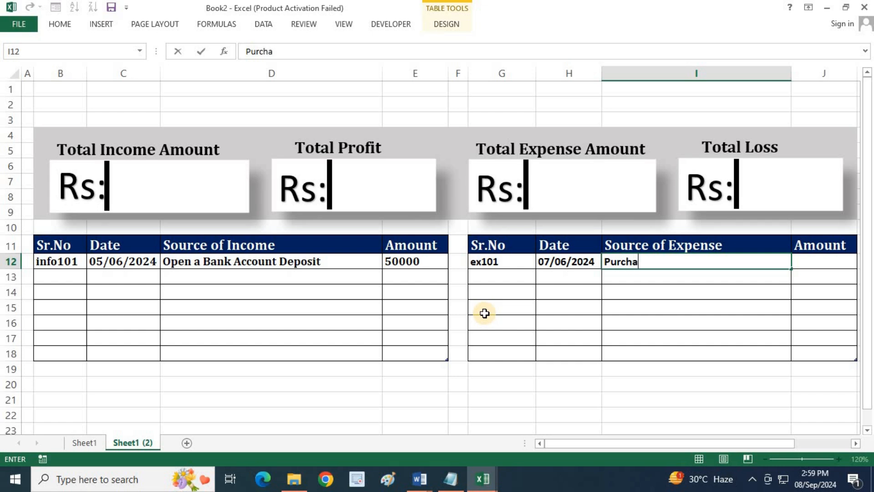
key("BackSpace")
key("BackSpace")
type("e Mobile")
key("Tab")
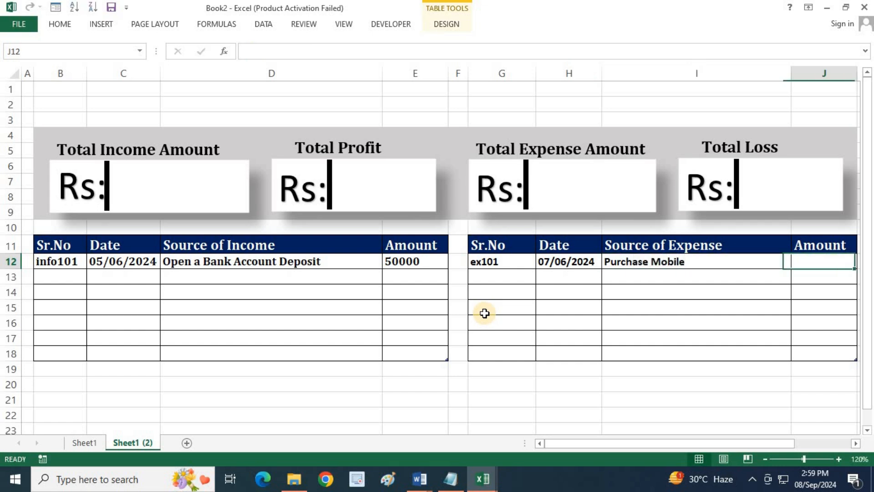
type("12500")
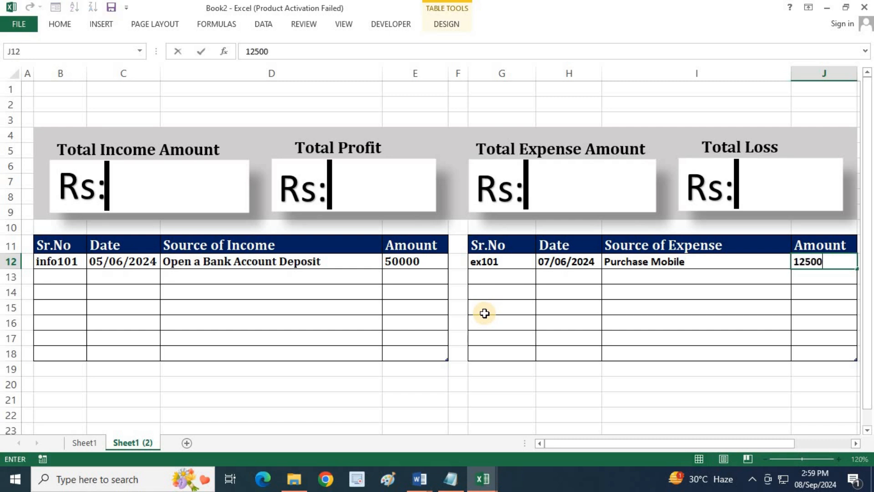
left_click(401, 395)
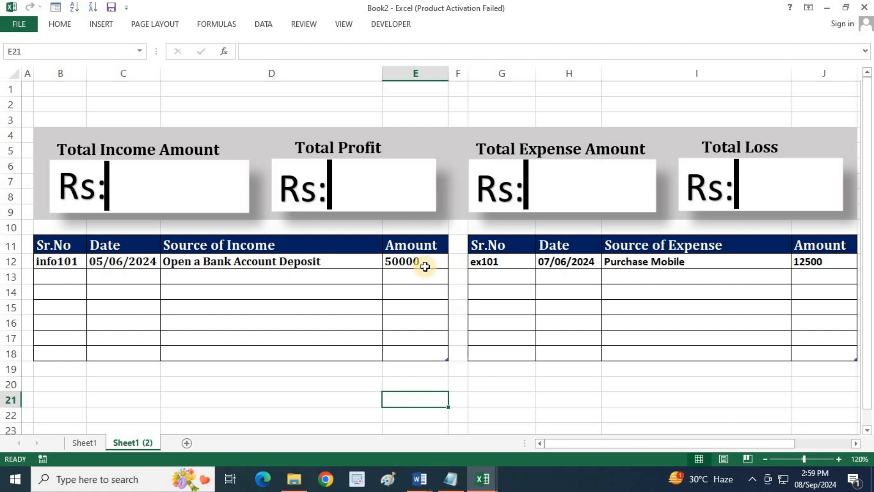
Enter a SUM formula in cell D1 that totals the income table's Amount column (E12:E18)
left_click_drag(416, 257, 407, 355)
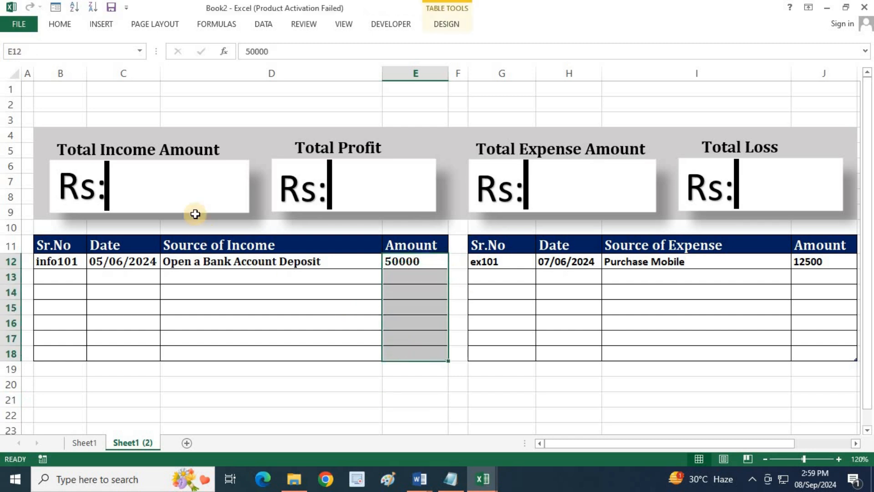
left_click(193, 88)
type("=sum")
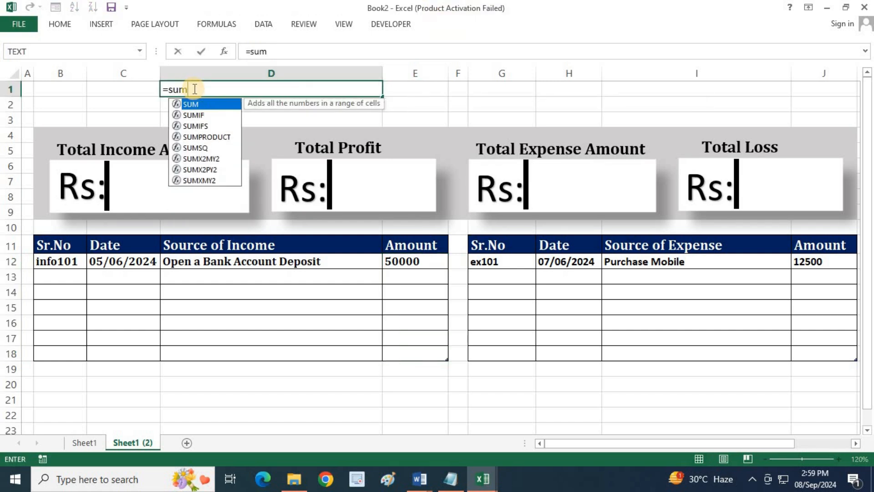
key("Tab")
left_click_drag(402, 260, 405, 356)
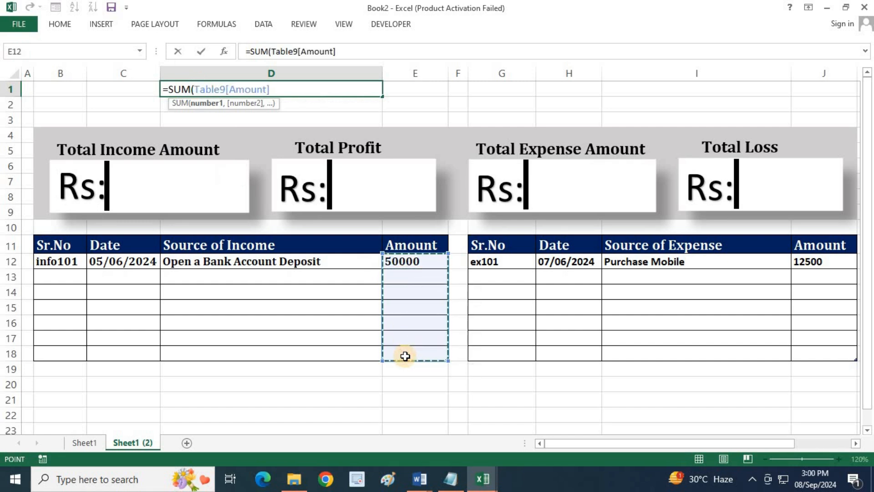
key("Return")
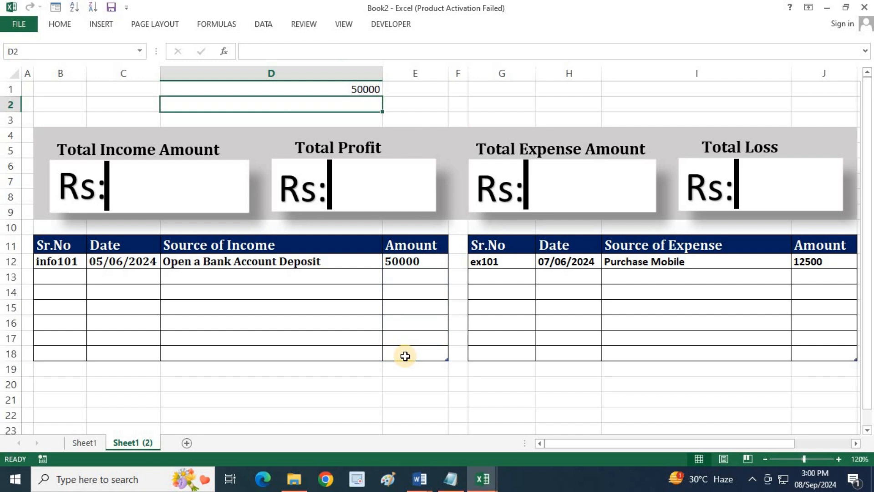
Enter a SUM formula in cell E1 that totals the expense table's Amount column (J12:J18)
left_click(363, 90)
left_click(429, 92)
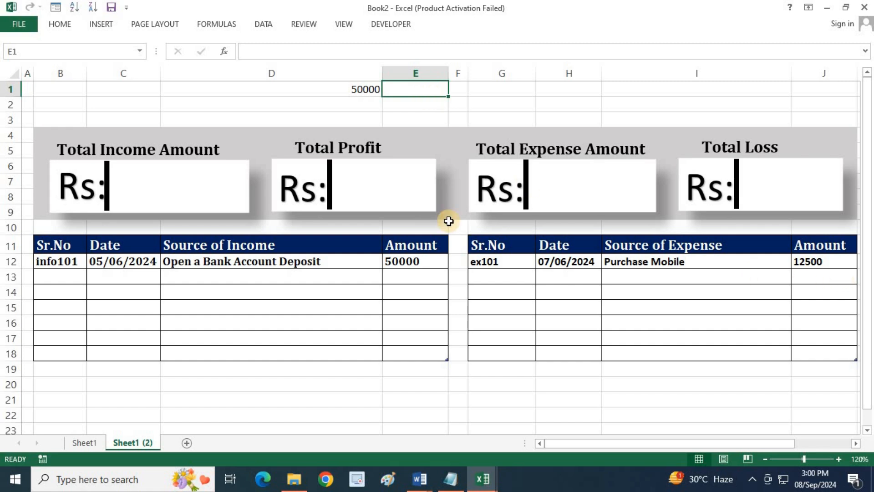
type("=sum")
key("Tab")
left_click_drag(810, 262, 815, 353)
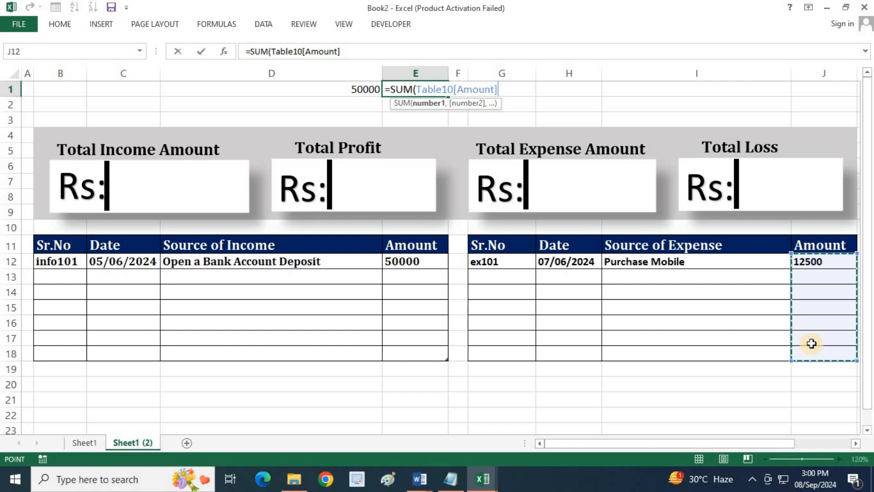
key("Return")
left_click(377, 91)
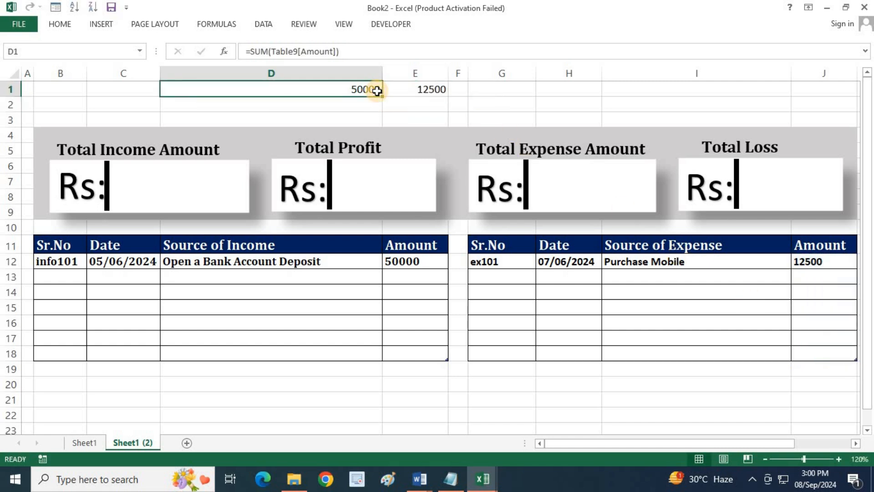
left_click(435, 93)
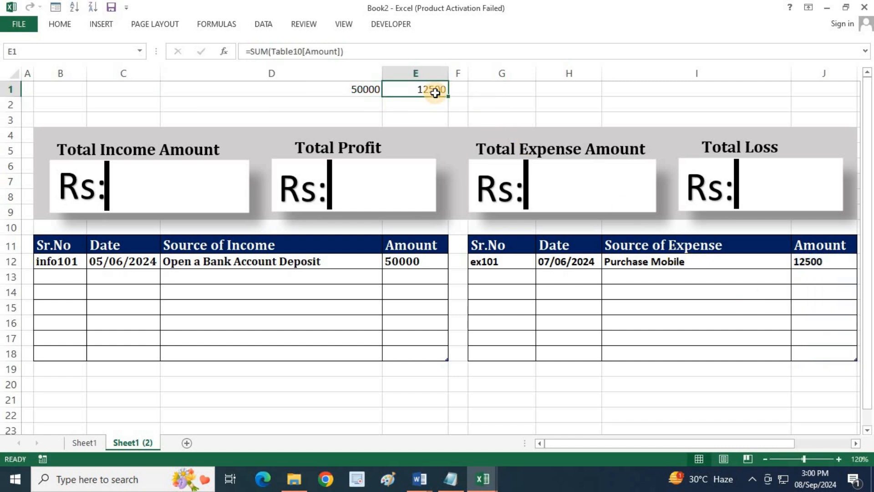
Enter the profit formula =IF(D1>E1,D1-E1, "No") in cell G1
left_click(478, 93)
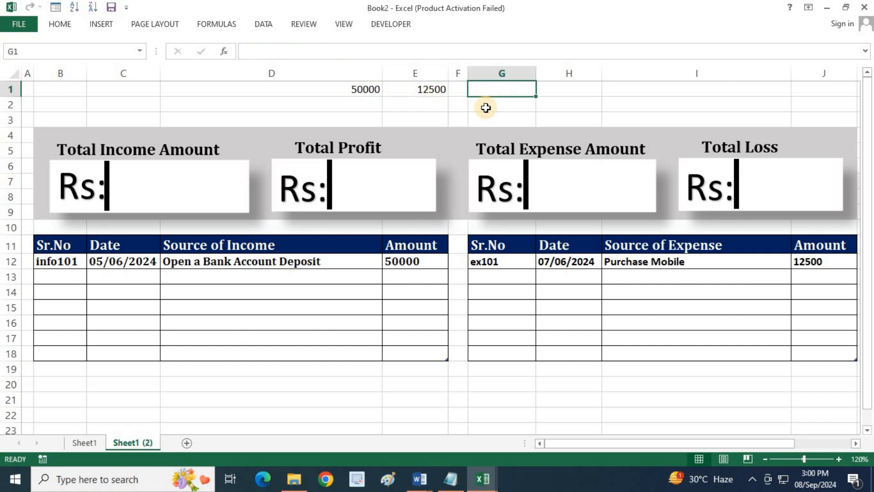
type("=")
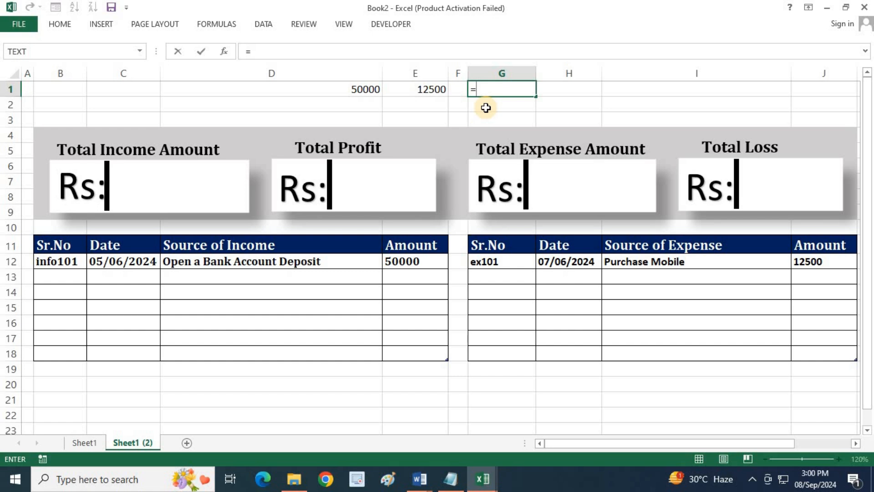
type("if(")
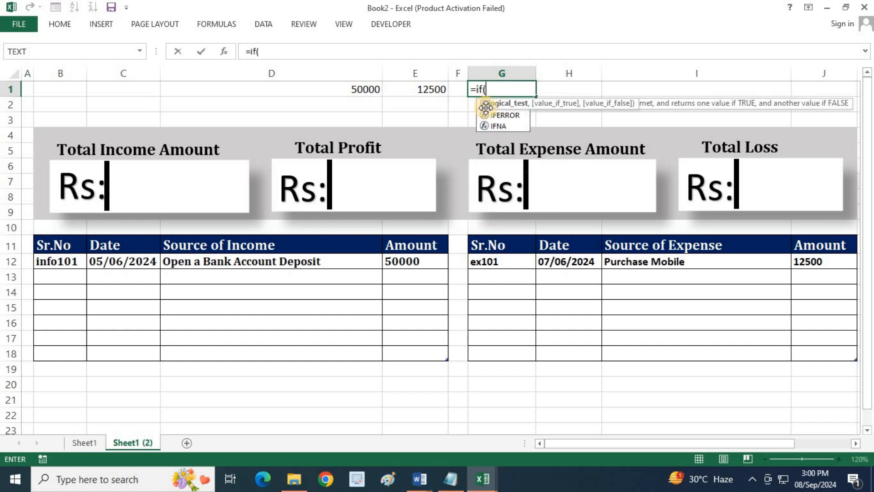
left_click(362, 90)
type(">")
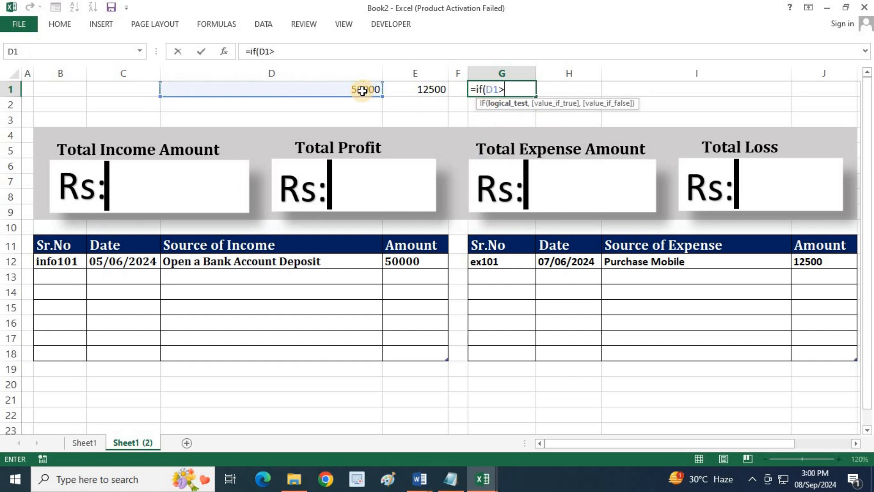
left_click(434, 89)
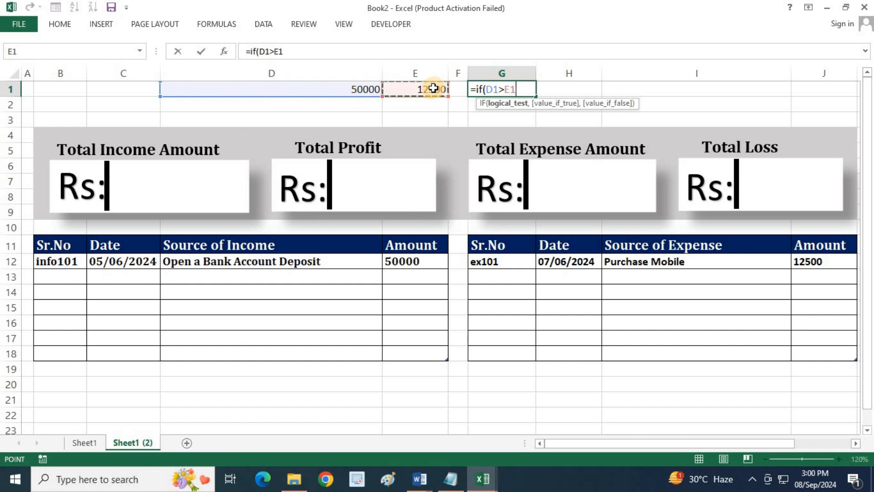
type(",")
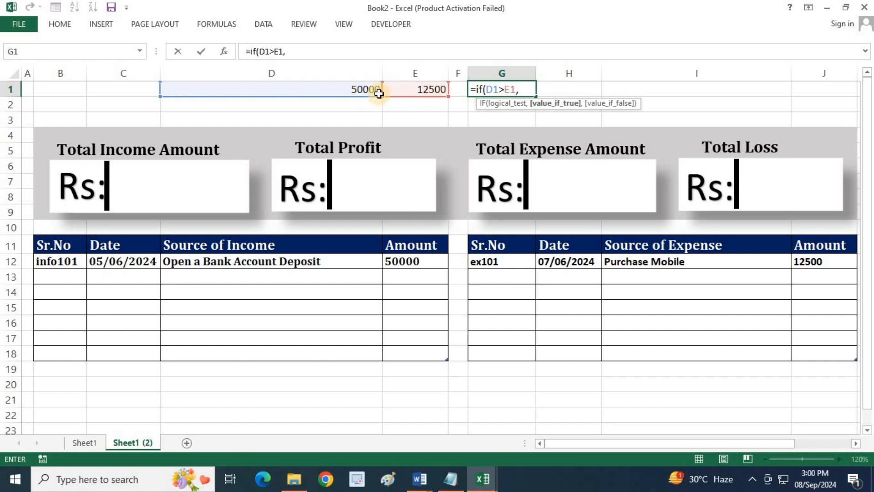
left_click(366, 89)
type("-")
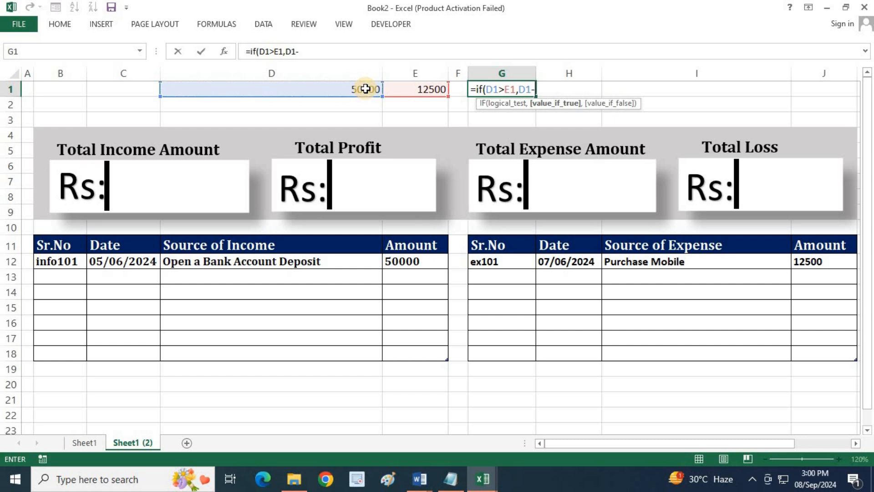
left_click(404, 89)
type(",")
type(" \"no")
key("BackSpace")
key("BackSpace")
type("N")
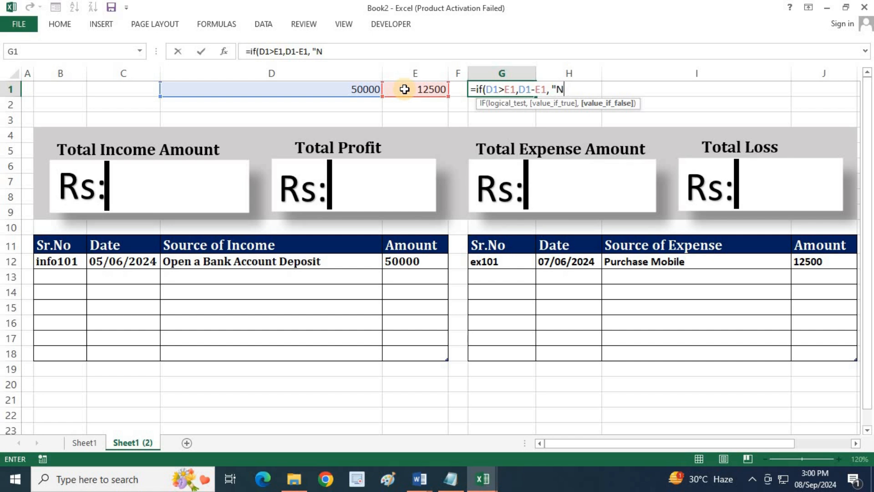
type("o\")")
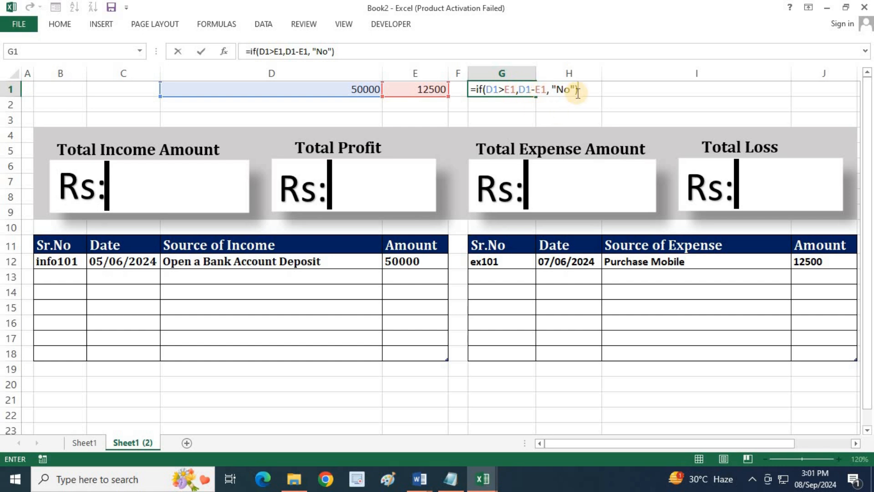
key("Return")
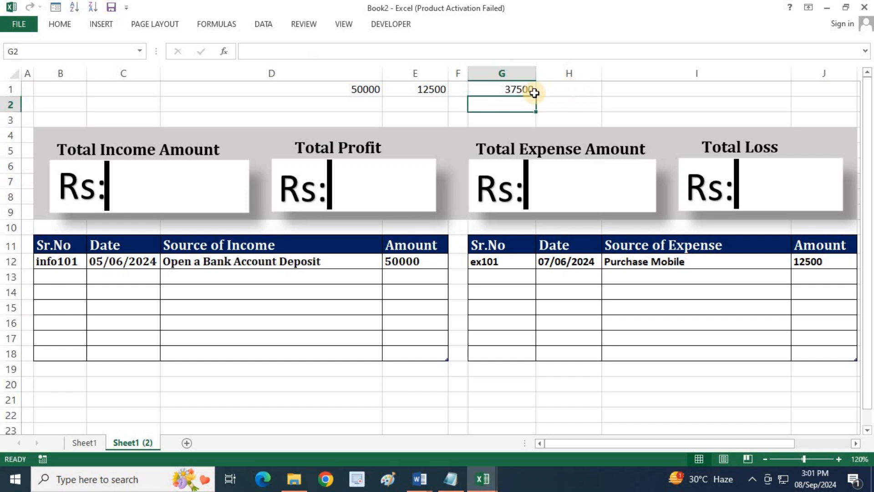
left_click(523, 90)
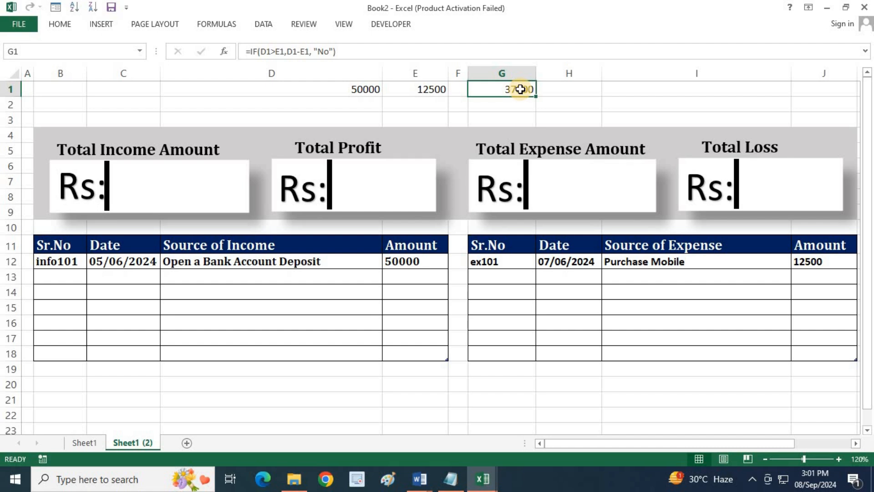
Enter the loss formula =IF(E1>D1,E1-D1, "No") in cell H1
left_click(558, 93)
type("=if(")
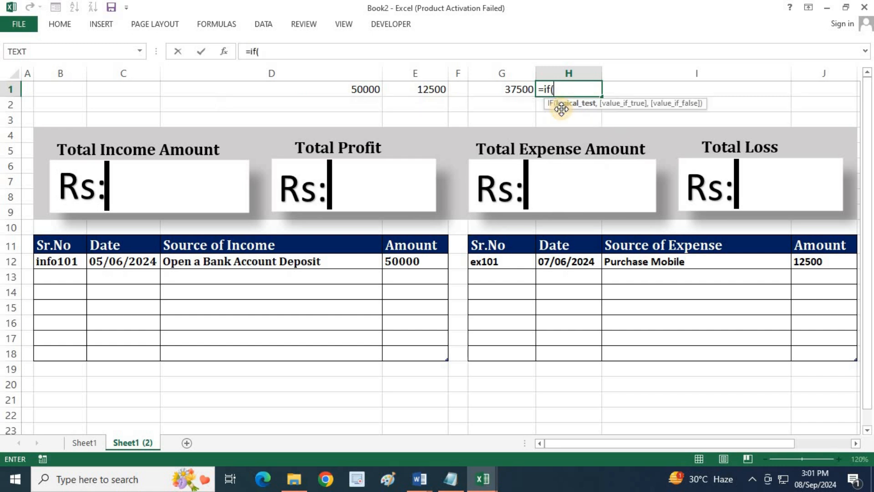
left_click(432, 90)
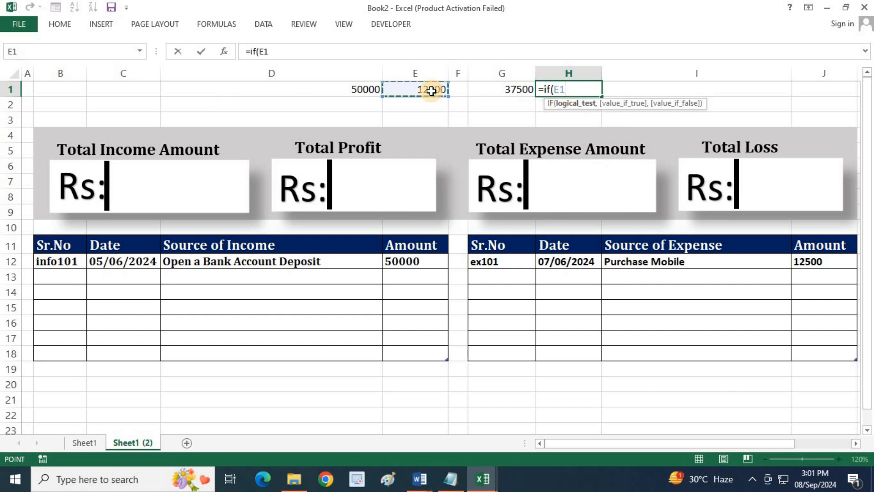
type(">")
left_click(331, 92)
type(",")
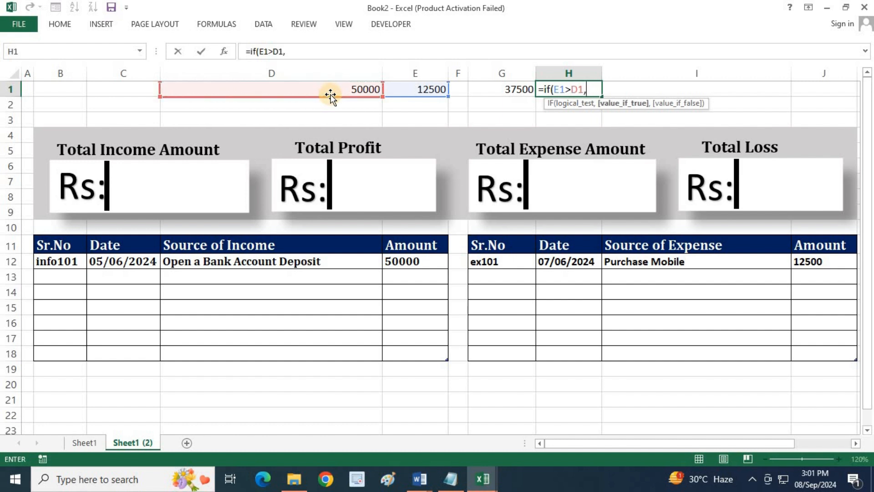
left_click(438, 91)
type("-")
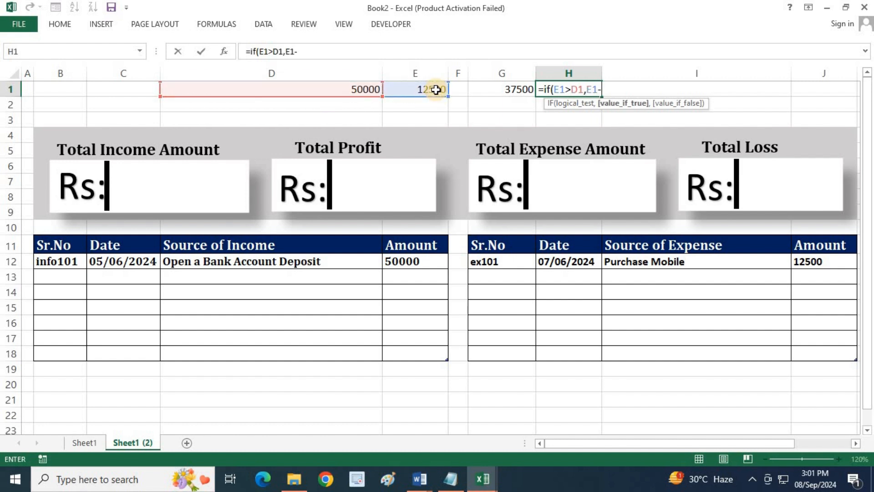
left_click(351, 92)
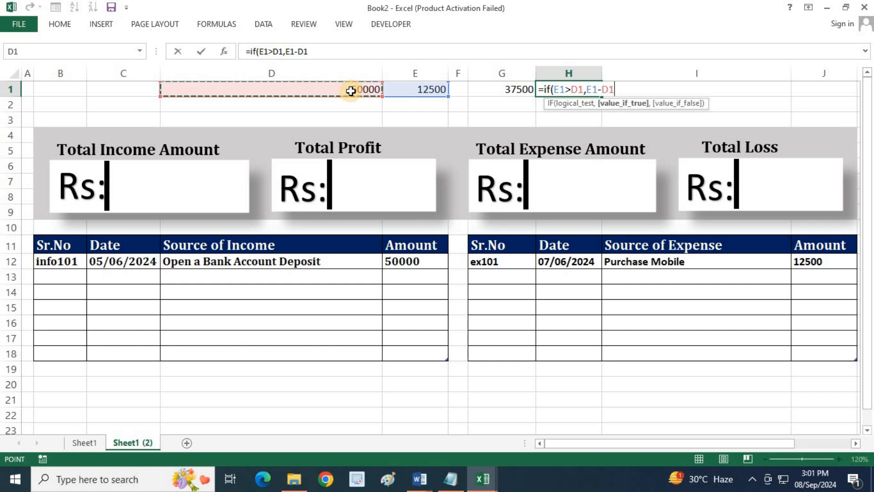
type(", \"n")
key("BackSpace")
type("No\")")
key("Return")
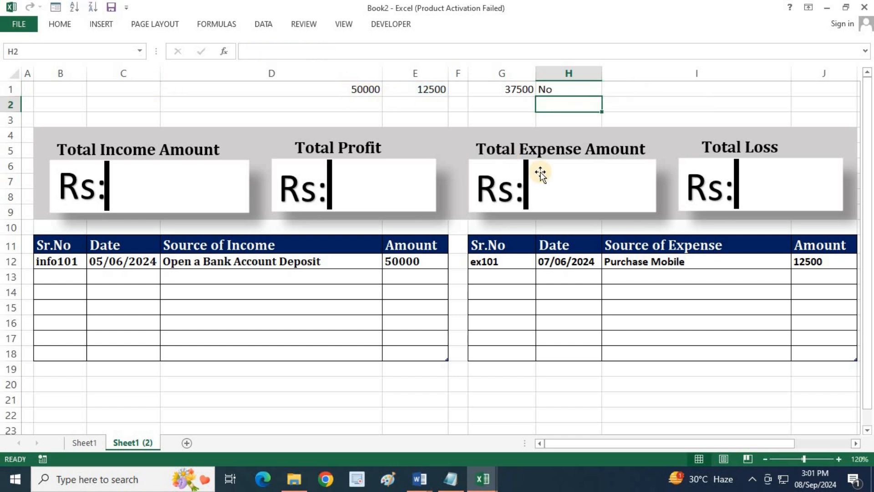
left_click(569, 90)
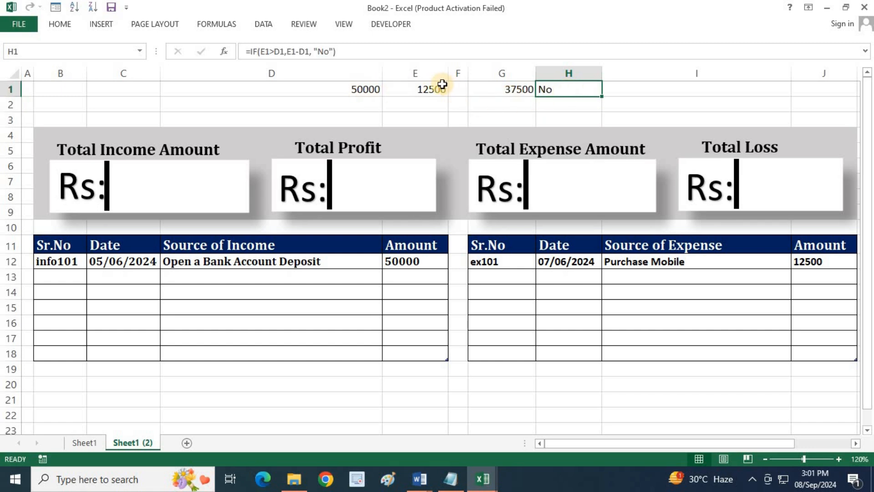
left_click(357, 90)
left_click(439, 90)
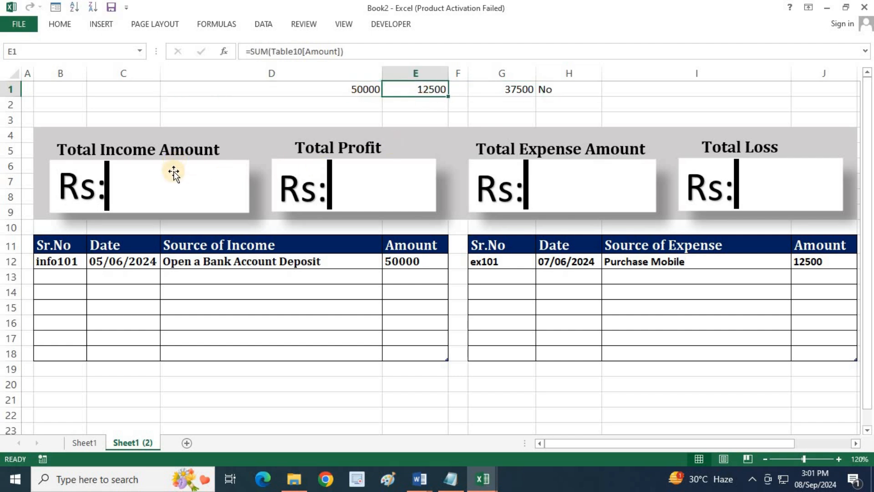
Link the white box under Total Income Amount to cell D1 with the formula =$D$1
left_click(179, 181)
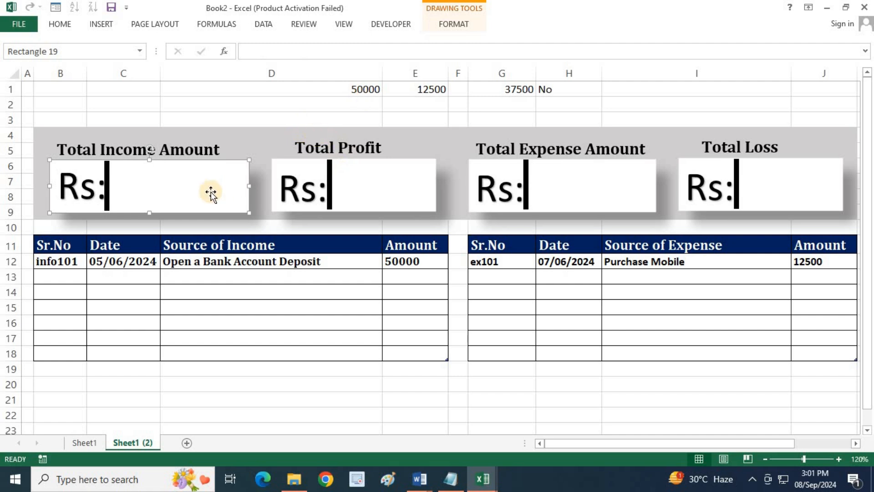
left_click(257, 50)
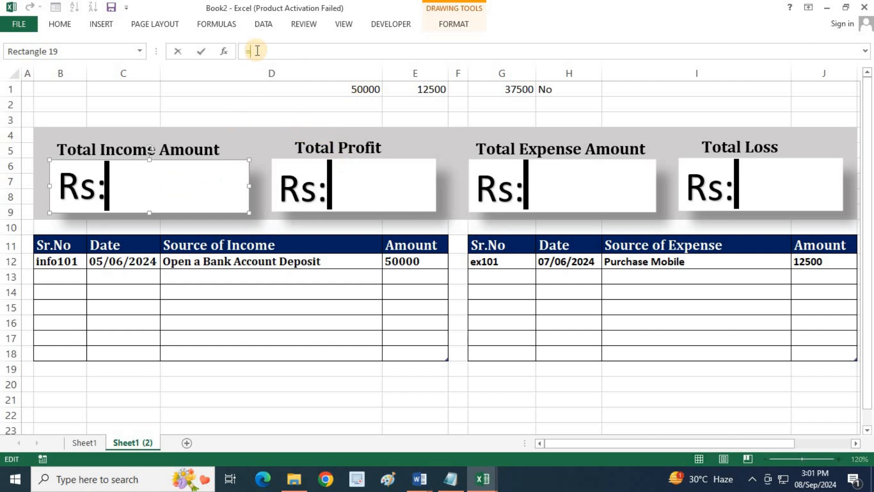
left_click(328, 93)
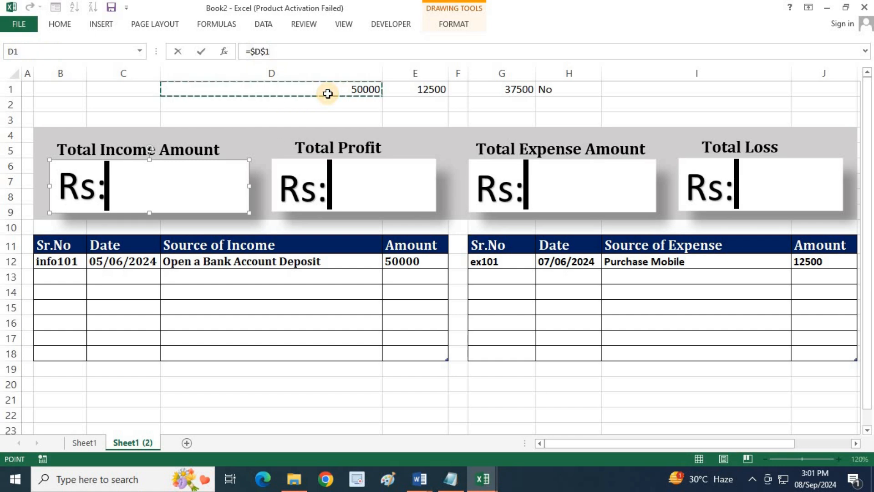
key("Return")
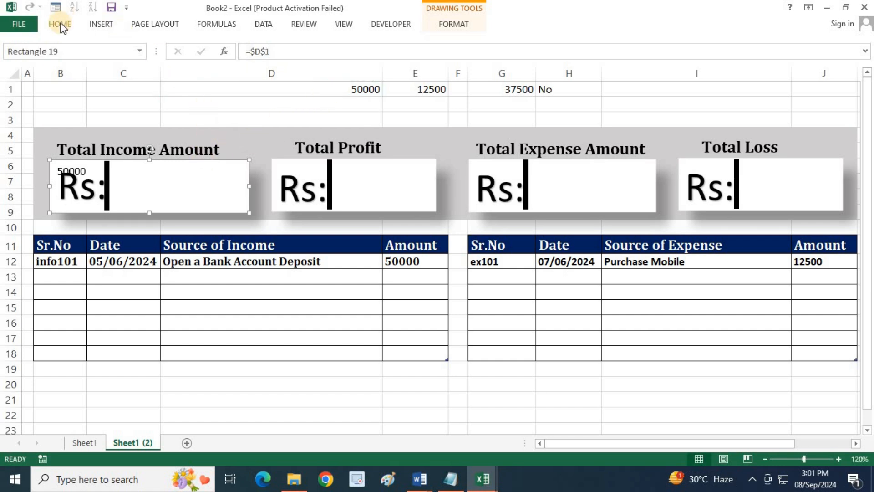
Format the Total Income Amount box's value as bold, size 32, right-aligned and vertically centred
left_click(60, 24)
left_click(271, 66)
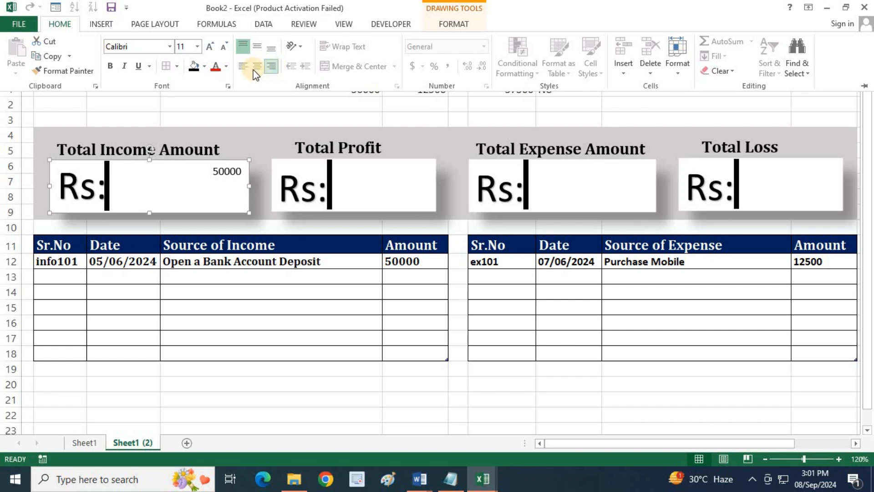
left_click(256, 68)
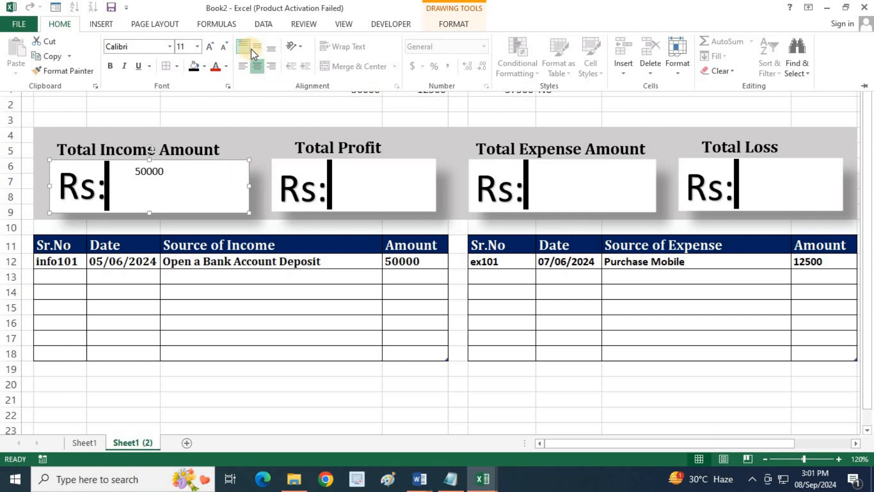
left_click(257, 48)
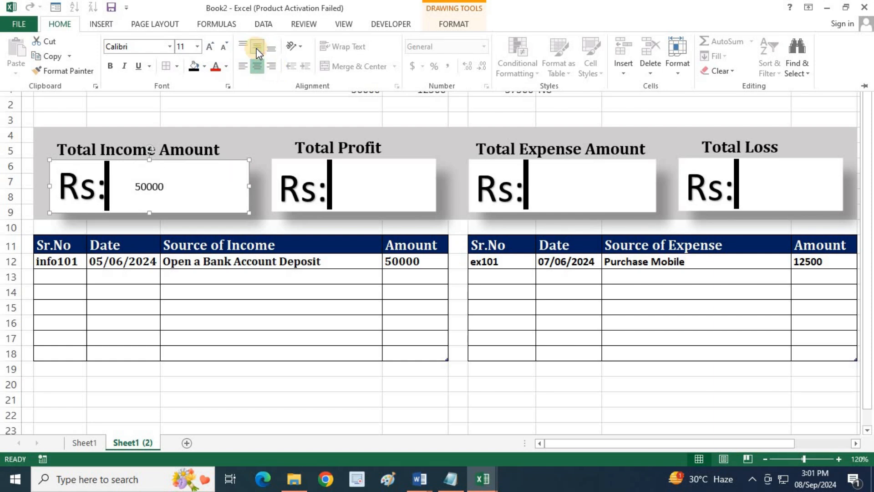
left_click(197, 46)
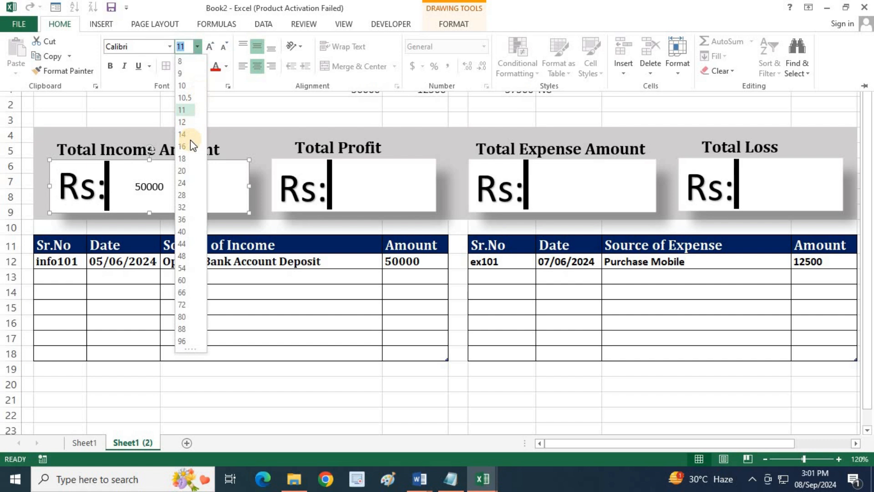
left_click(184, 205)
left_click(273, 66)
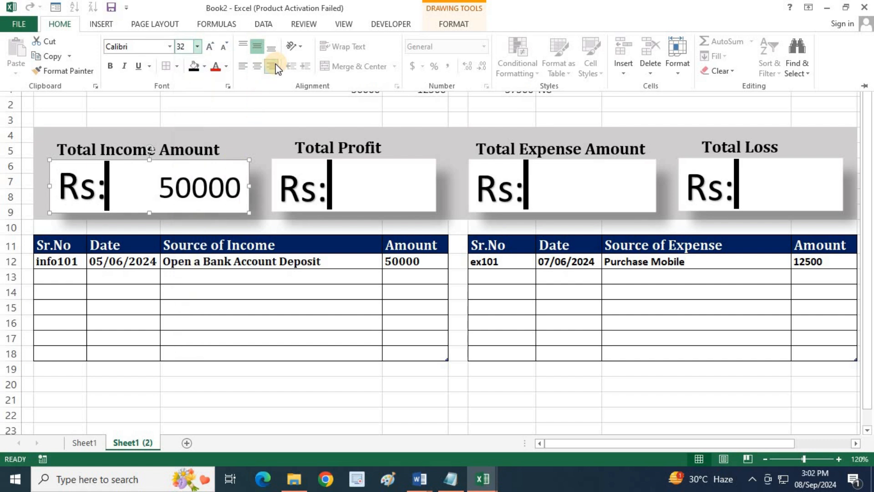
left_click(111, 66)
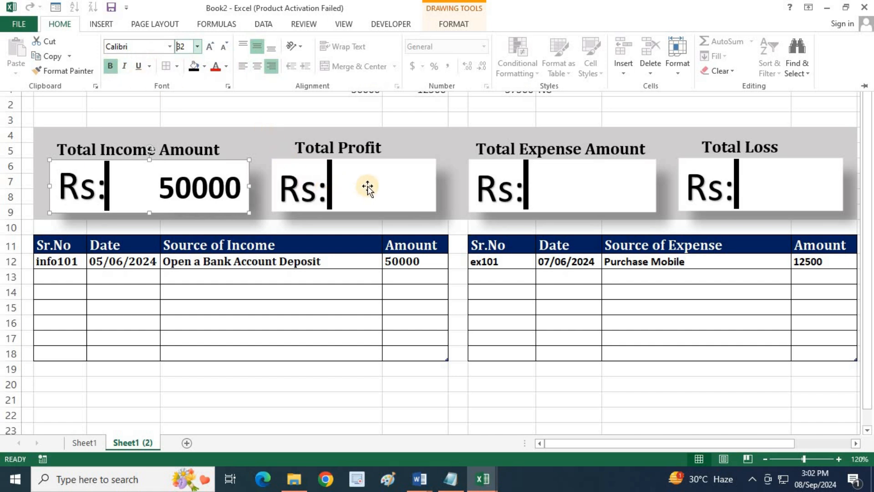
Link the white box under Total Expense Amount to cell E1 with the formula =$E$1
left_click(595, 181)
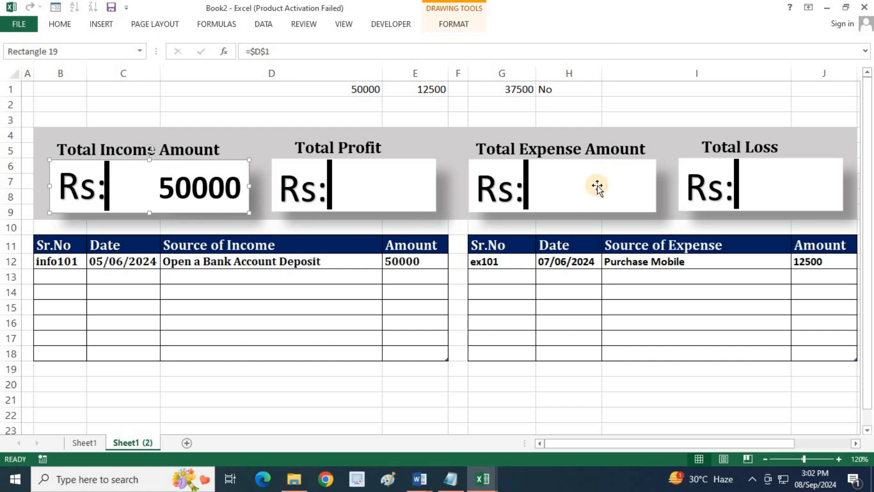
left_click(597, 187)
left_click(302, 56)
type("=")
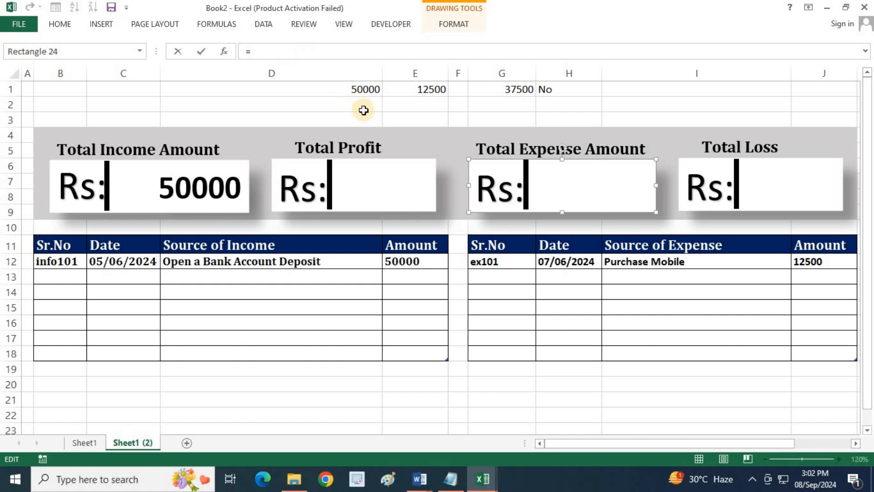
left_click(423, 89)
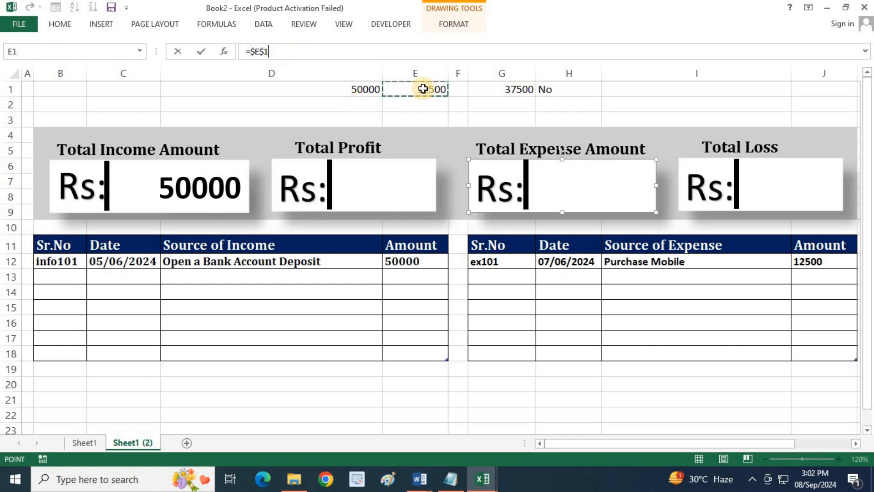
key("Return")
Format the Total Expense Amount box's value as bold, size 28, right-aligned and vertically centred
left_click(78, 25)
left_click(275, 71)
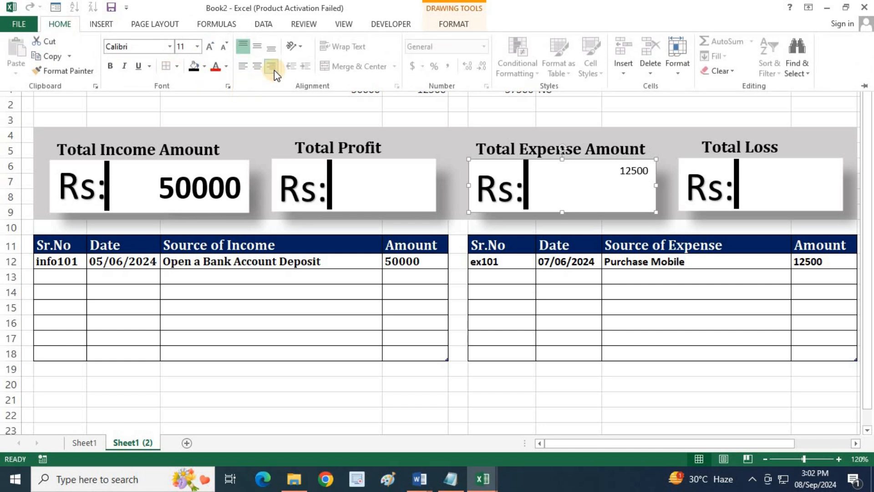
left_click(257, 69)
left_click(271, 67)
left_click(272, 50)
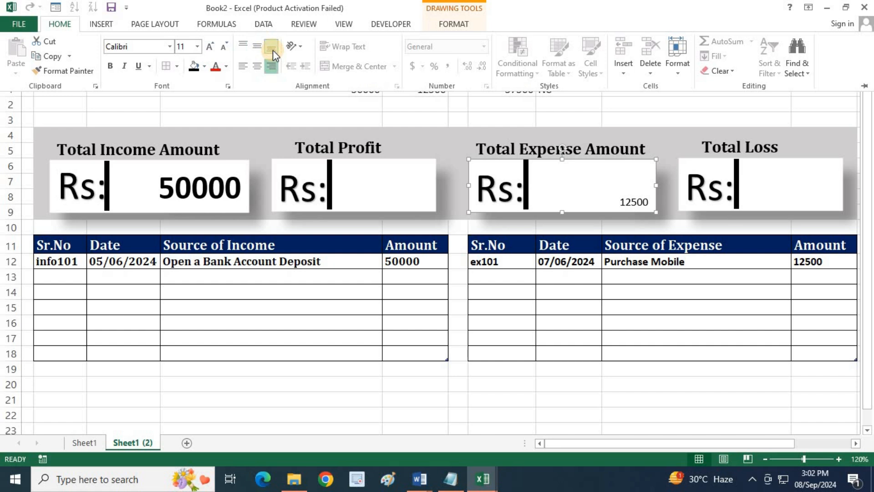
left_click(257, 46)
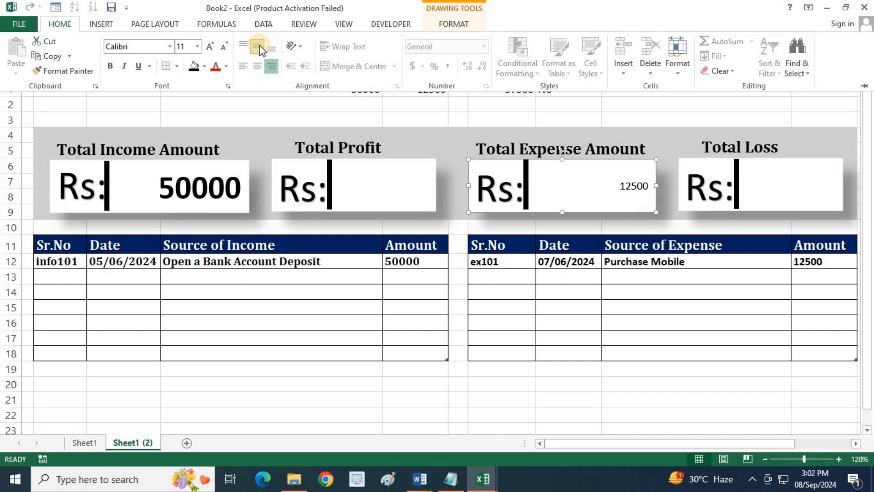
left_click(197, 46)
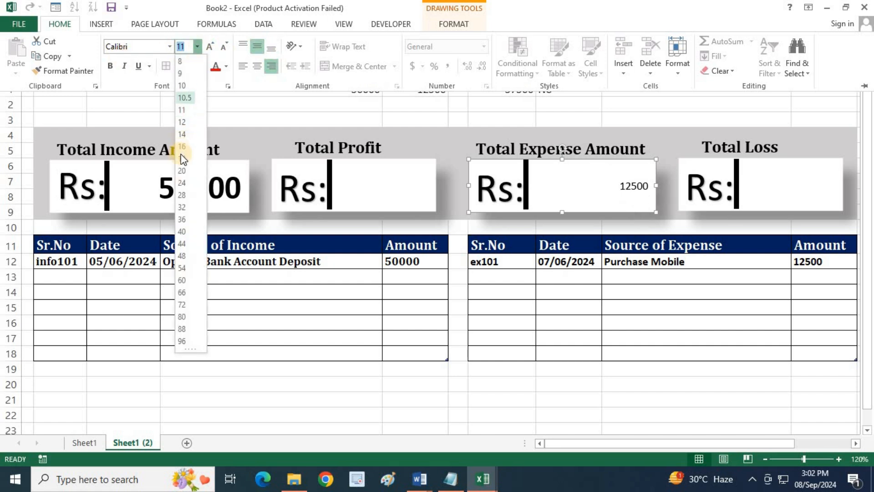
left_click(182, 195)
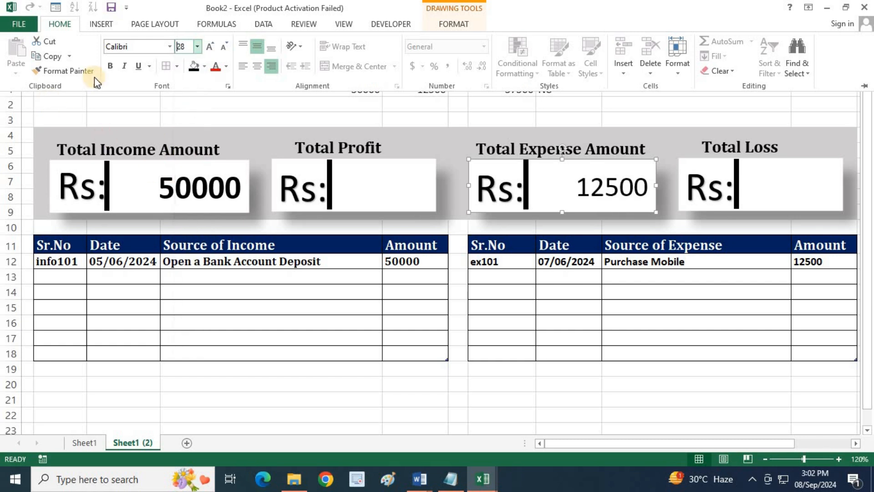
left_click(114, 67)
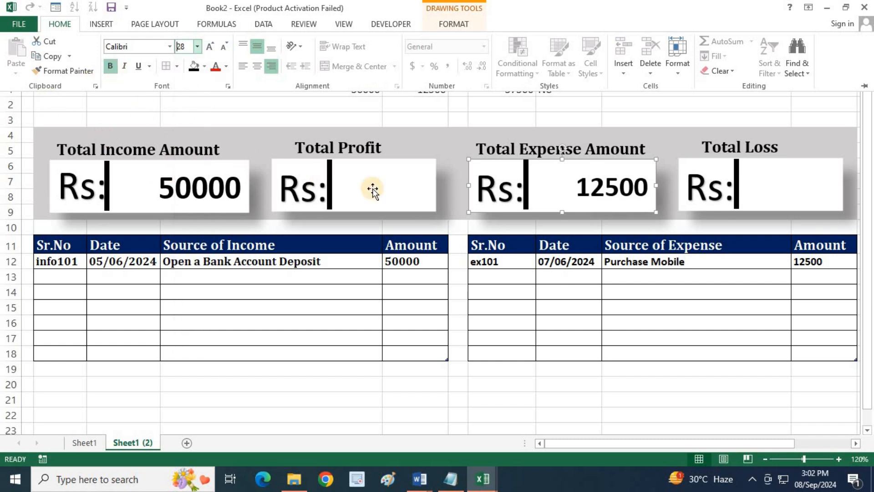
Link the white box under Total Profit to cell G1 with the formula =$G$1
left_click(392, 195)
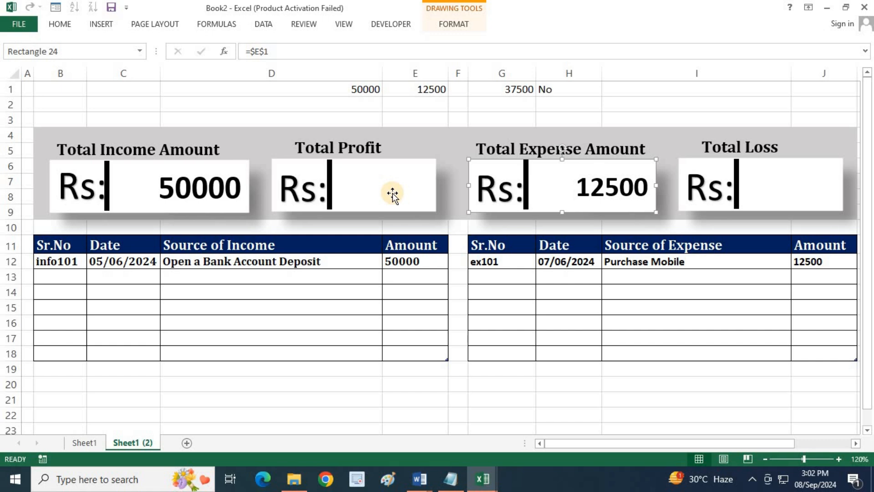
left_click(391, 193)
left_click(295, 47)
type("=")
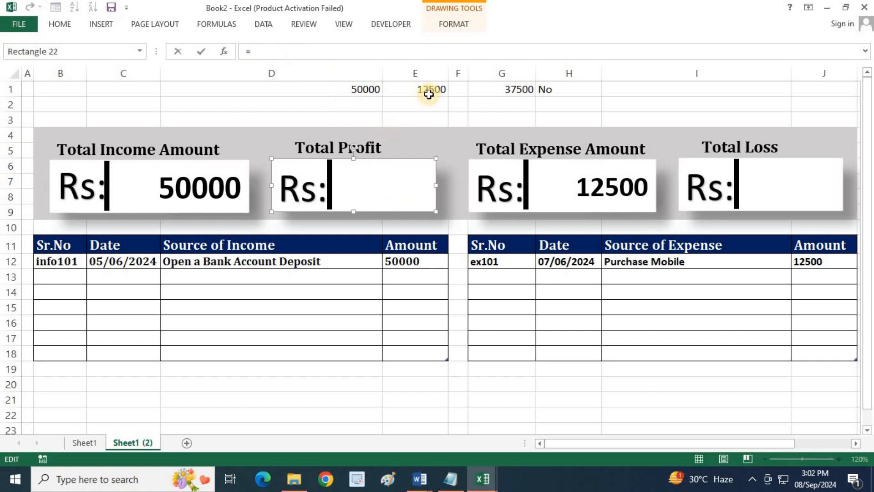
left_click(514, 91)
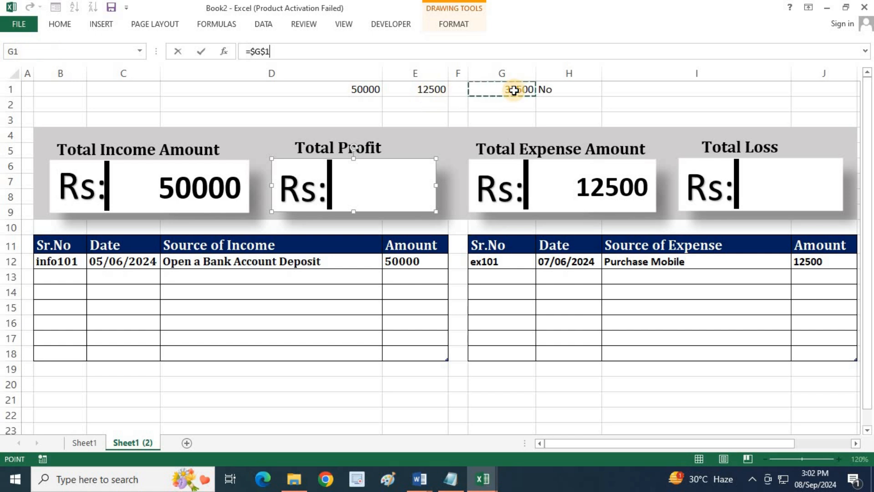
key("Return")
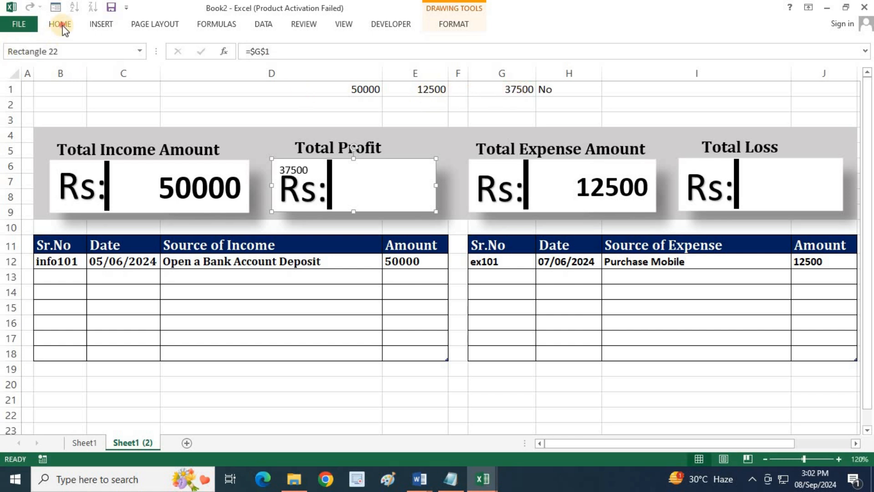
Format the Total Profit box's value as bold, size 24, right-aligned and vertically centred
left_click(60, 24)
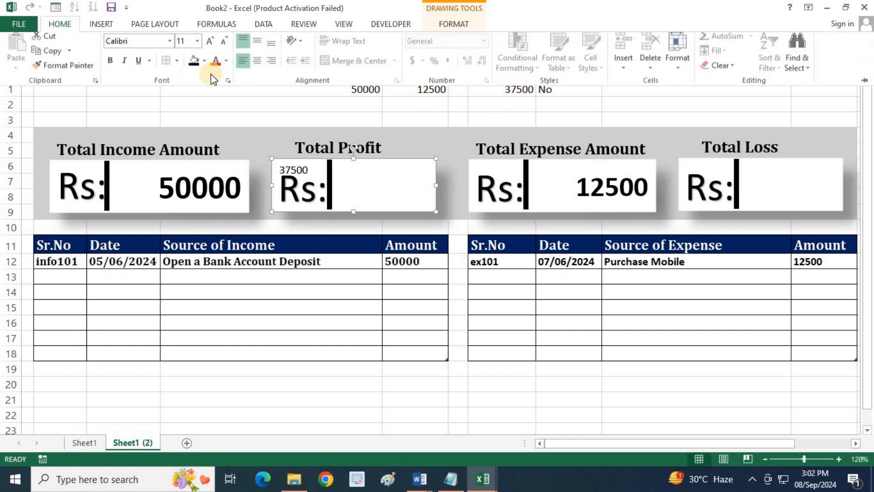
left_click(272, 67)
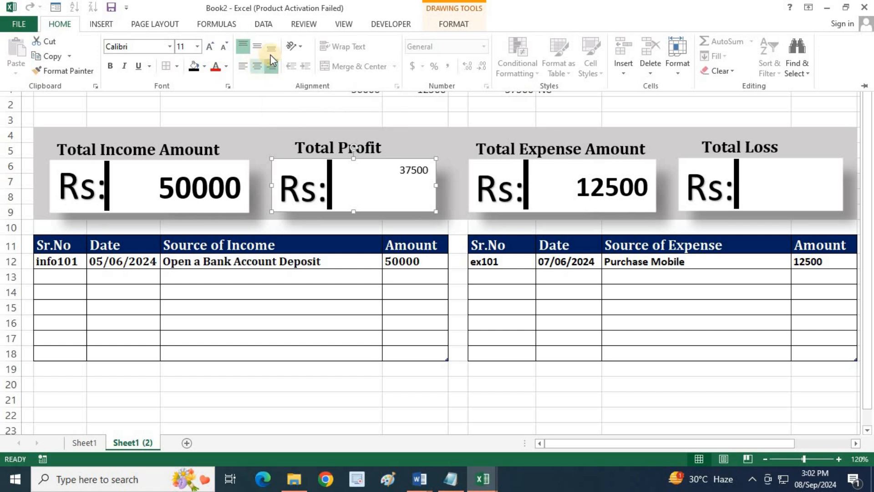
left_click(257, 47)
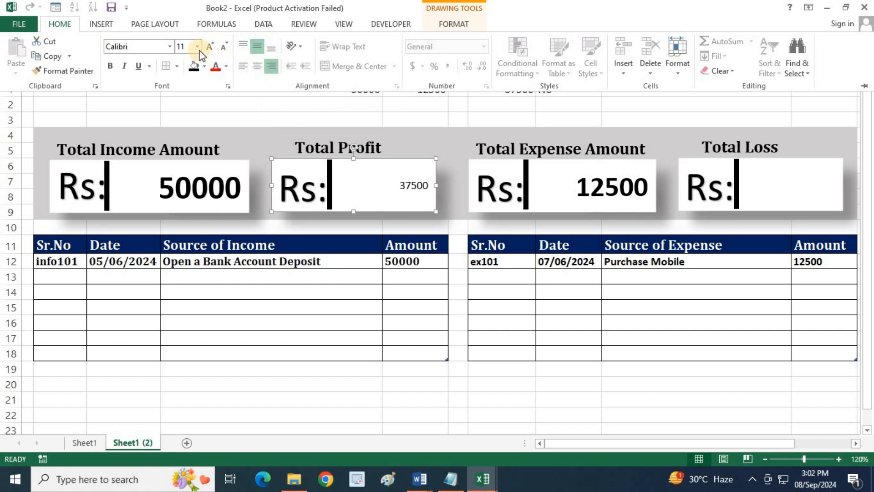
left_click(197, 46)
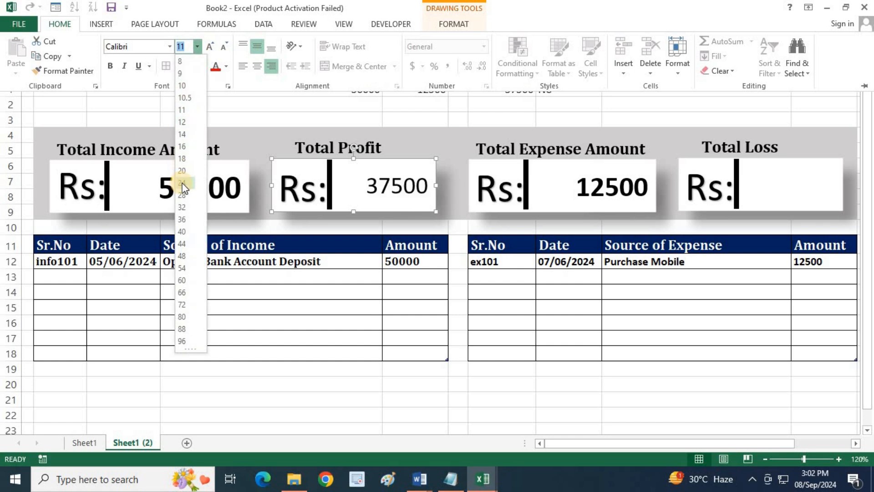
left_click(182, 181)
left_click(114, 67)
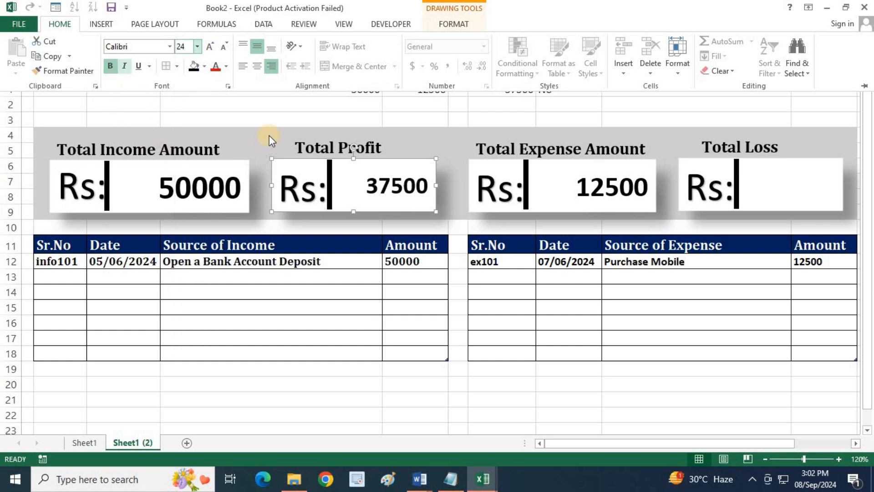
Link the white box under Total Loss to cell H1 with the formula =$H$1
left_click(777, 189)
left_click(777, 188)
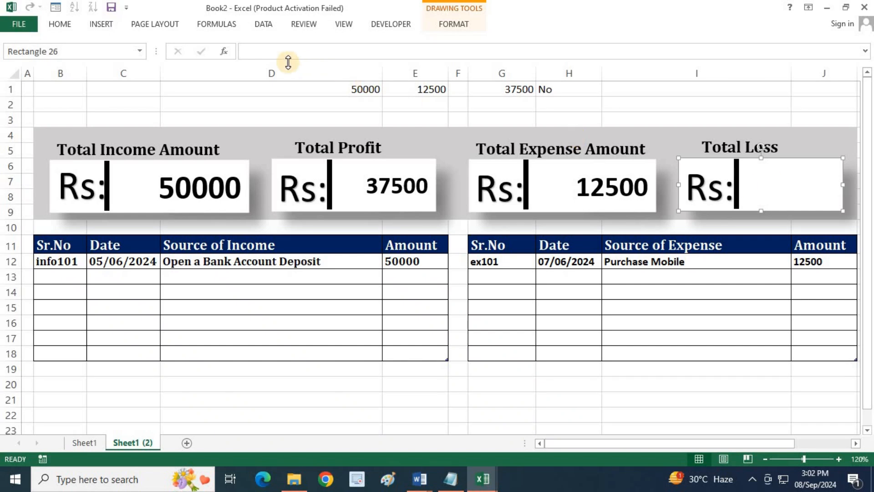
left_click(290, 52)
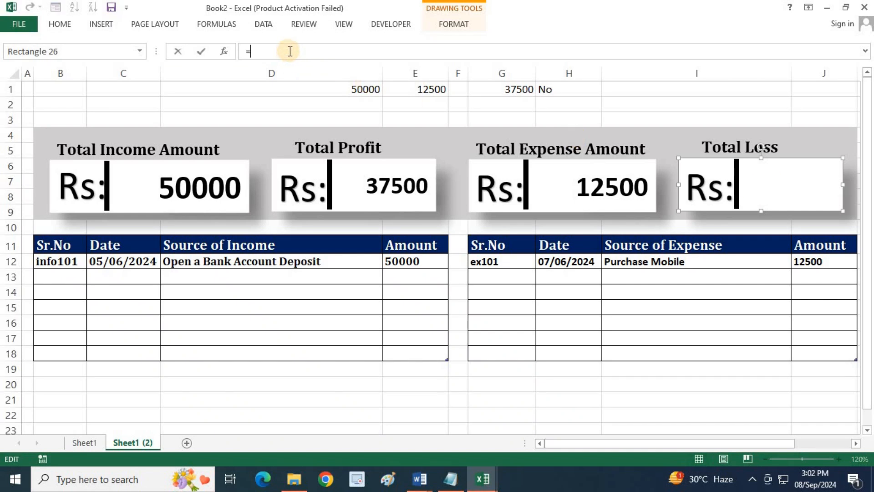
left_click(560, 91)
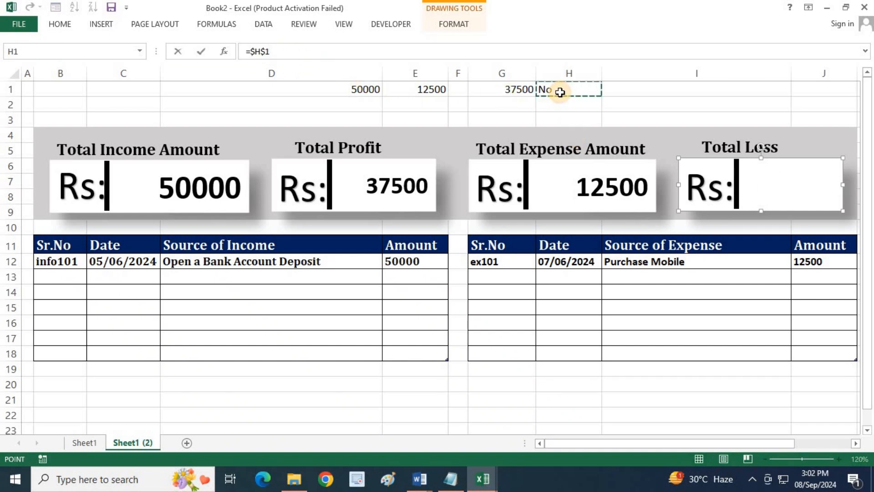
key("Return")
Format the Total Loss box's value as bold, size 24, right-aligned and vertically centred
left_click(60, 24)
left_click(270, 70)
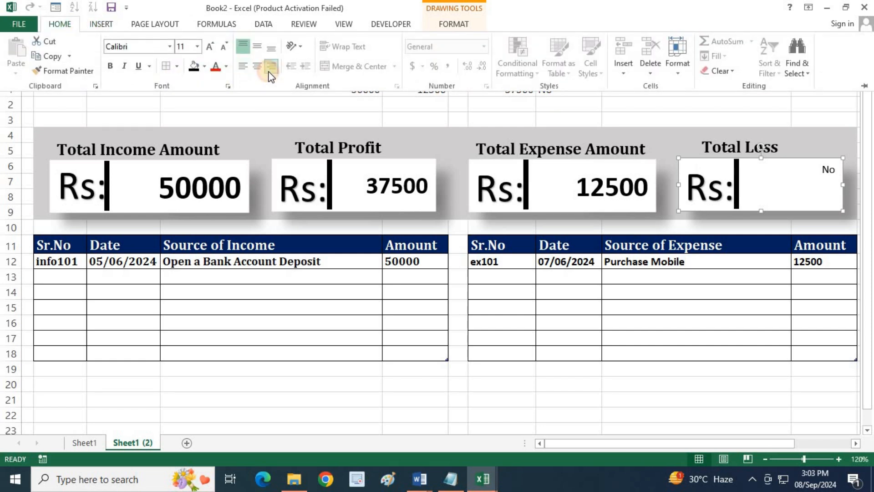
left_click(257, 48)
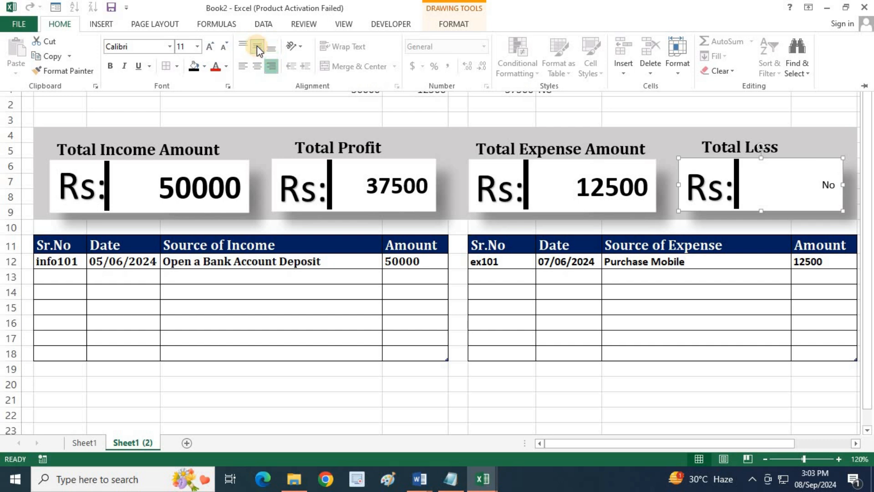
left_click(198, 46)
left_click(181, 166)
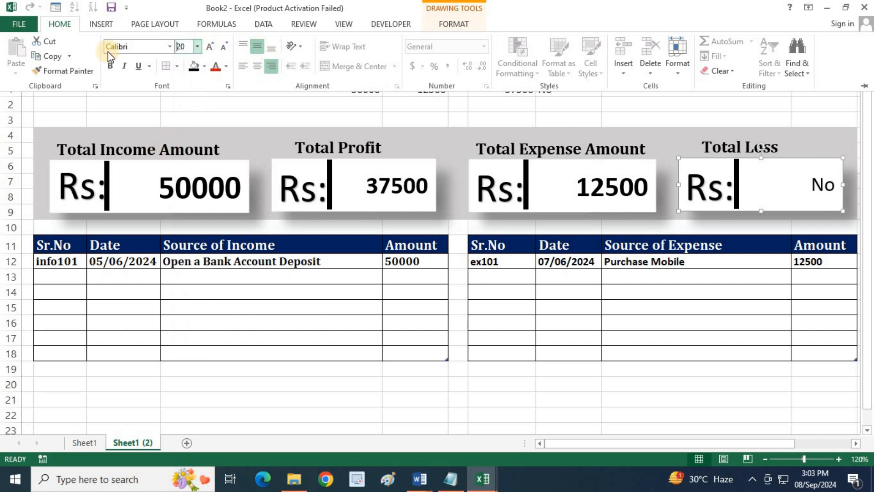
left_click(110, 66)
left_click(198, 47)
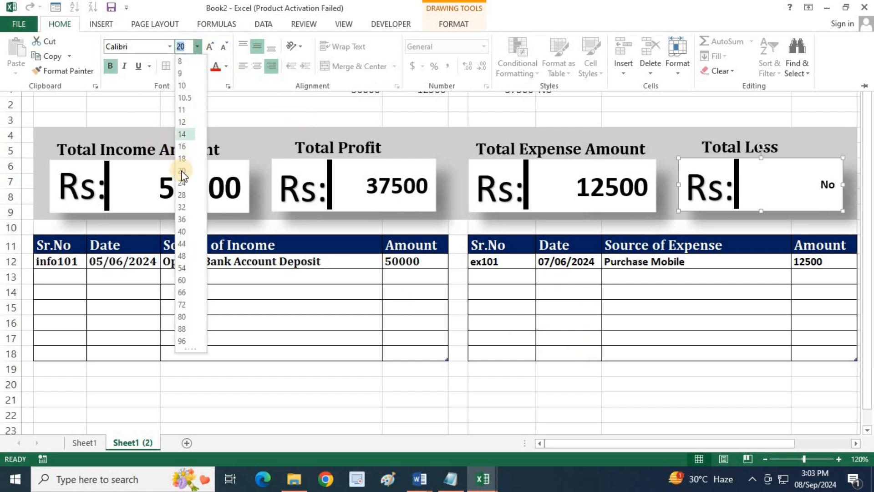
left_click(181, 186)
left_click(363, 375)
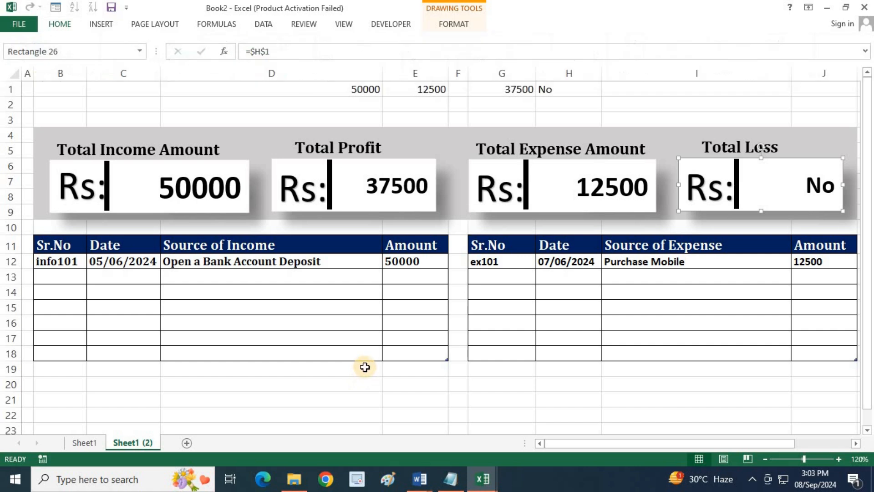
Hide the helper values in cells D1:H1 by setting their font colour to white
left_click_drag(347, 89, 553, 89)
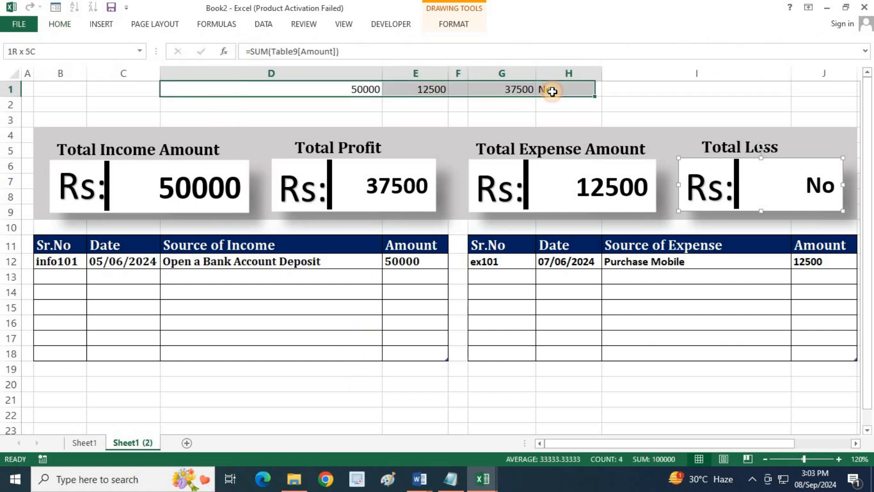
left_click(60, 23)
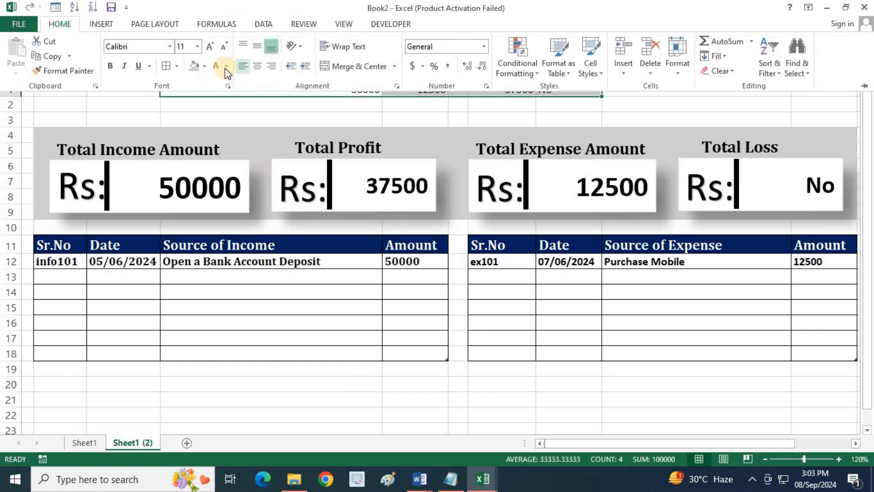
left_click(226, 66)
left_click(215, 111)
Insert a black shadowed WordArt title reading "IT-INFOTECH EDUCATION CENTER"
left_click(102, 24)
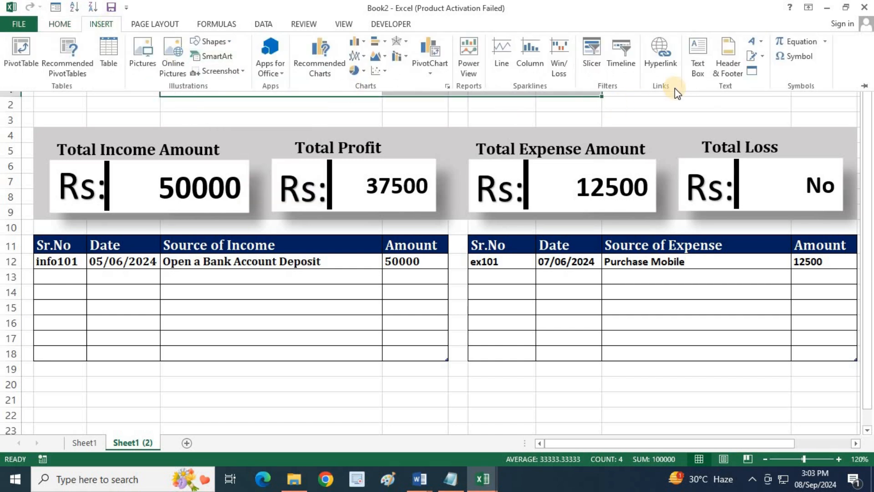
left_click(754, 42)
left_click(697, 68)
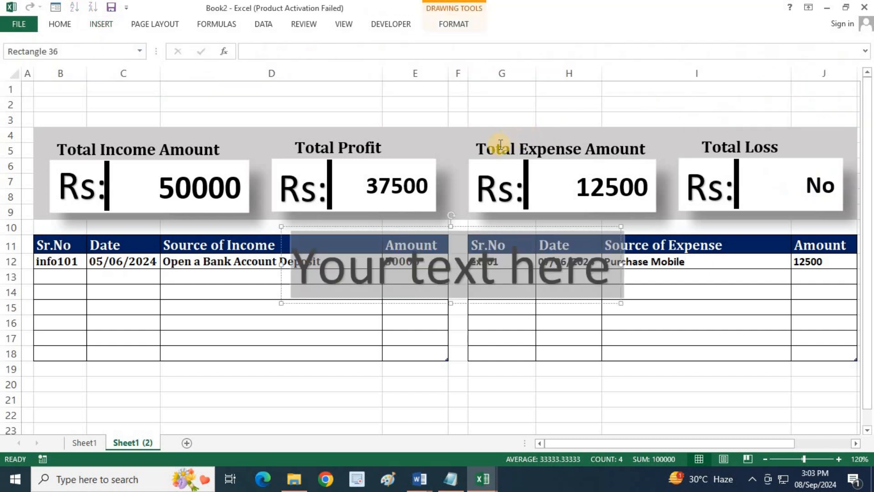
type("it")
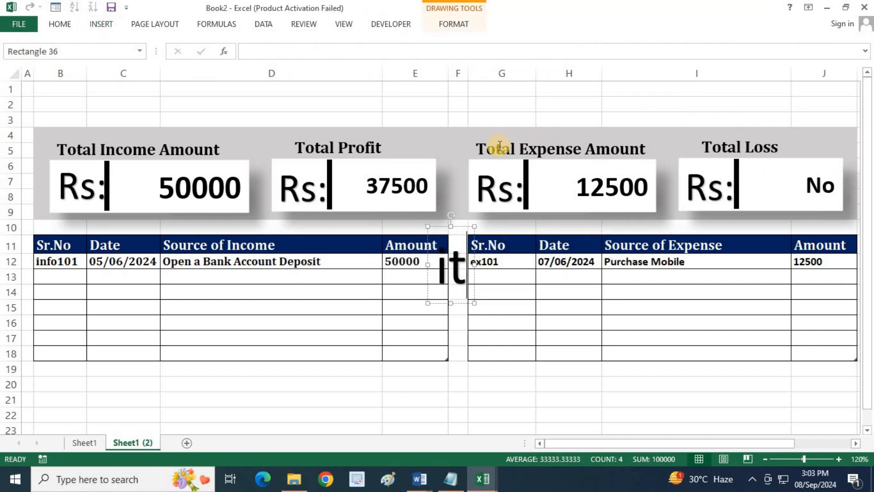
key("BackSpace")
key("BackSpace")
type("IT")
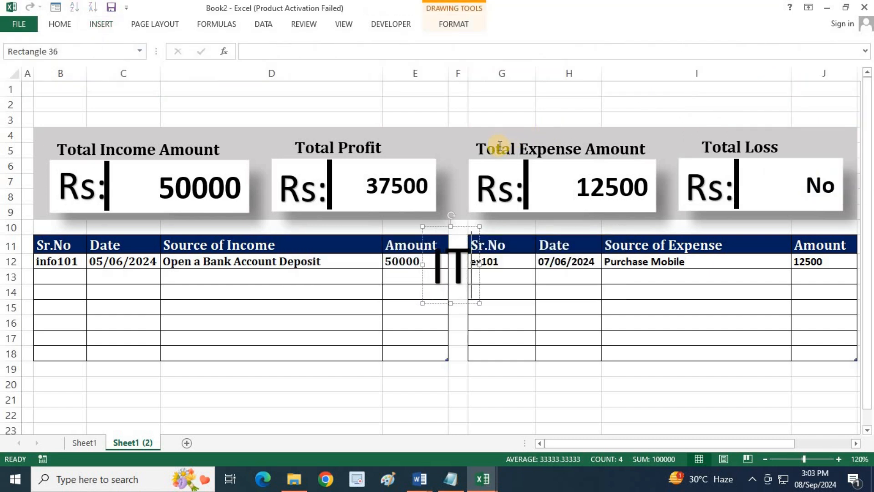
type("-INFOTE")
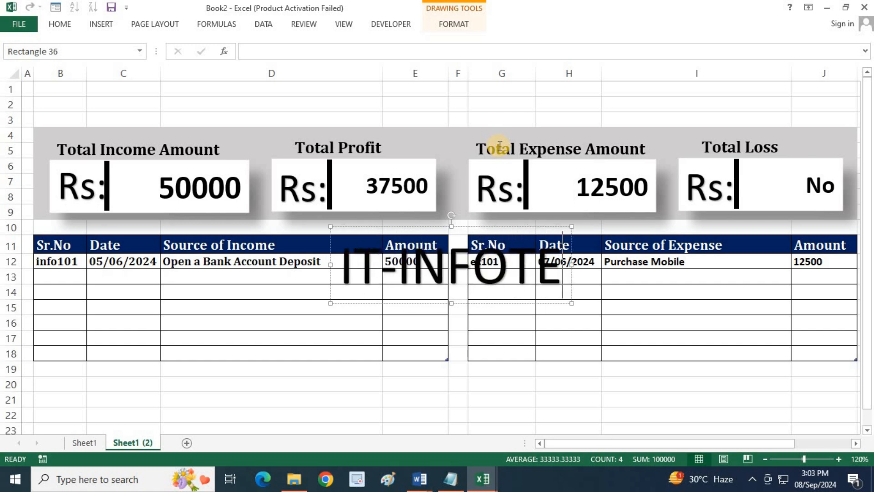
type("CH EDUCATIO")
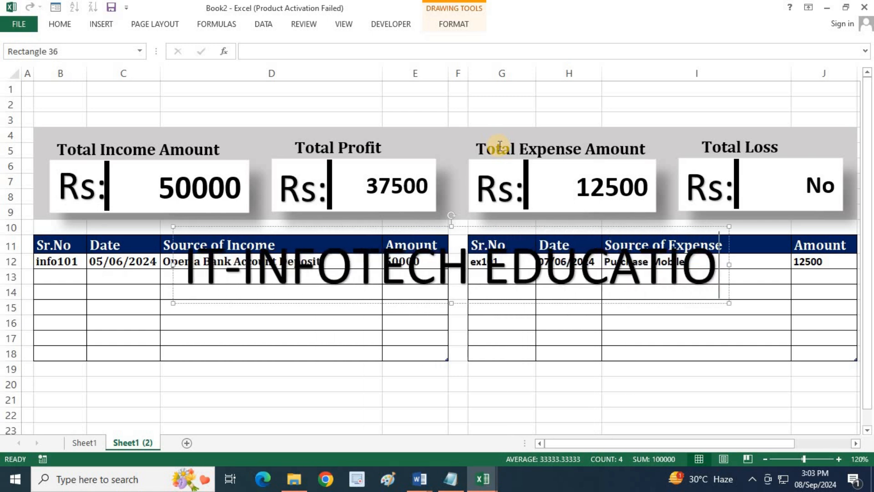
type("N CENTER")
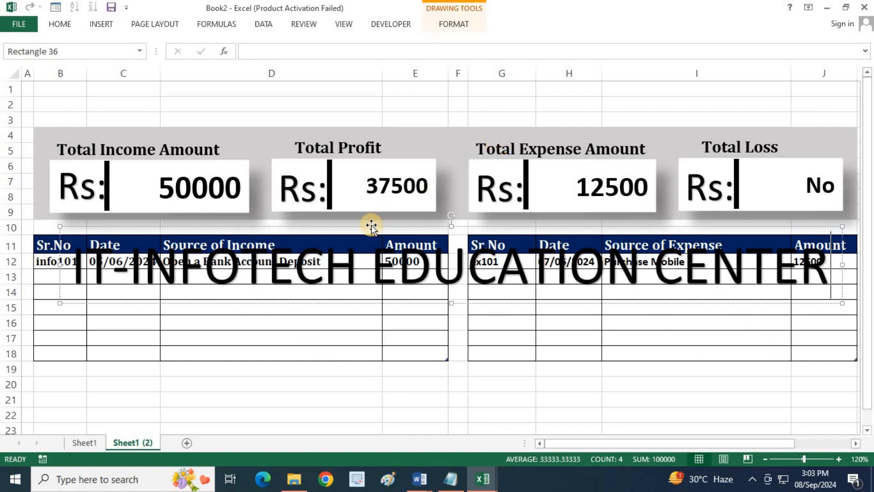
Format the WordArt title as bold Cambria size 36 and move it above the grey summary band
left_click(62, 25)
left_click(197, 46)
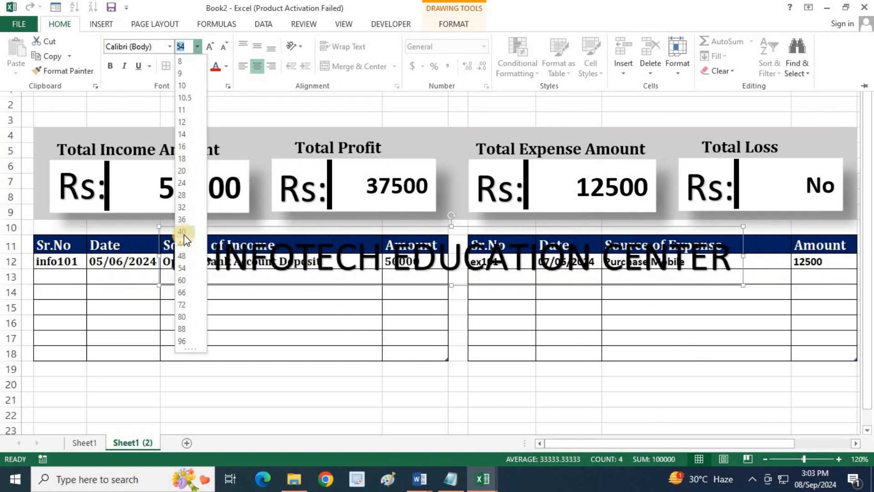
left_click(182, 219)
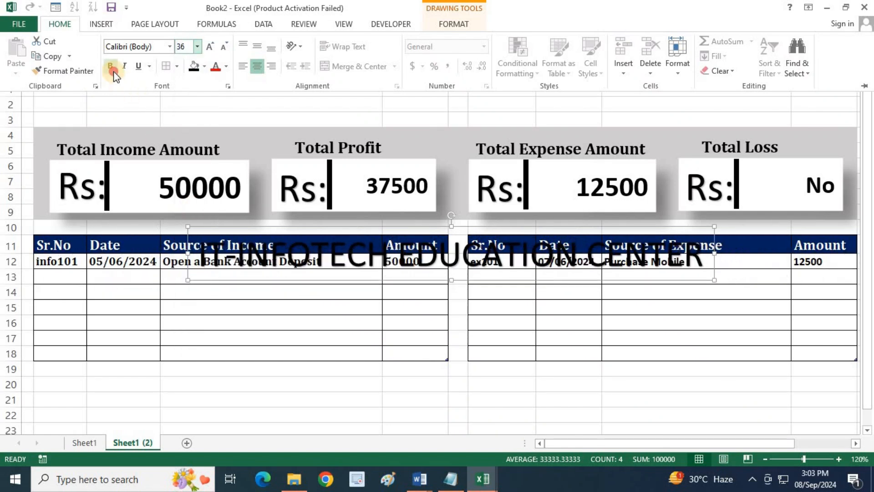
left_click(135, 47)
type("Cambria")
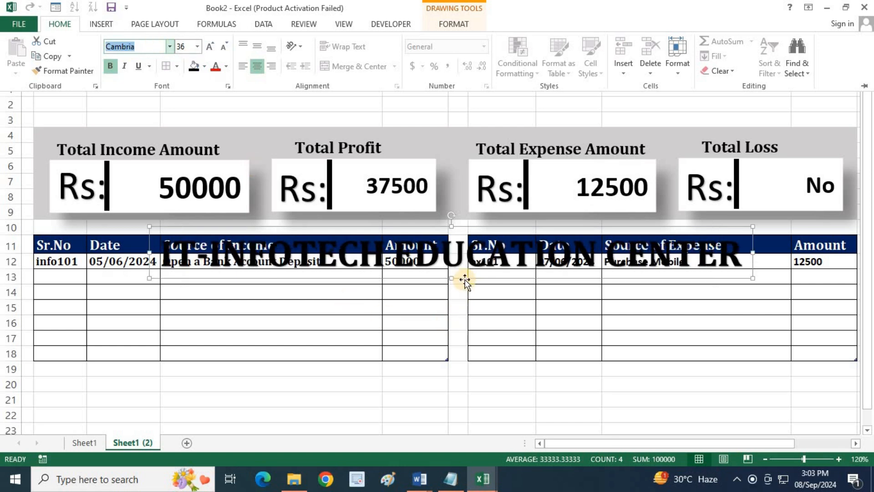
left_click_drag(465, 280, 468, 191)
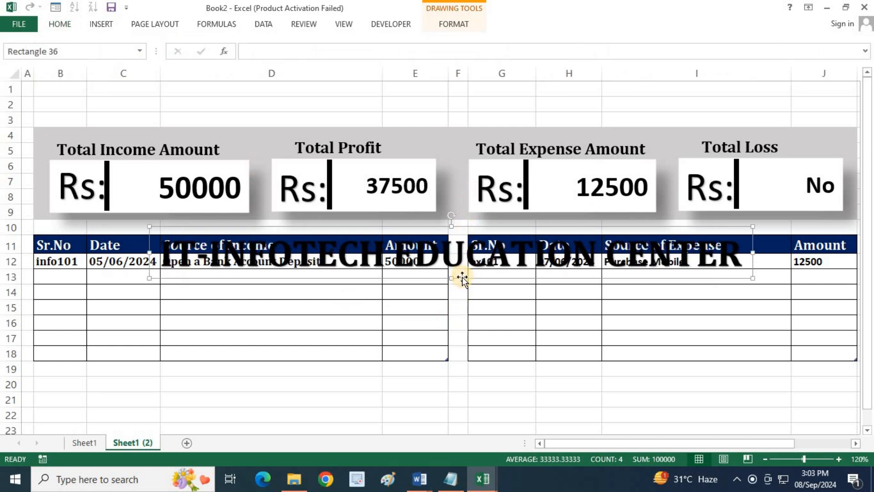
left_click_drag(464, 281, 426, 114)
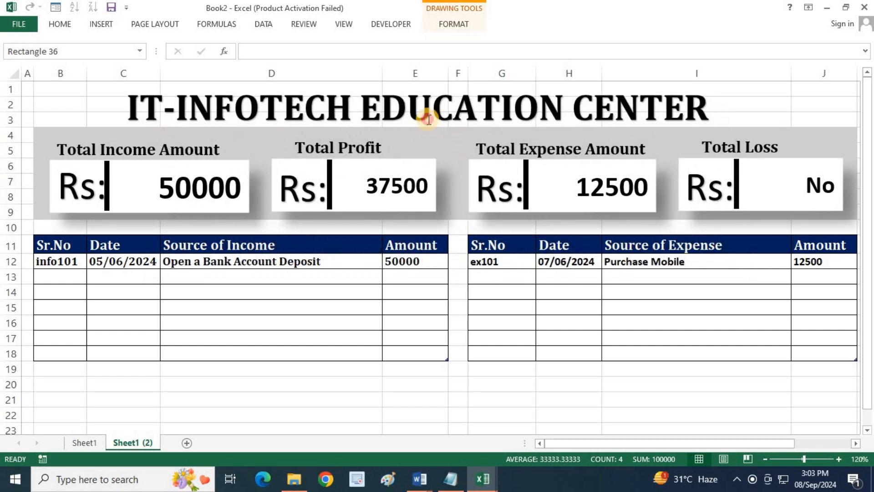
Fill the title's shape with dark blue and set its text fill to white
left_click(447, 32)
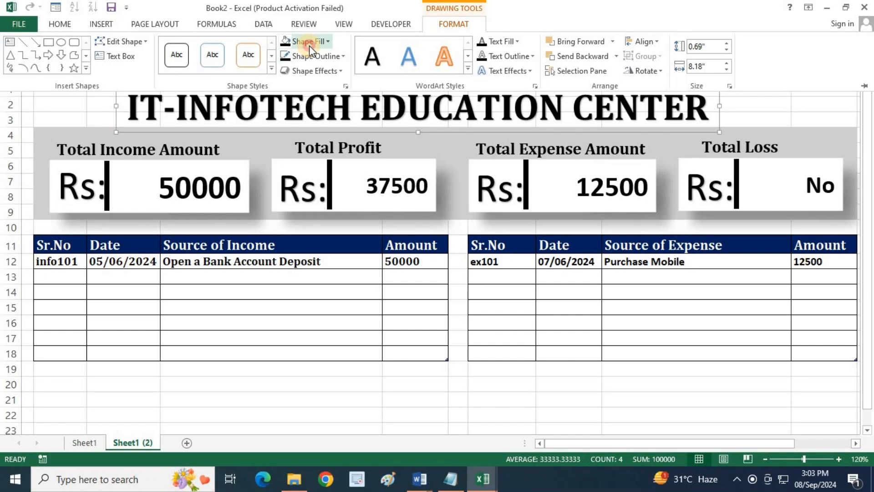
left_click(309, 44)
left_click(372, 157)
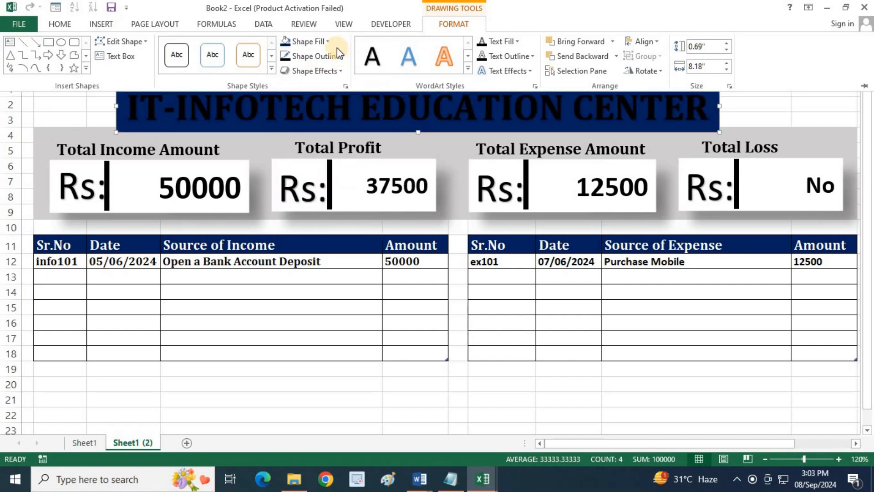
left_click(499, 41)
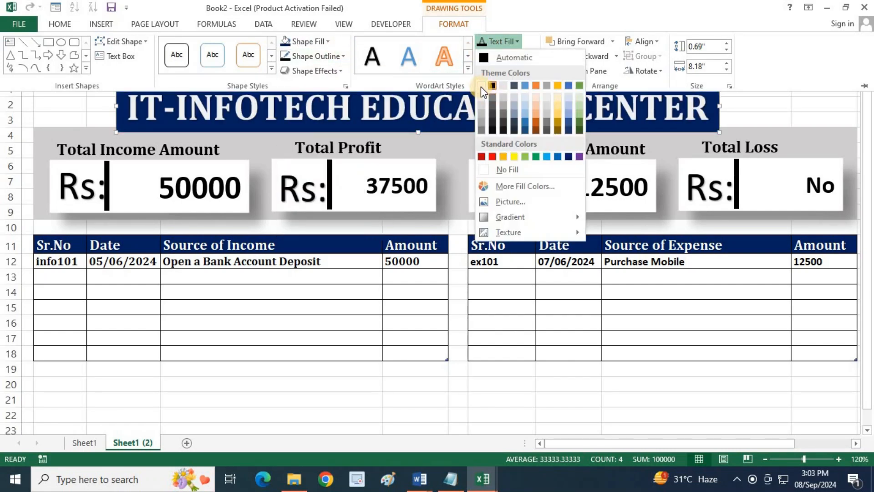
left_click(481, 86)
Apply a bevelled preset shape effect to the title banner and increase row 3's height to separate it from the summary band
left_click(341, 72)
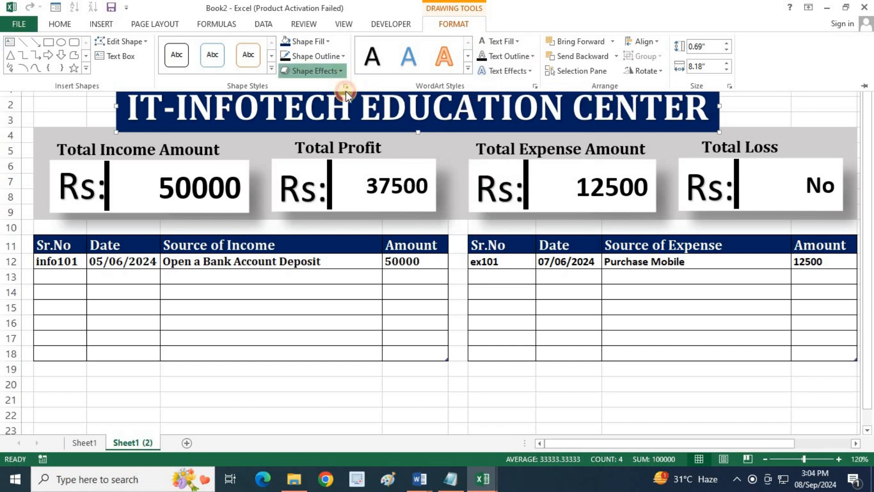
mouse_move(343, 106)
left_click(412, 160)
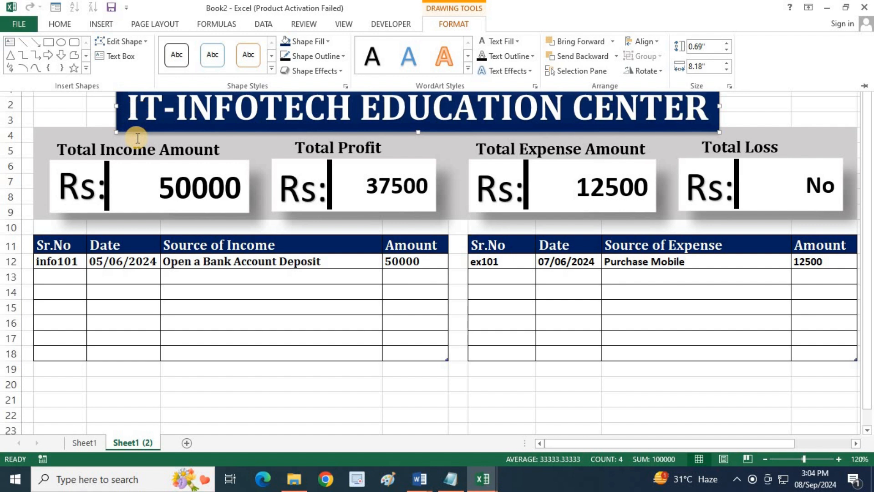
left_click(16, 128)
left_click_drag(17, 128, 19, 136)
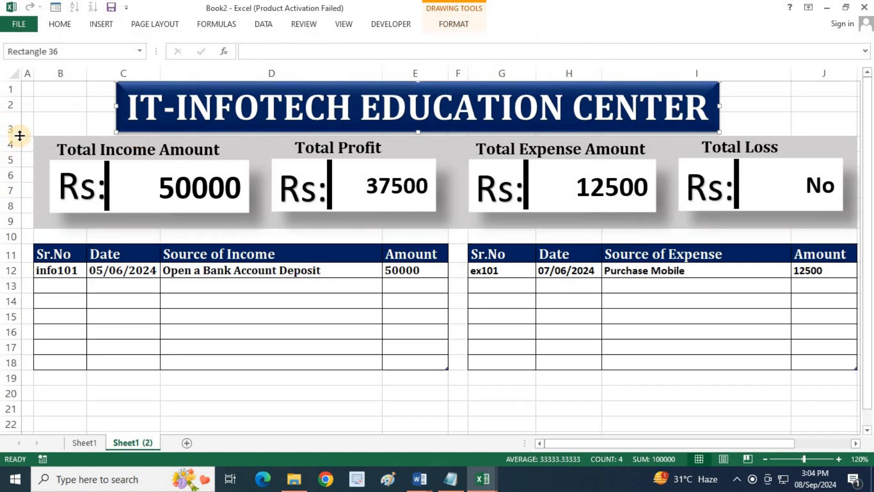
Edit the title banner's points, adding one on each short side and pulling it outward to form pointed ends
right_click(119, 101)
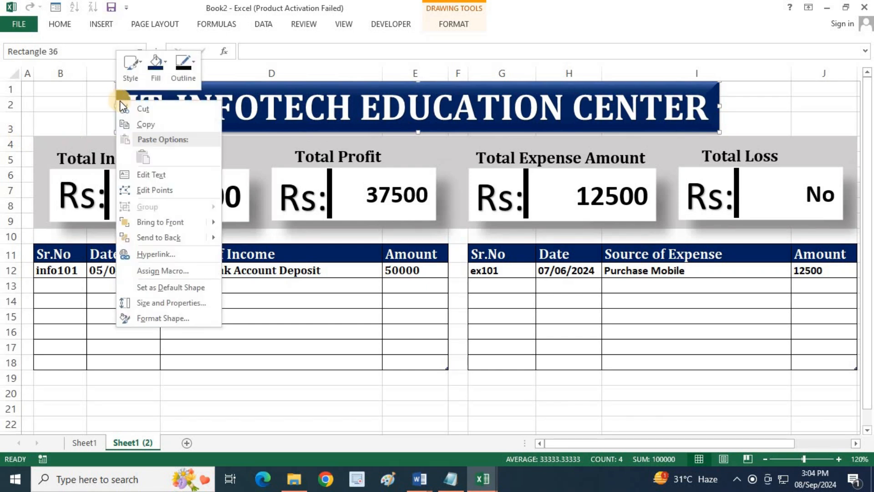
left_click(156, 189)
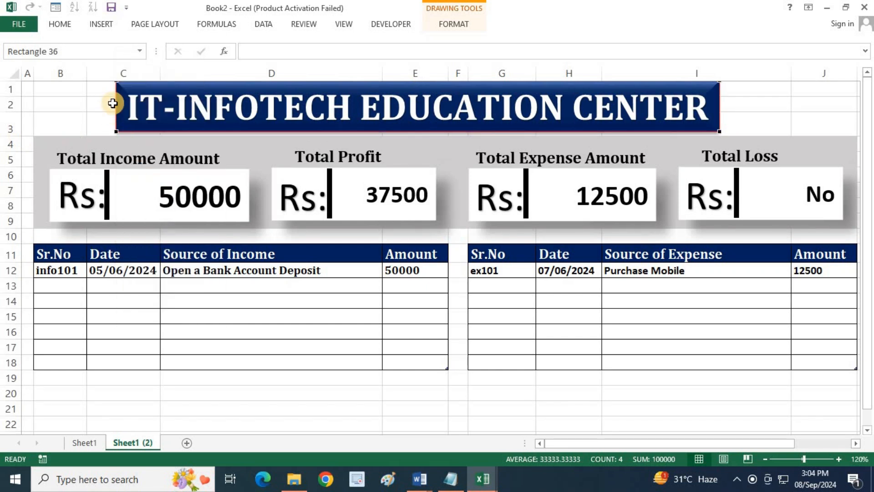
right_click(115, 103)
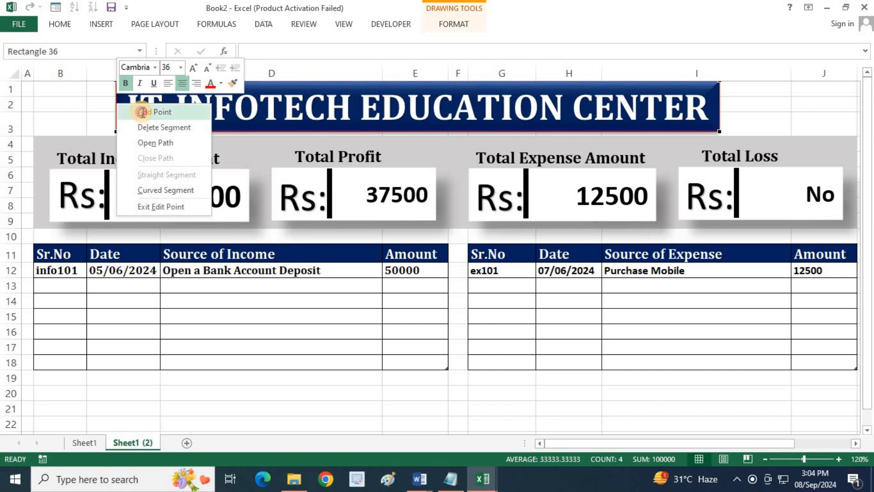
left_click(142, 112)
left_click_drag(116, 103, 94, 104)
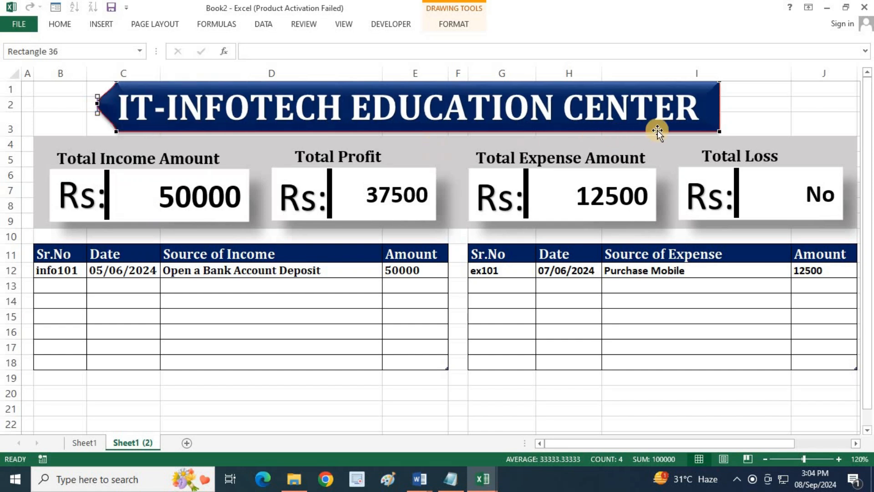
right_click(719, 102)
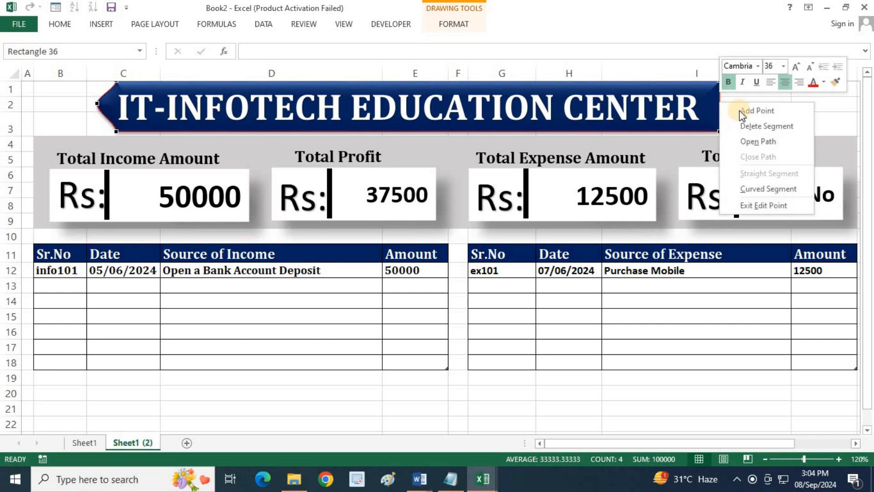
left_click(742, 111)
left_click_drag(718, 103, 752, 103)
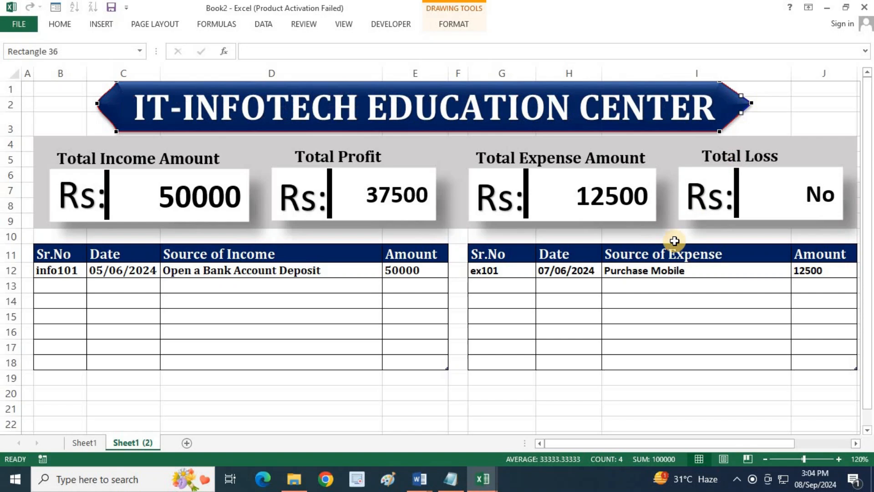
left_click(504, 332)
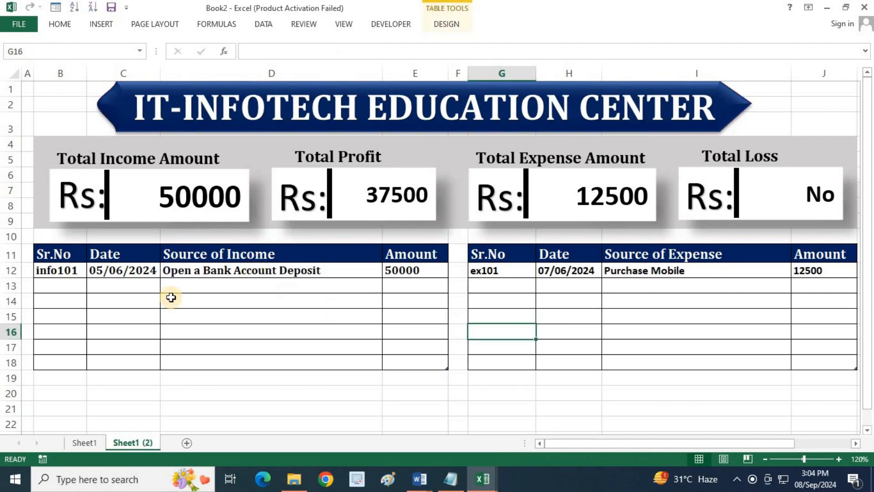
Add an income record in row 13: INFO102, date 08-06-2024, source "Received Salary", amount 12500
left_click(66, 288)
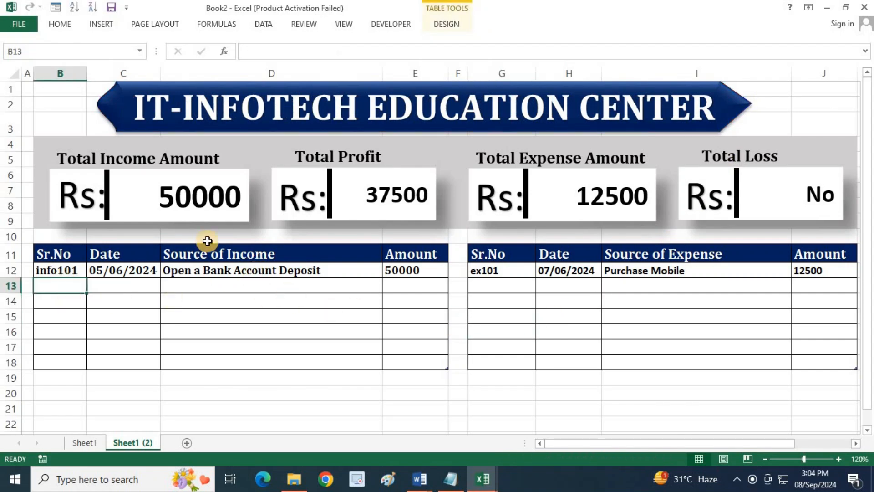
type("INF")
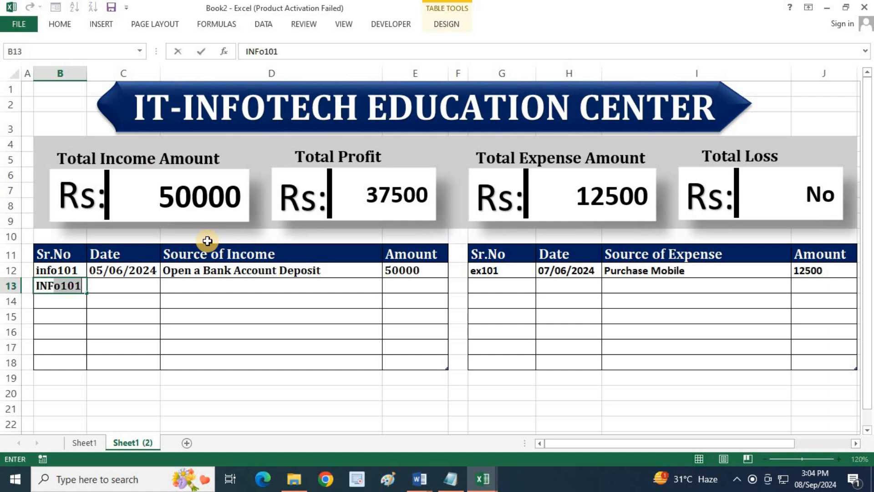
type("O102")
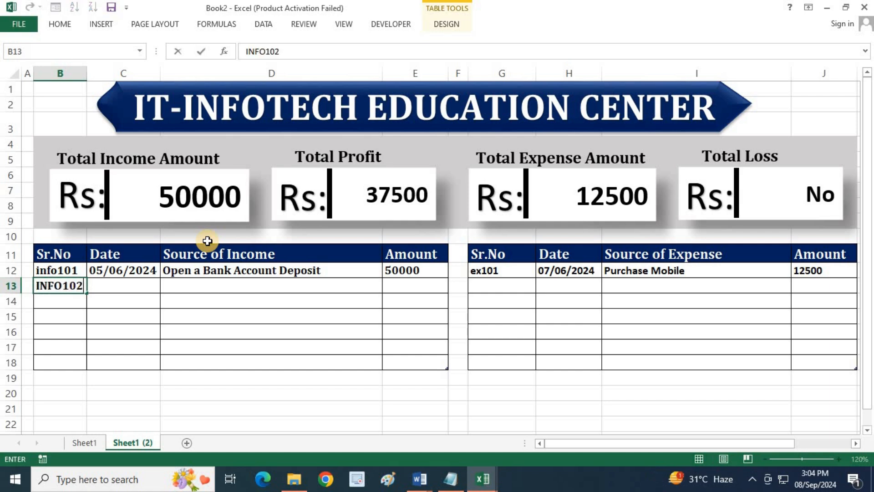
key("Tab")
type("0")
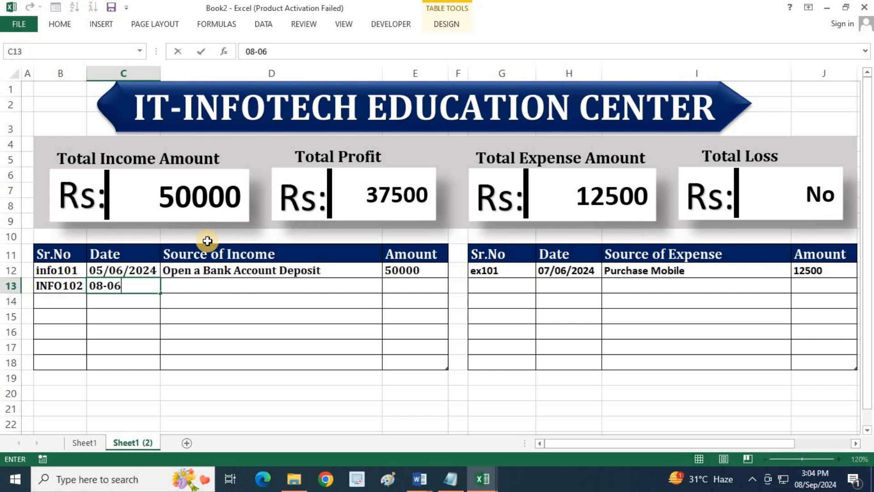
type("8-06-2024")
key("Tab")
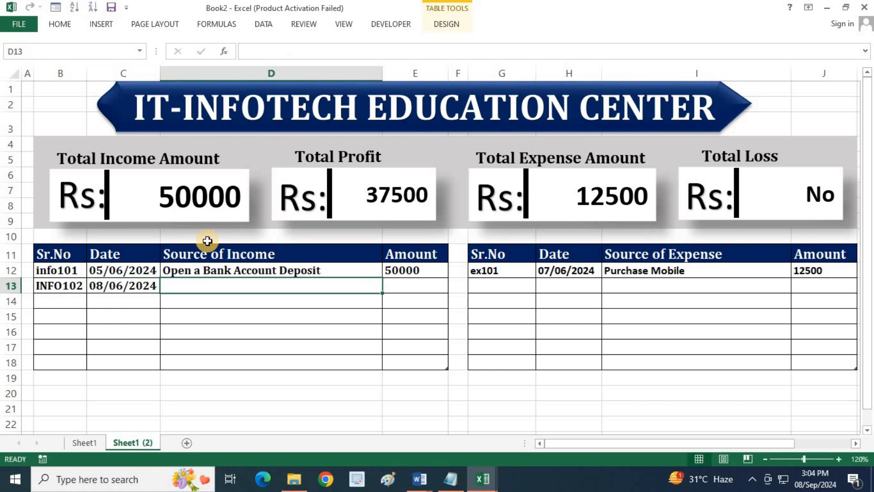
type("rE")
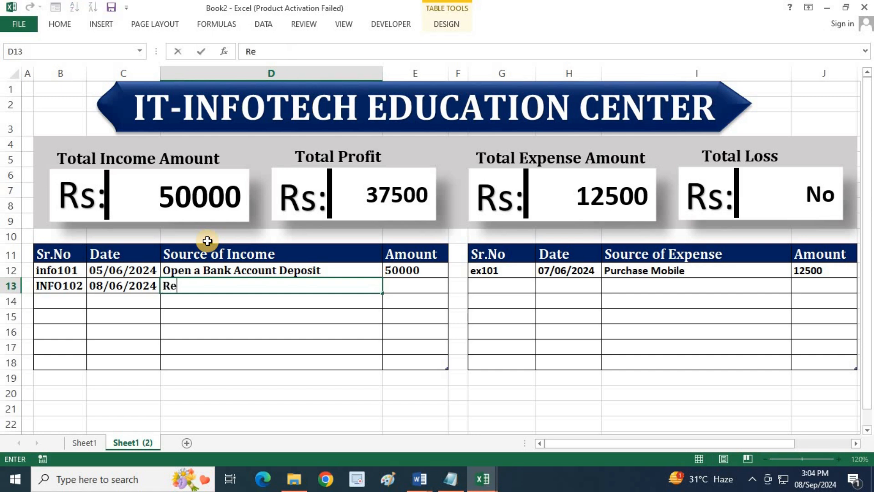
type("cieved ")
type("Salary")
key("Tab")
type("12500")
key("Return")
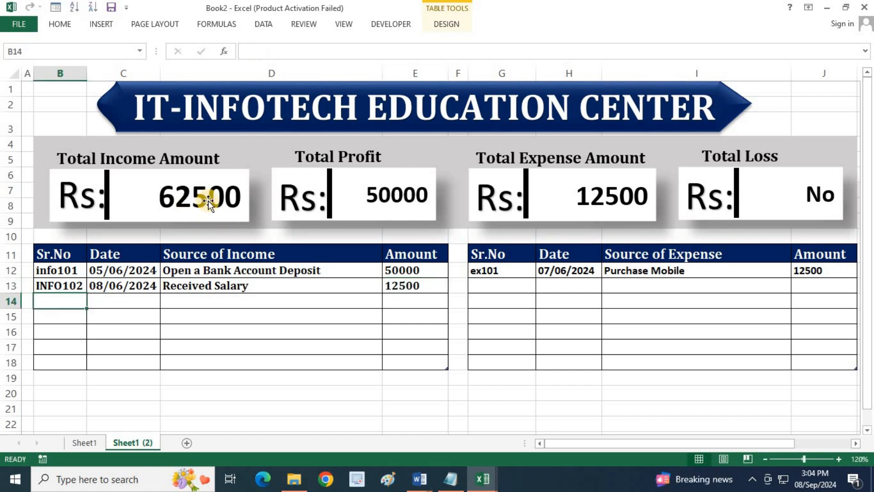
Add an expense record in row 13: ex102, date 09-06-2024, source "Purchase Computer", amount 16500
left_click(495, 292)
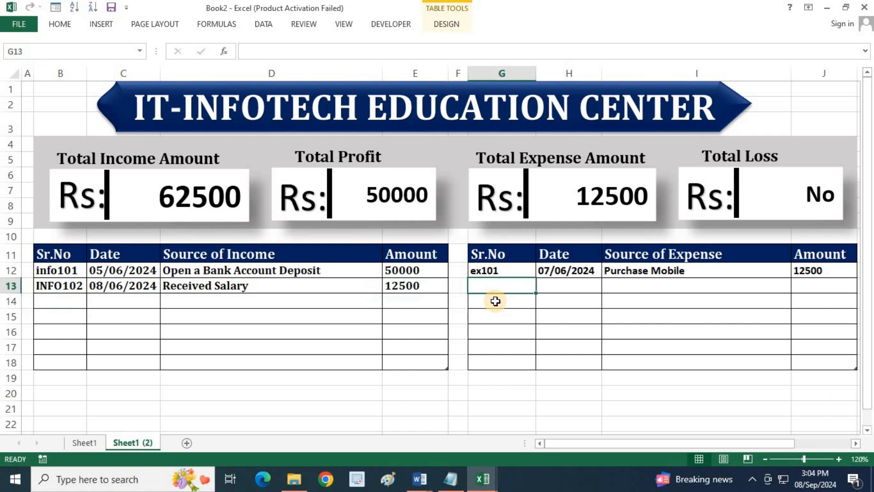
type("ex")
type("101")
key("Tab")
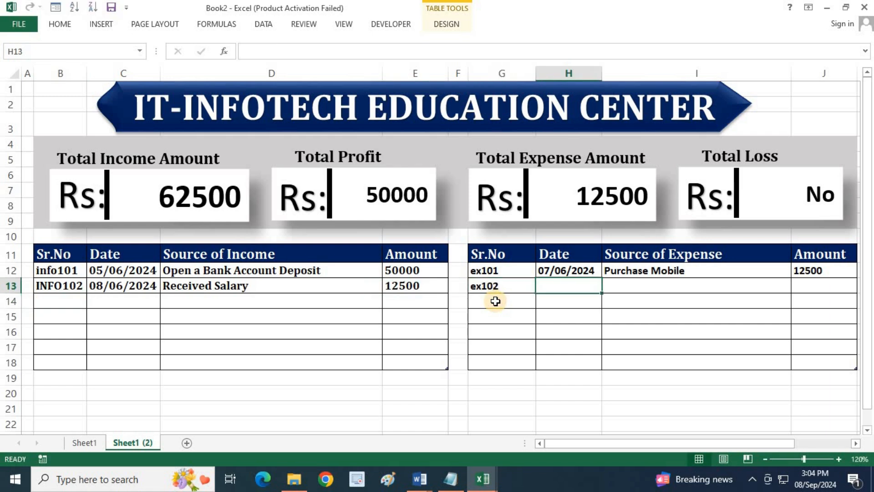
type("09-06-2024")
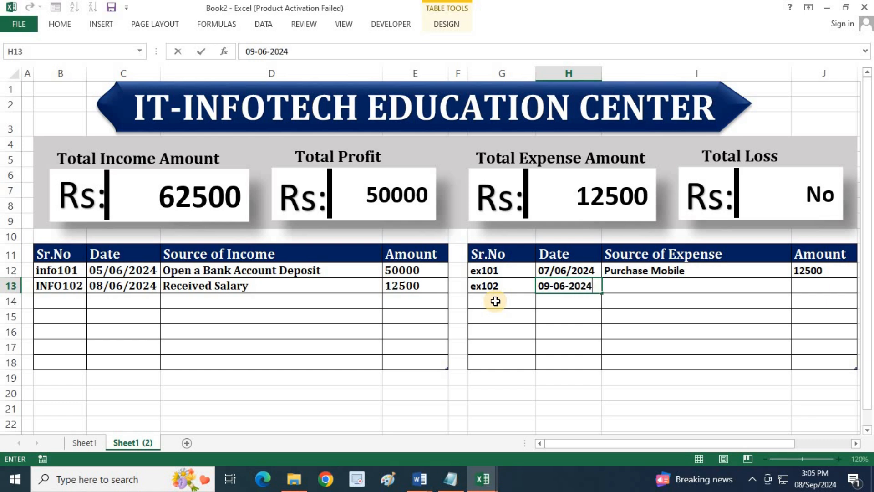
key("Tab")
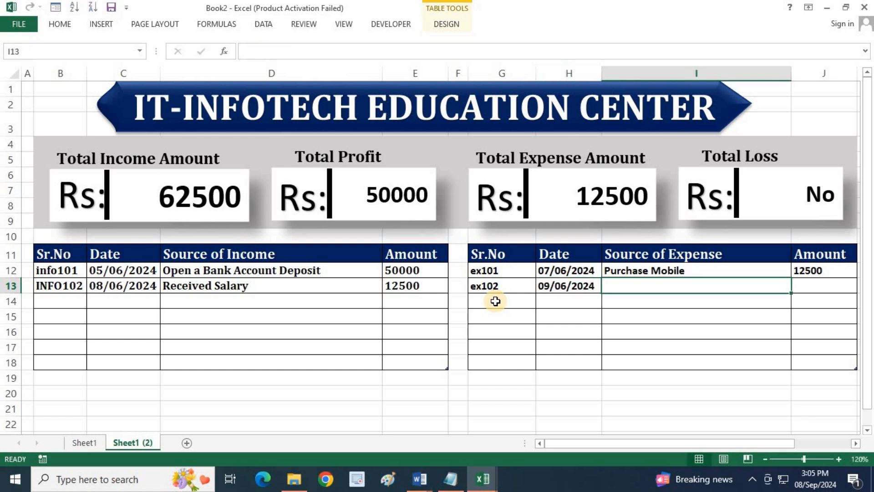
type("Purch")
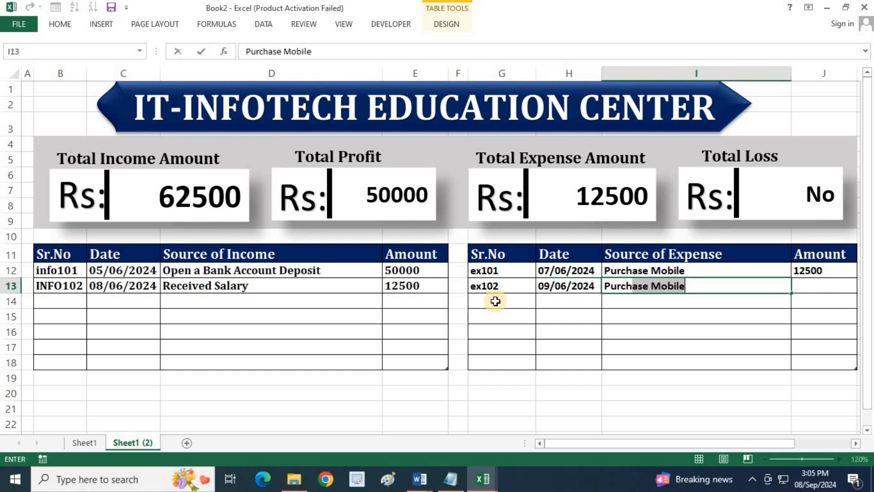
type("ase Com")
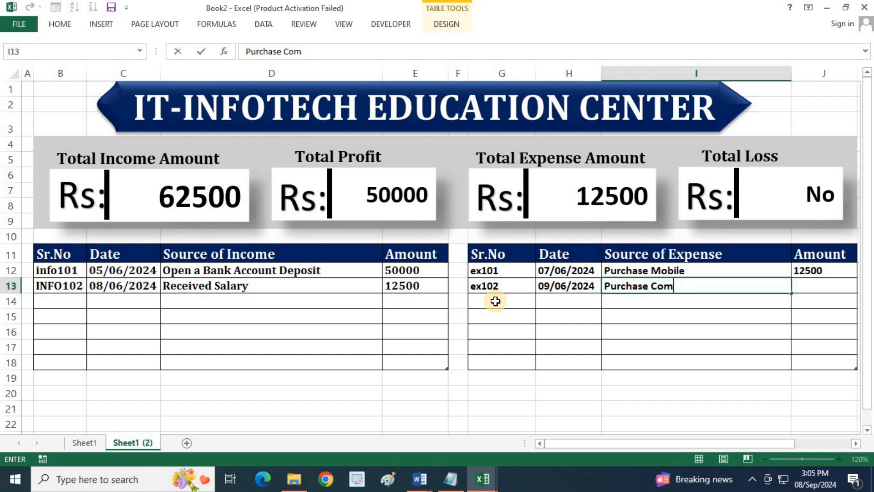
key("Tab")
type("165")
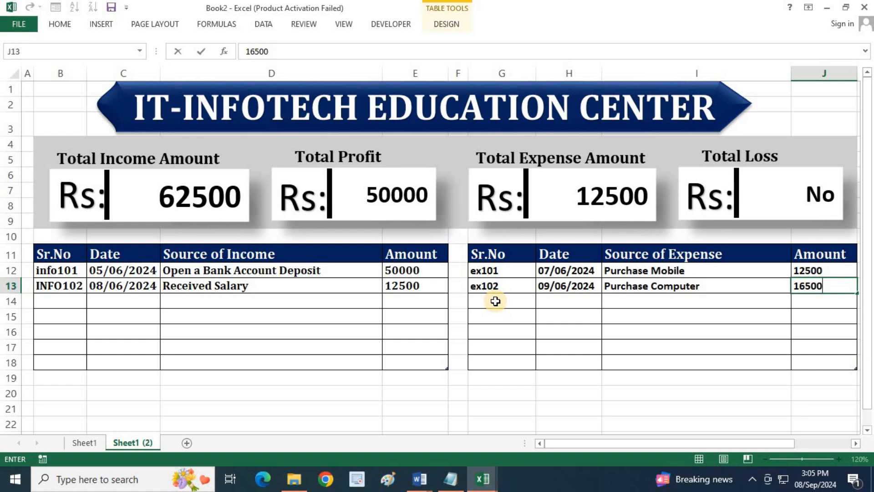
left_click(496, 301)
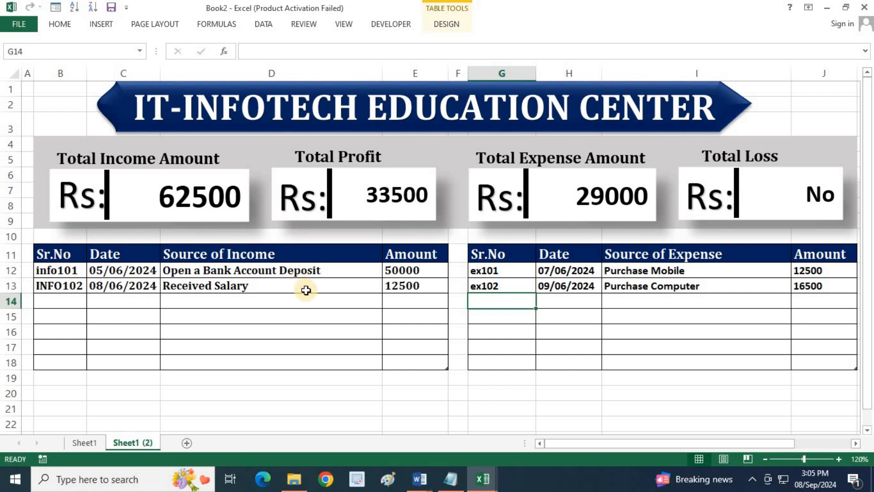
scroll(306, 291, "down", 6)
scroll(306, 296, "down", 2)
scroll(307, 296, "up", 8)
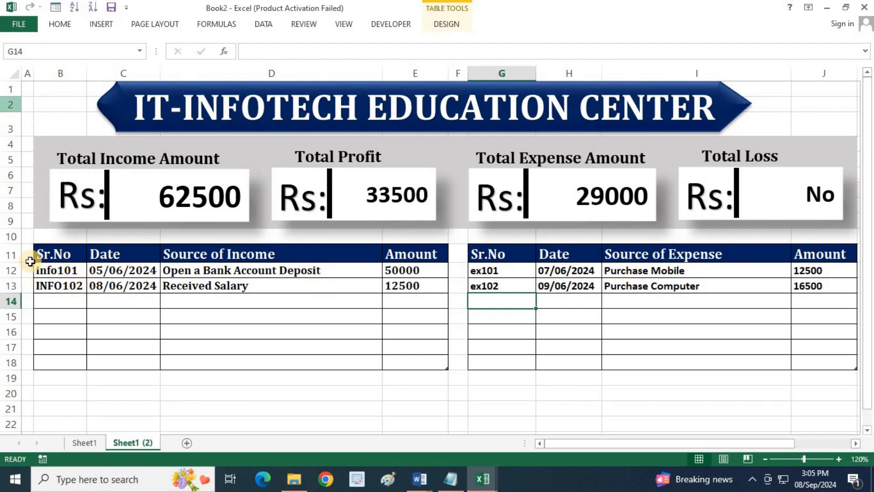
scroll(64, 292, "down", 1)
scroll(68, 285, "up", 1)
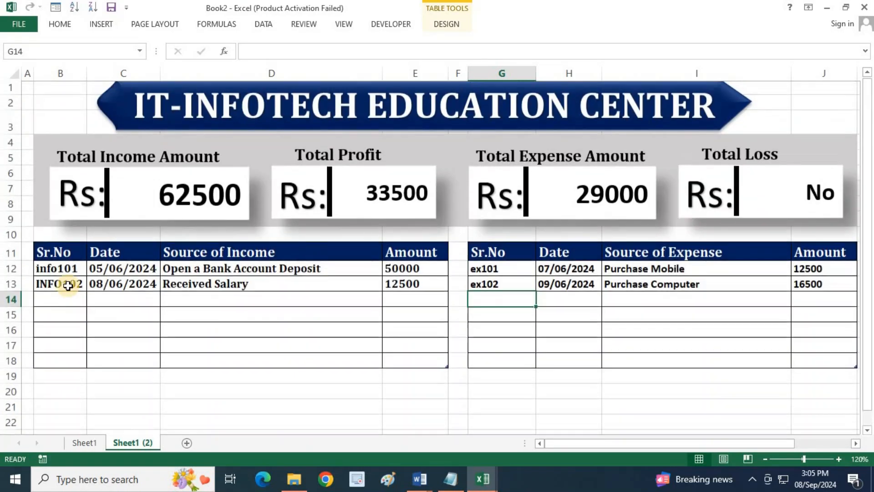
Freeze the panes above row 12 so the title banner, summary boxes and table headers stay fixed, and check the frozen area
left_click(4, 270)
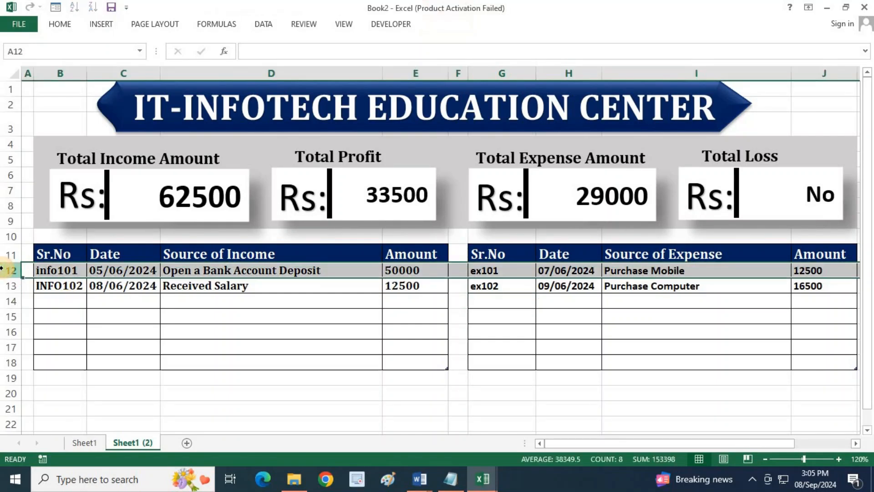
left_click(345, 23)
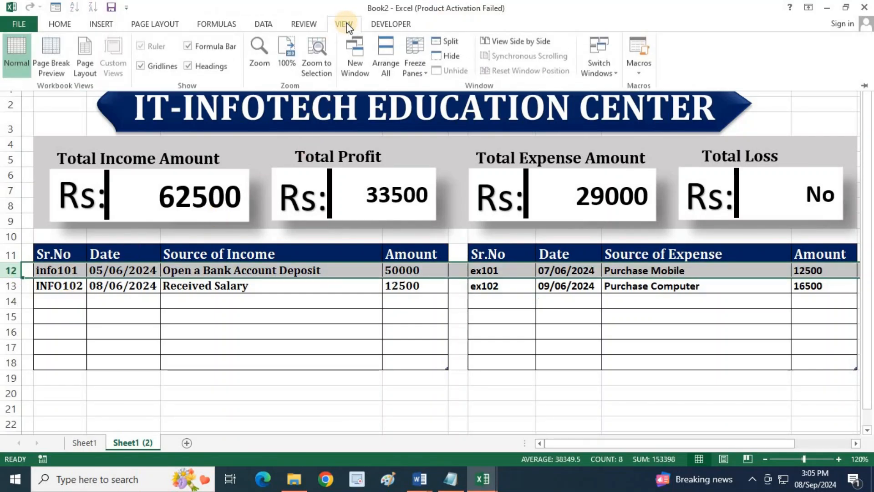
left_click(424, 75)
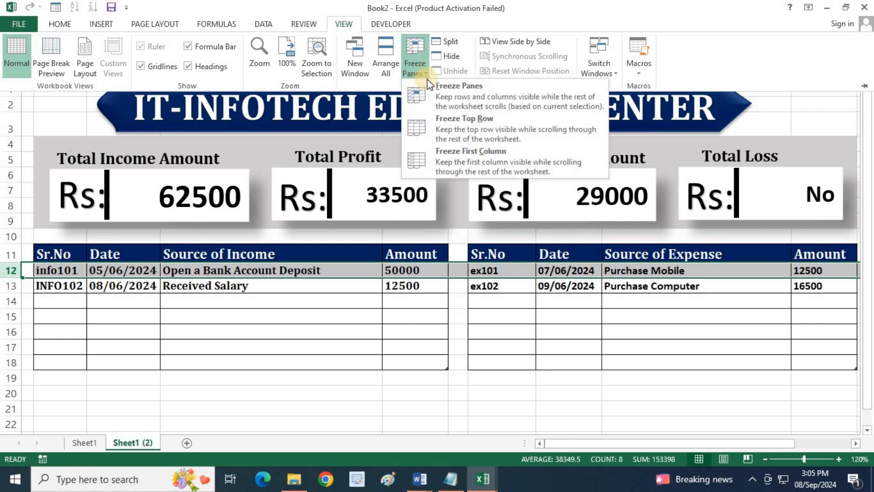
left_click(457, 104)
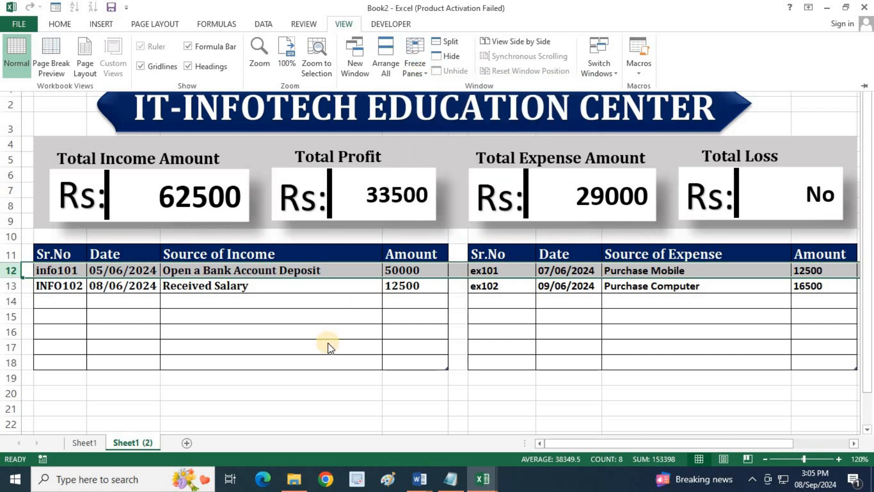
left_click(326, 365)
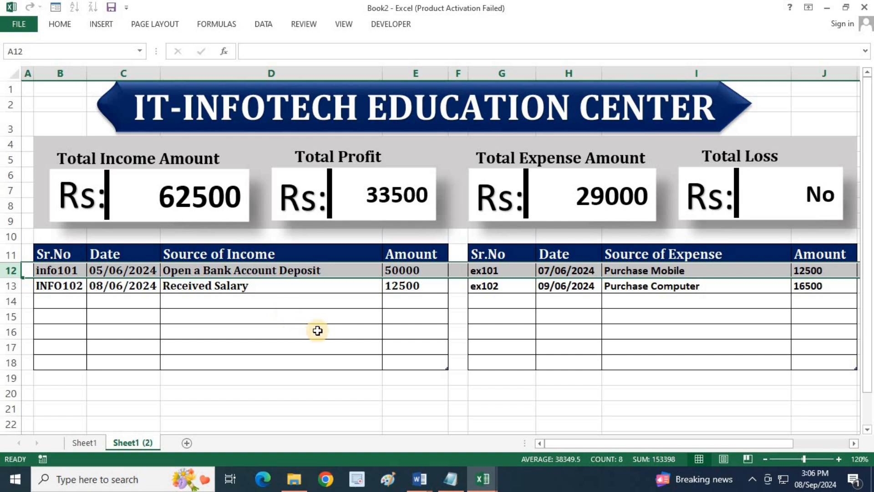
scroll(318, 329, "down", 2)
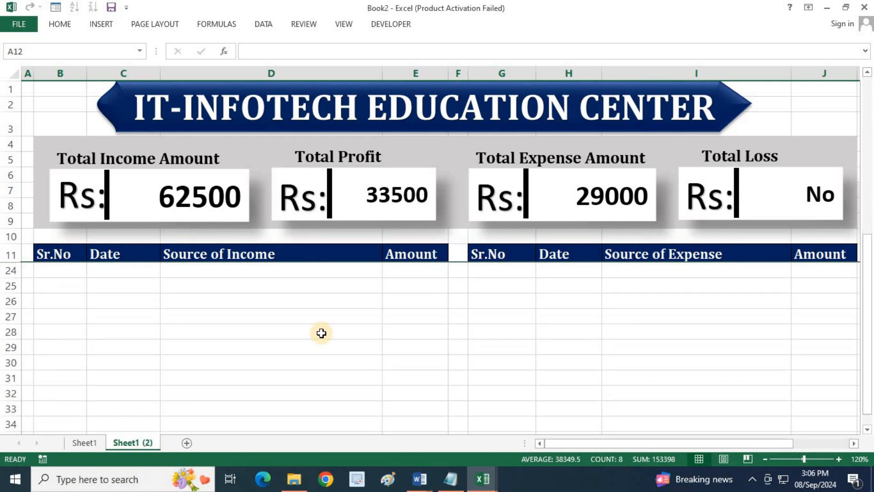
scroll(320, 330, "up", 2)
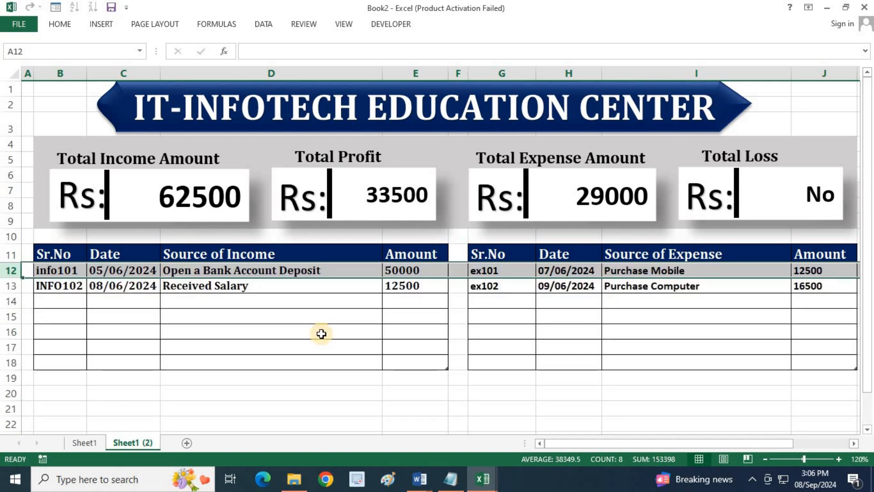
scroll(321, 334, "down", 8)
scroll(322, 335, "up", 7)
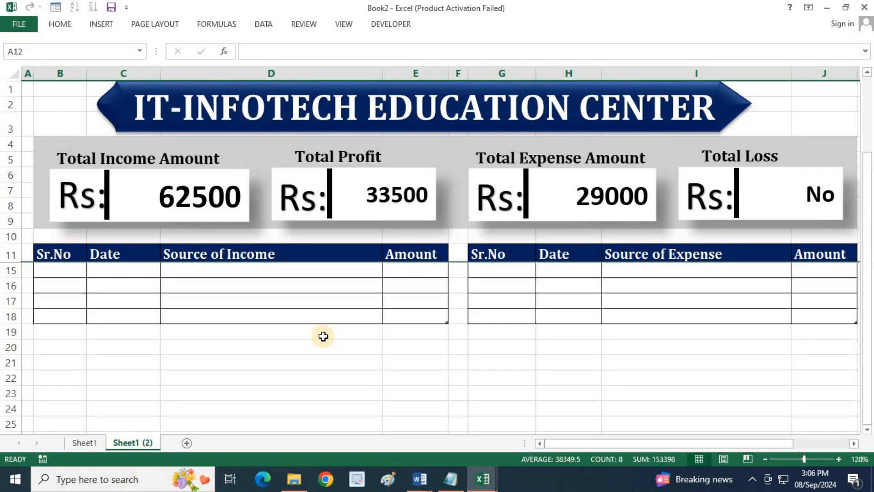
scroll(323, 337, "up", 1)
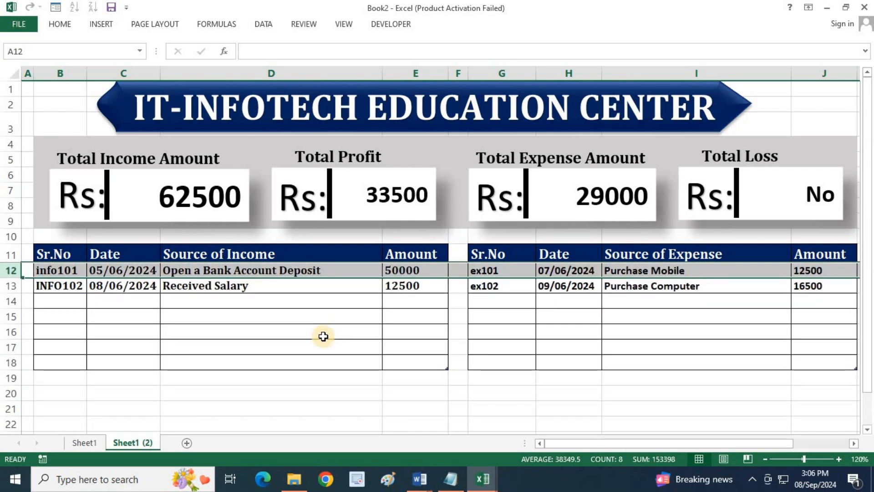